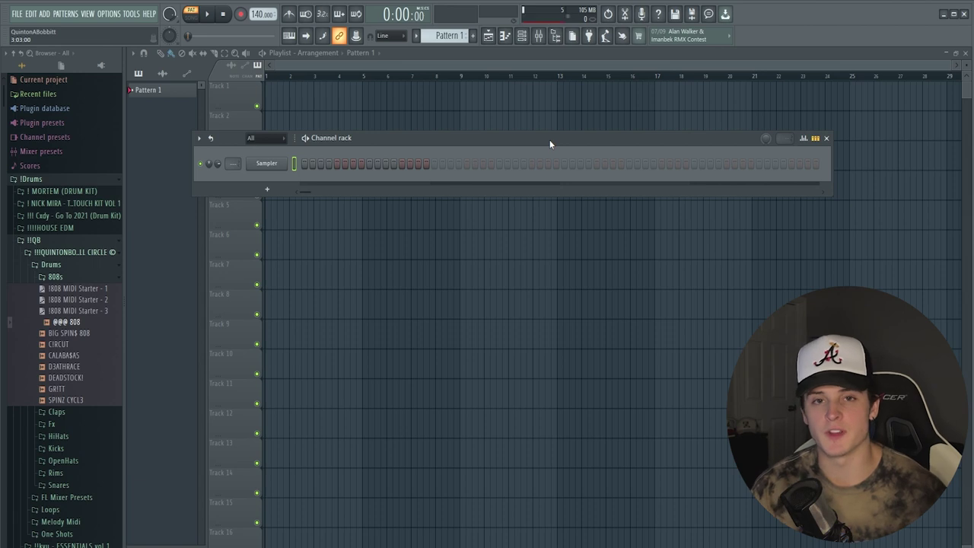
Set the tempo to 146 BPM and replace the Sampler channel's instrument with Serum.
{"action": "left_click", "coordinate": [289, 14]}
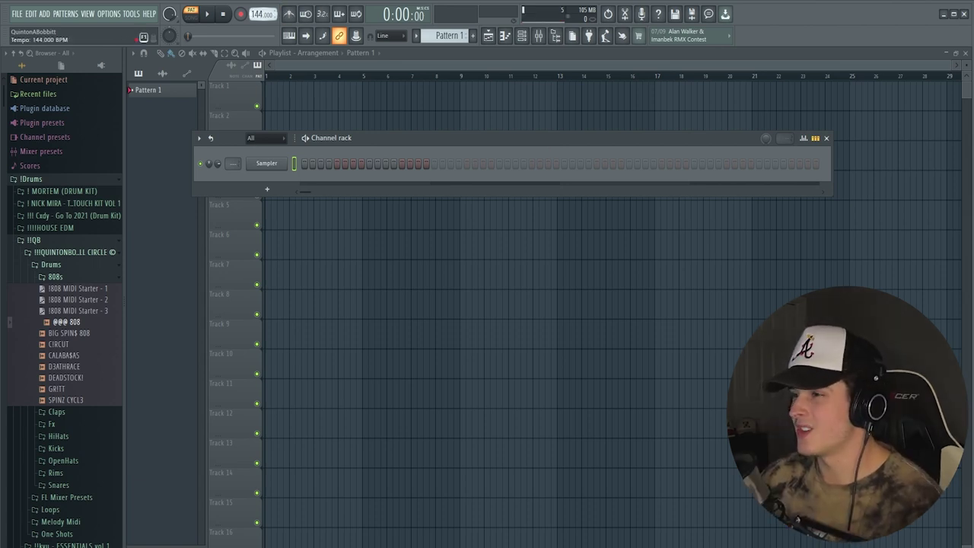
{"action": "right_click", "coordinate": [283, 161]}
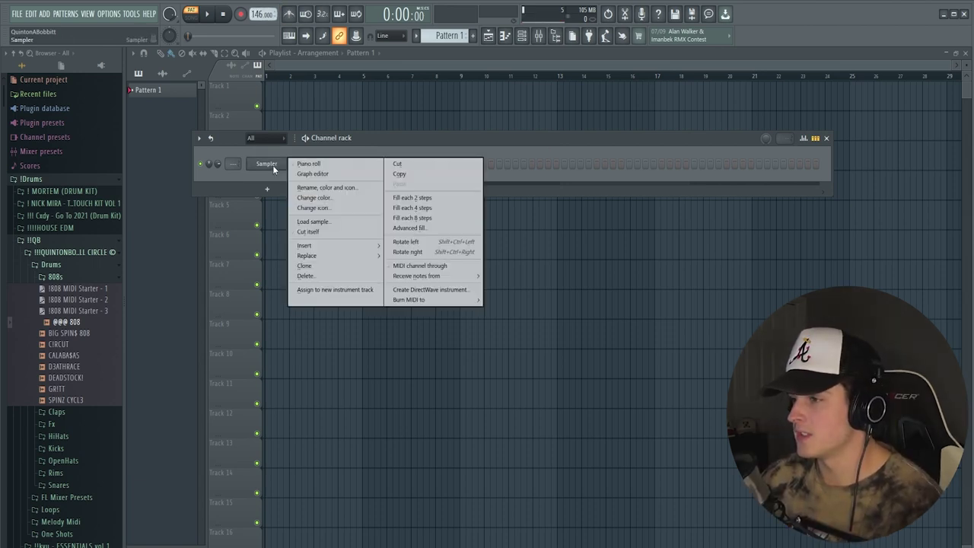
{"action": "mouse_move", "coordinate": [335, 256]}
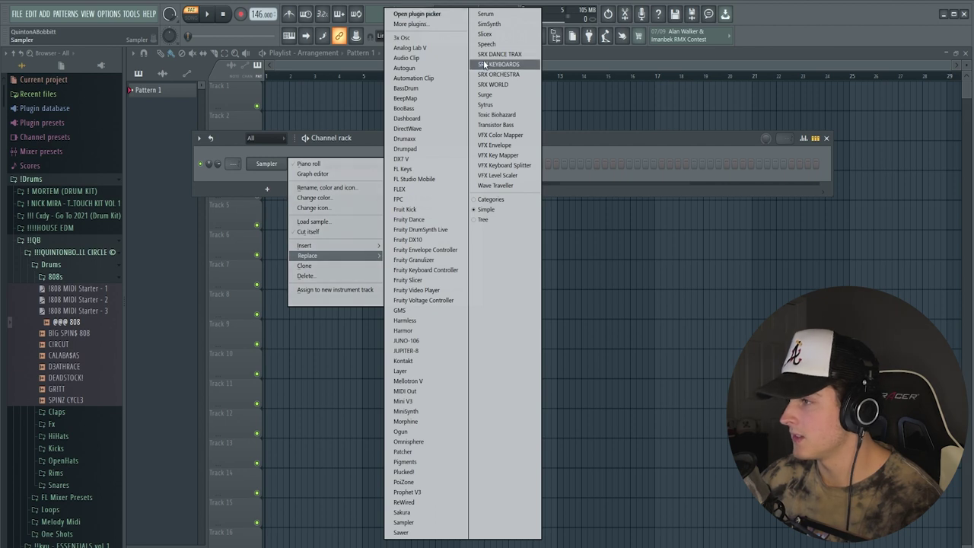
{"action": "left_click", "coordinate": [485, 14]}
Audition synth presets in Serum, load "synth - rokstar" and close the plugin window.
{"action": "left_click", "coordinate": [532, 153]}
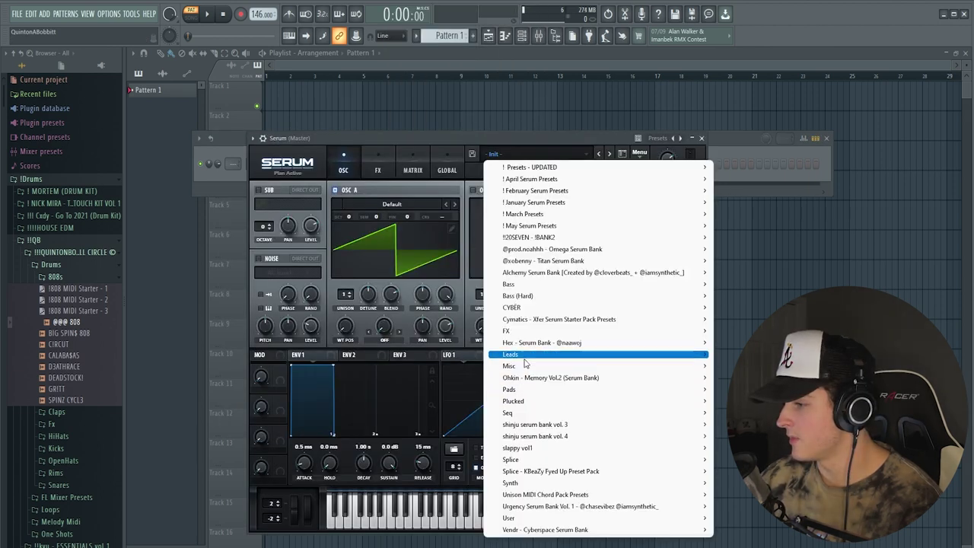
{"action": "mouse_move", "coordinate": [544, 308]}
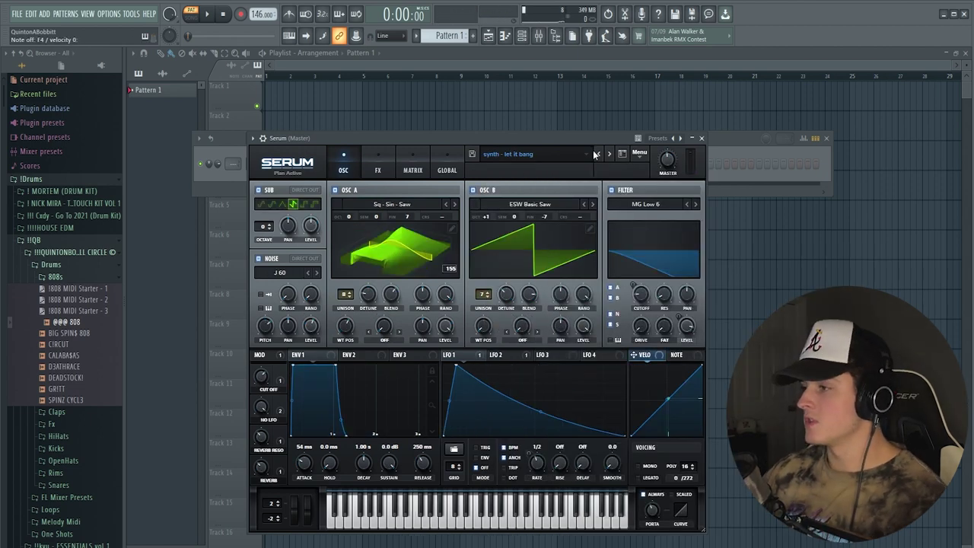
{"action": "left_click", "coordinate": [701, 138]}
Open the Serum channel's piano roll and set its scale highlighting to B Minor Natural (Aeolian).
{"action": "right_click", "coordinate": [286, 159]}
{"action": "left_click", "coordinate": [309, 163]}
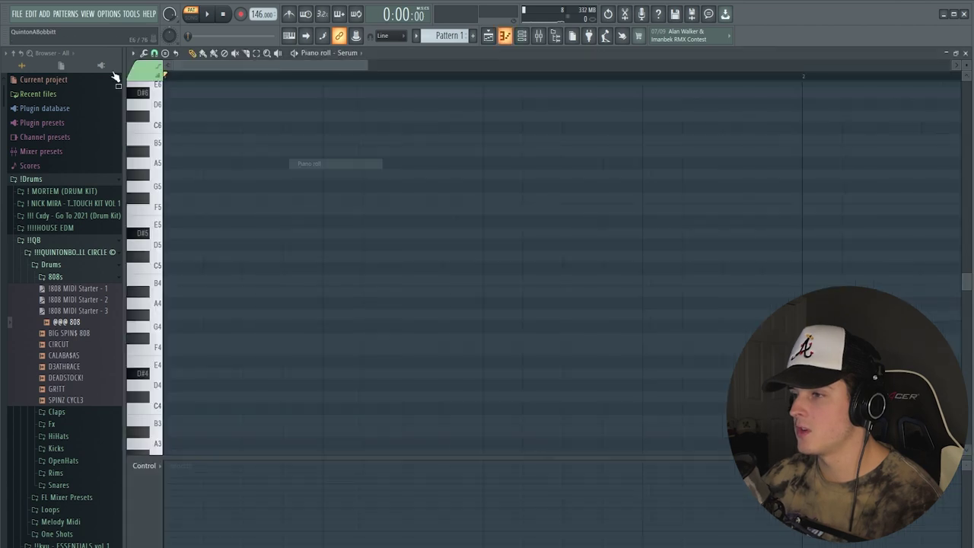
{"action": "left_click", "coordinate": [133, 53]}
{"action": "mouse_move", "coordinate": [179, 107]}
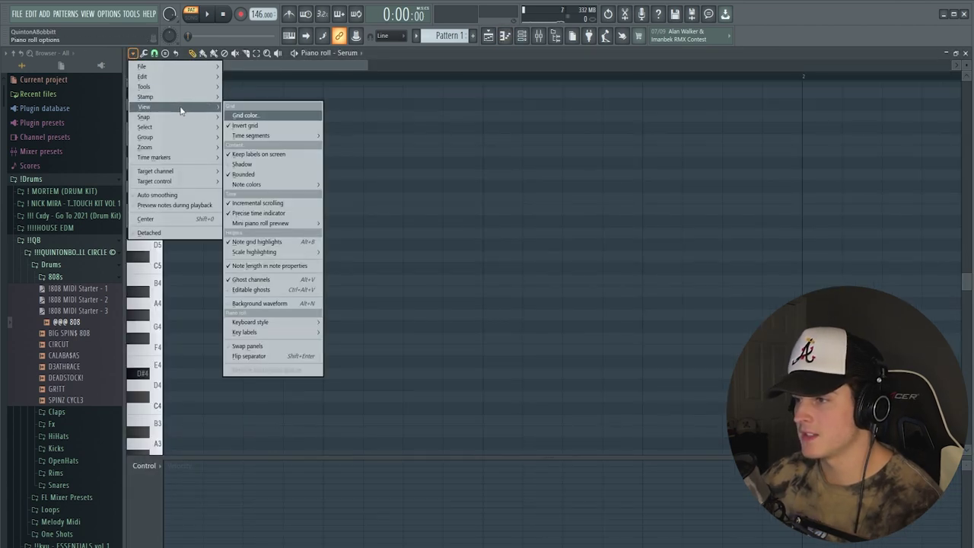
{"action": "mouse_move", "coordinate": [292, 256]}
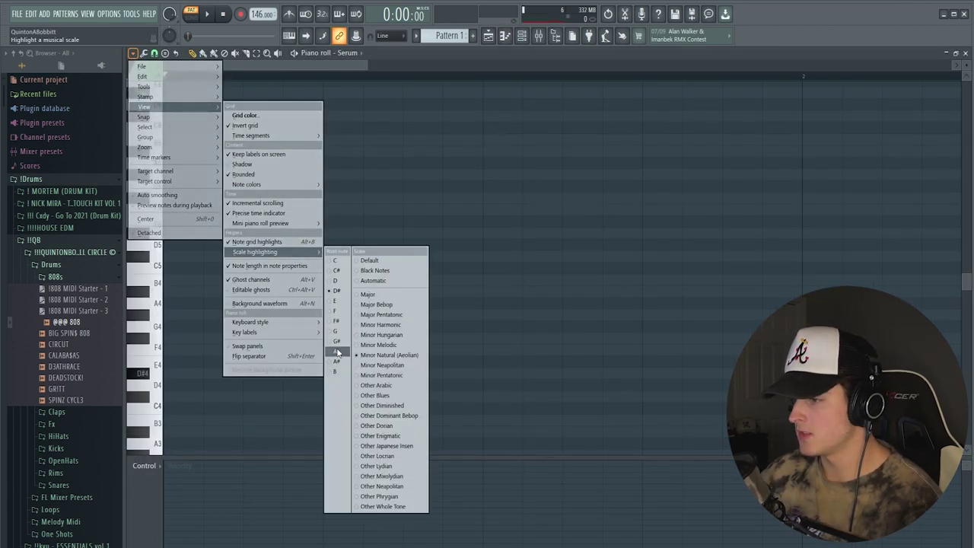
{"action": "left_click", "coordinate": [336, 372]}
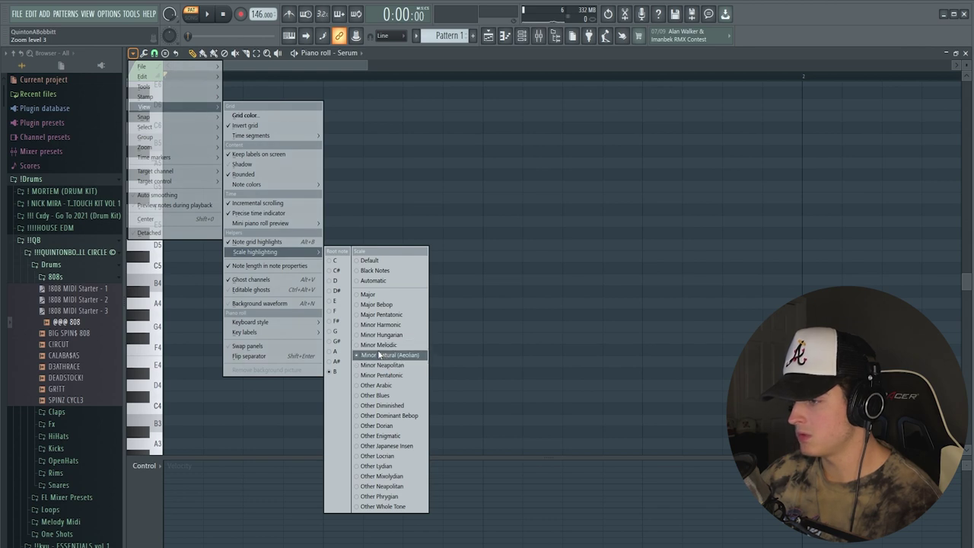
{"action": "left_click", "coordinate": [477, 351]}
Enable the metronome and place a B3 note eight steps long at the start of bar 1, checking it in playback.
{"action": "scroll", "coordinate": [213, 90], "scroll_direction": "down", "scroll_amount": 4}
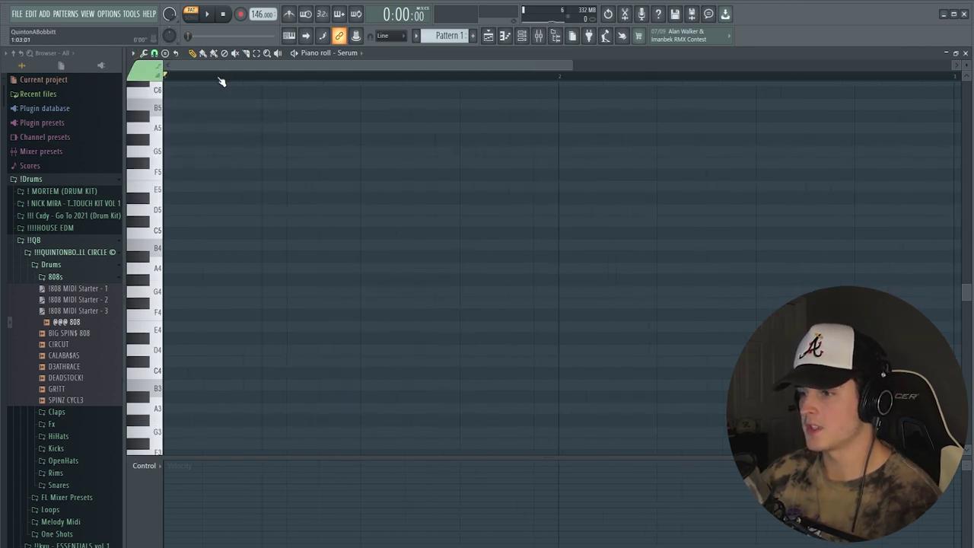
{"action": "scroll", "coordinate": [211, 80], "scroll_direction": "down", "scroll_amount": 1}
{"action": "key", "text": "ctrl+m"}
{"action": "left_click", "coordinate": [173, 244]}
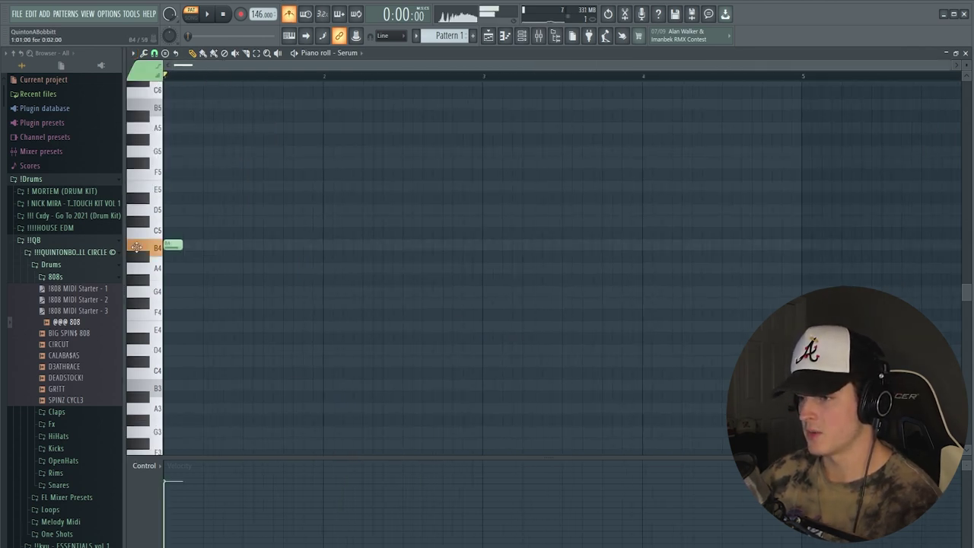
{"action": "left_click_drag", "start_coordinate": [171, 245], "coordinate": [290, 385]}
{"action": "key", "text": "space"}
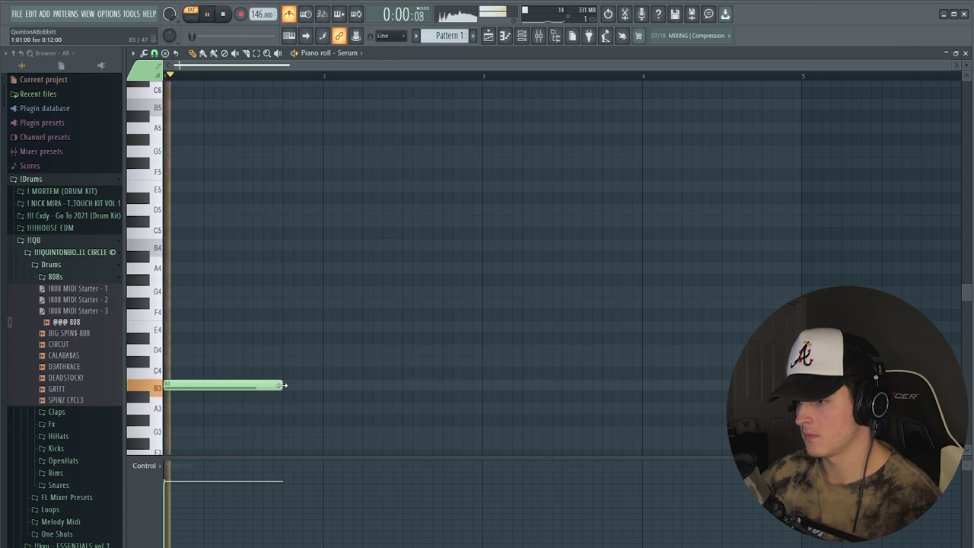
{"action": "left_click_drag", "start_coordinate": [287, 384], "coordinate": [245, 386]}
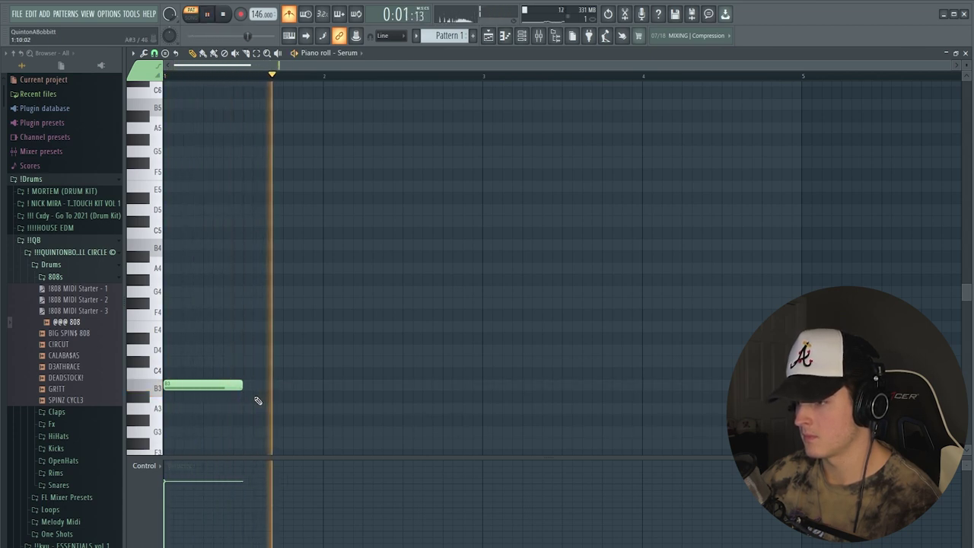
{"action": "key", "text": "space"}
{"action": "left_click", "coordinate": [284, 329]}
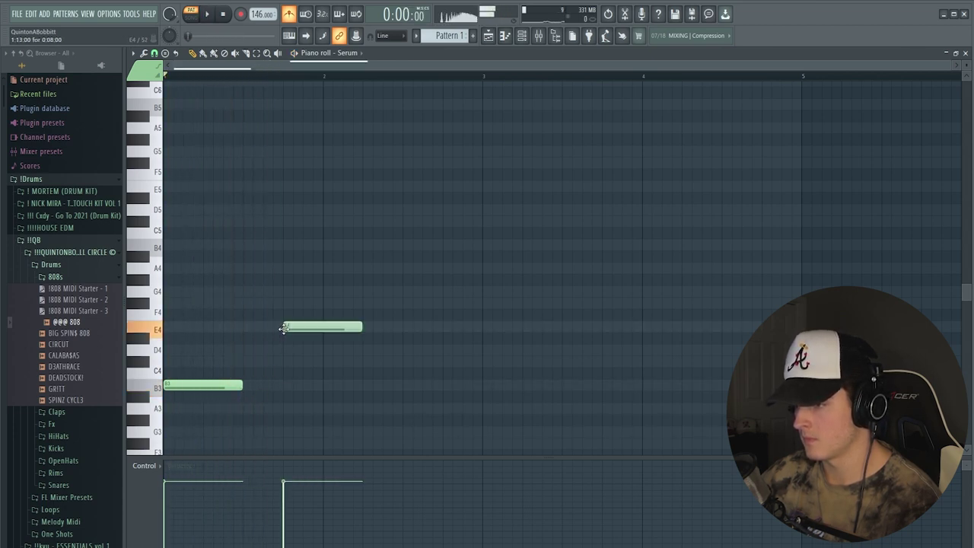
{"action": "left_click", "coordinate": [330, 352]}
{"action": "key", "text": "space"}
{"action": "left_click_drag", "start_coordinate": [362, 327], "coordinate": [321, 328]}
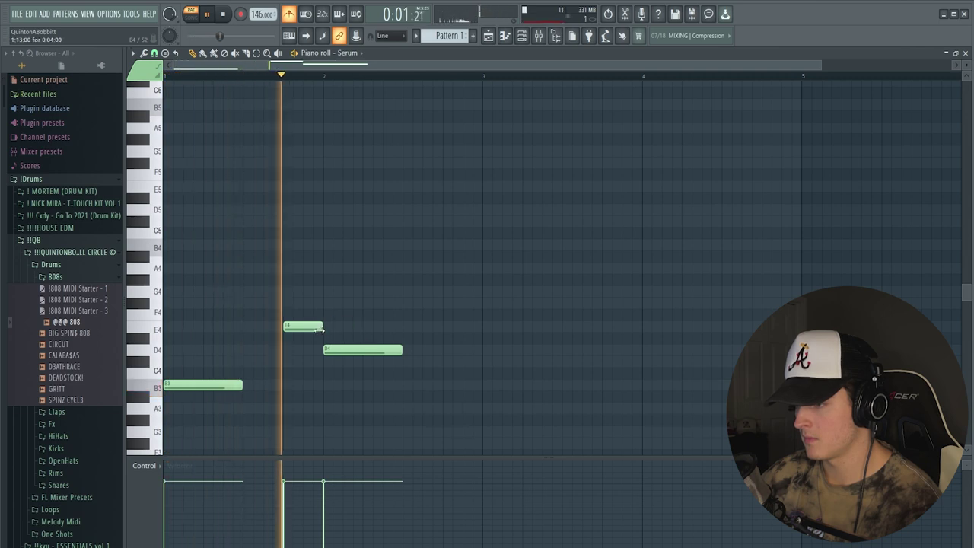
{"action": "right_click", "coordinate": [331, 352]}
{"action": "right_click", "coordinate": [303, 327]}
{"action": "key", "text": "space"}
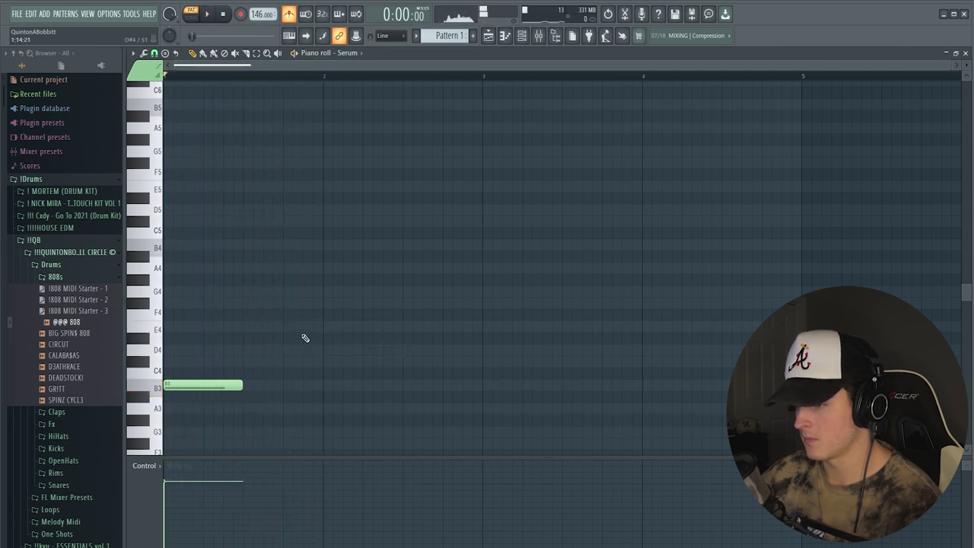
Add a six-step E4 note near the end of bar 1 at 1:15 and a six-step D4 note directly after it at 2:05.
{"action": "left_click", "coordinate": [304, 327]}
{"action": "key", "text": "space"}
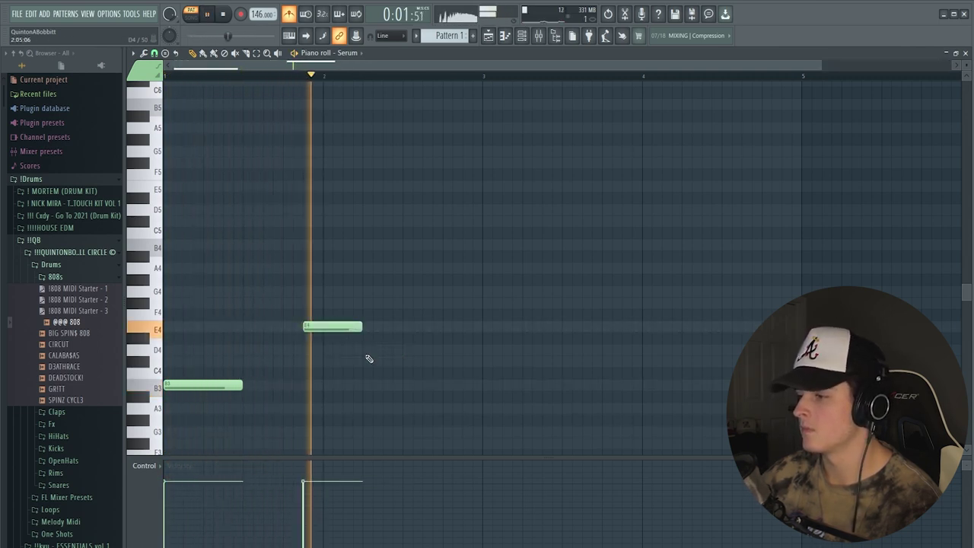
{"action": "left_click", "coordinate": [366, 352]}
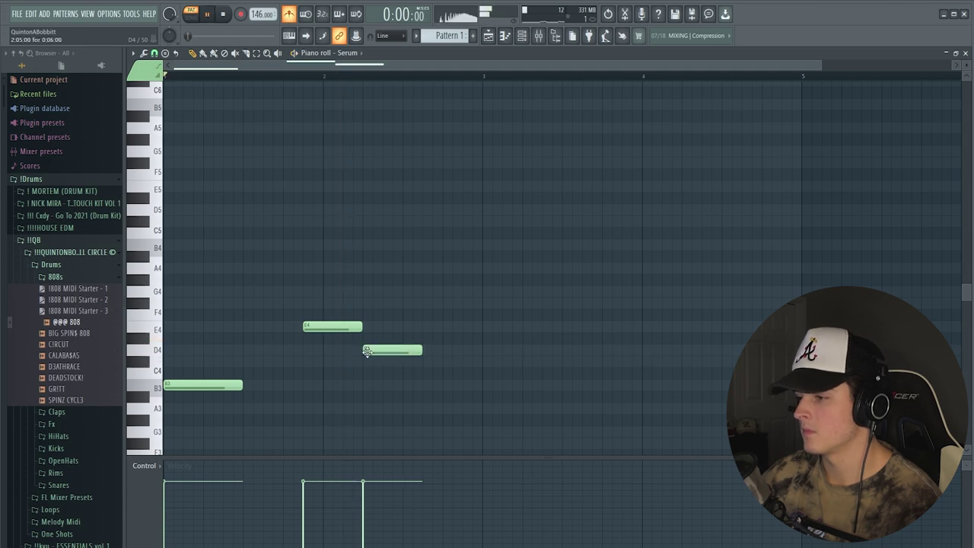
{"action": "left_click", "coordinate": [426, 362]}
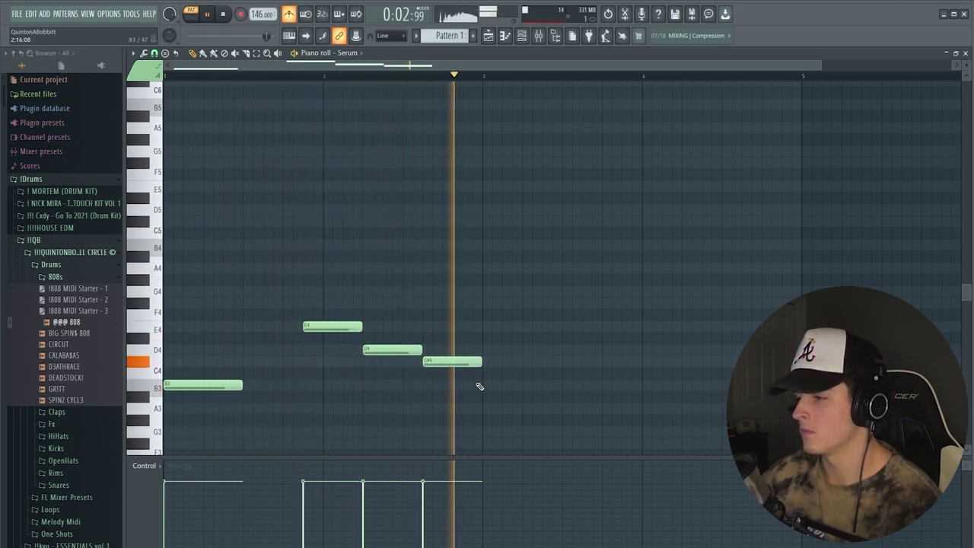
{"action": "right_click", "coordinate": [450, 362]}
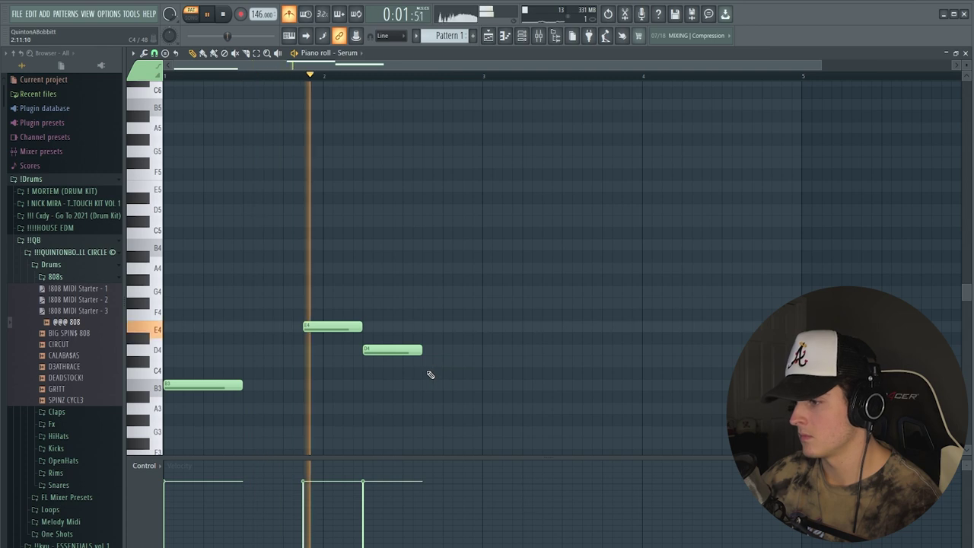
{"action": "key", "text": "space"}
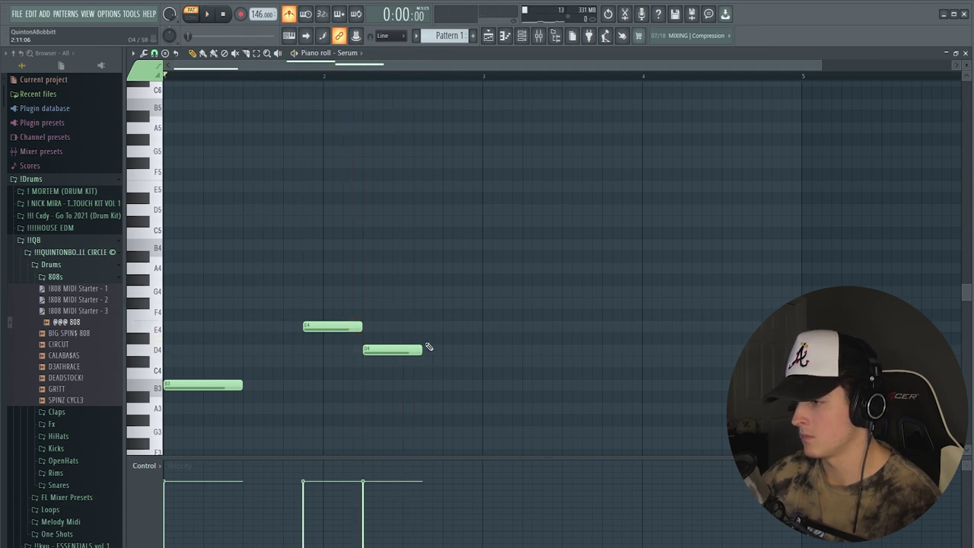
{"action": "left_click", "coordinate": [426, 301]}
{"action": "right_click", "coordinate": [432, 301]}
{"action": "left_click", "coordinate": [426, 291]}
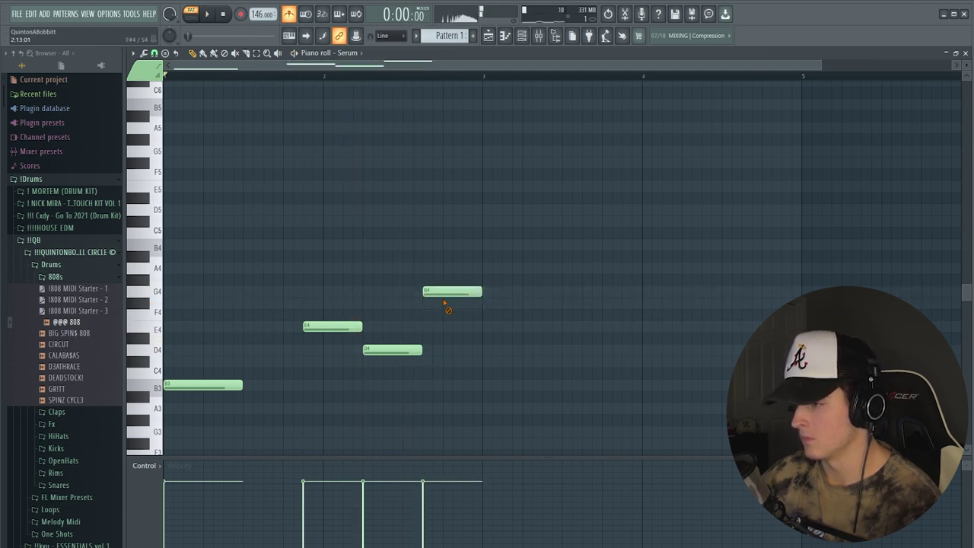
{"action": "left_click", "coordinate": [427, 304]}
{"action": "right_click", "coordinate": [426, 304]}
{"action": "key", "text": "space"}
{"action": "right_click", "coordinate": [433, 294]}
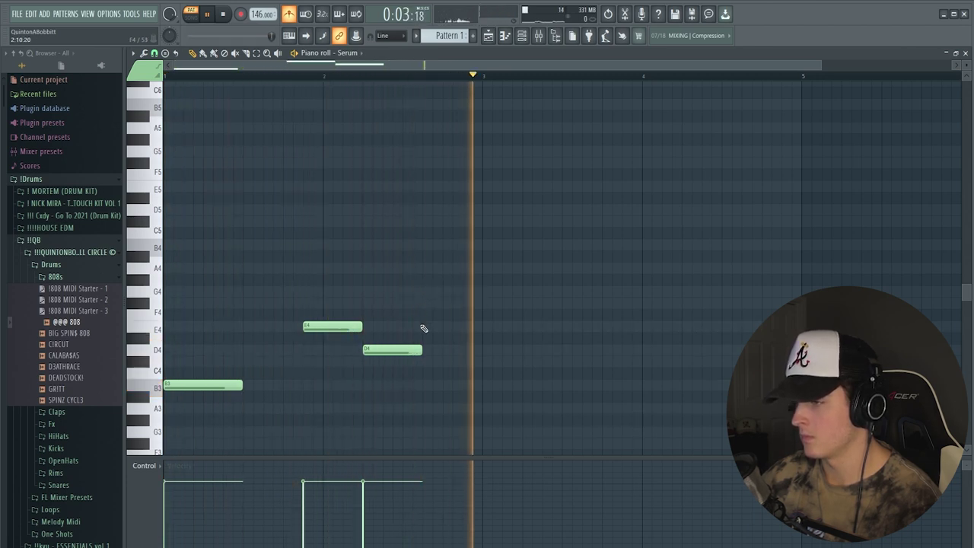
Duplicate the B3, E4 and D4 phrase into bars 3 and 4 and play it back.
{"action": "key", "text": "ctrl+b"}
{"action": "key", "text": "space"}
{"action": "key", "text": "space"}
{"action": "left_click_drag", "start_coordinate": [448, 383], "coordinate": [510, 382]}
{"action": "key", "text": "space"}
Select all the notes and copy them one octave up.
{"action": "left_click_drag", "start_coordinate": [751, 414], "coordinate": [177, 261]}
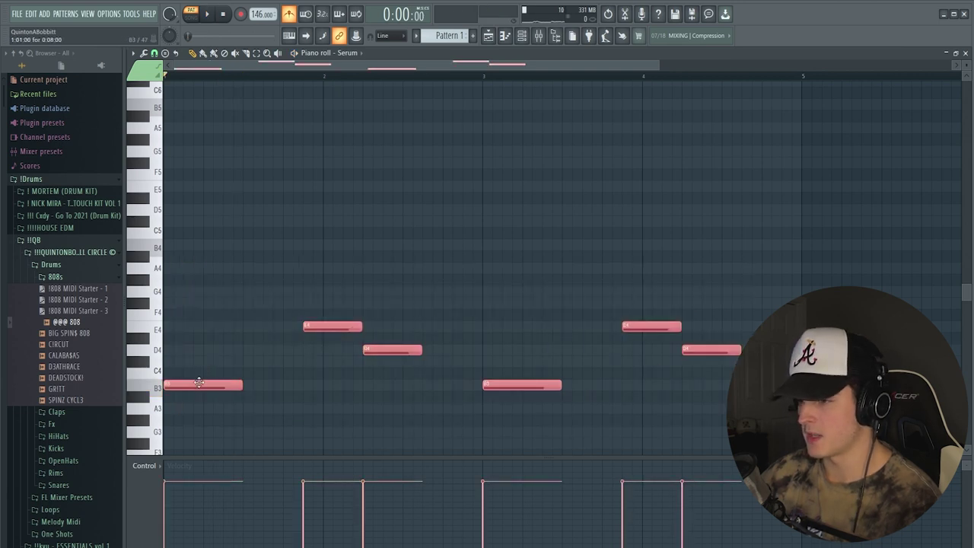
{"action": "mouse_move", "coordinate": [198, 383]}
{"action": "left_mouse_down"}
{"action": "mouse_move", "coordinate": [253, 316]}
{"action": "mouse_move", "coordinate": [175, 210]}
{"action": "left_mouse_up"}
{"action": "left_click", "coordinate": [756, 213], "text": "ctrl"}
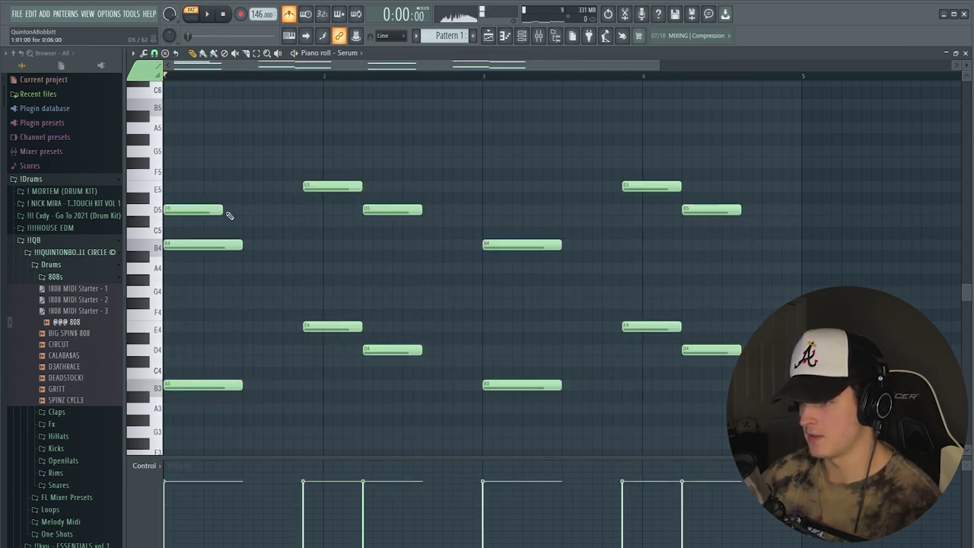
Add eight-step D5 and F#5 notes above the first B4 note and play back the chord.
{"action": "right_click", "coordinate": [213, 210]}
{"action": "left_click", "coordinate": [213, 210]}
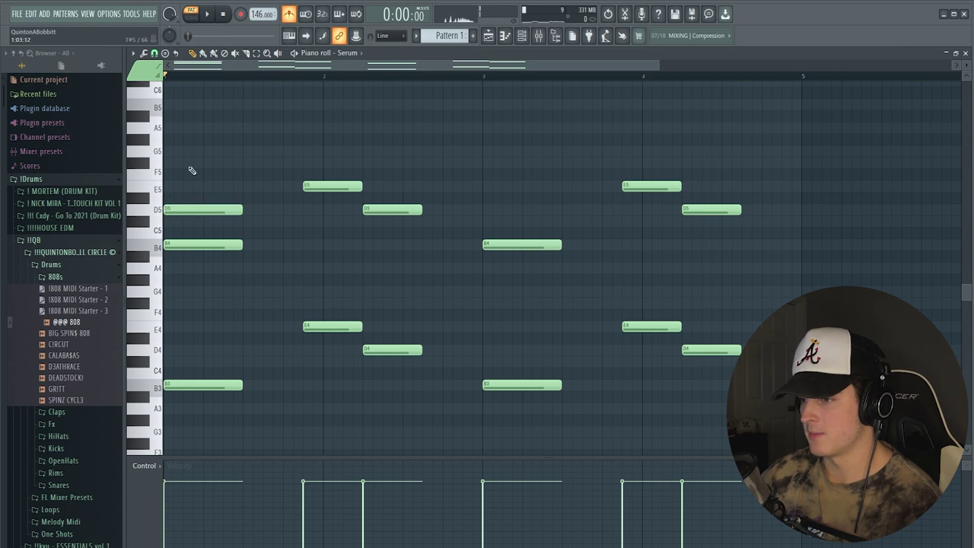
{"action": "left_click", "coordinate": [191, 164]}
{"action": "key", "text": "space"}
{"action": "key", "text": "space"}
Raise the first chord's D5 note one octave to D6 and play back the result.
{"action": "left_click_drag", "start_coordinate": [175, 189], "coordinate": [211, 233]}
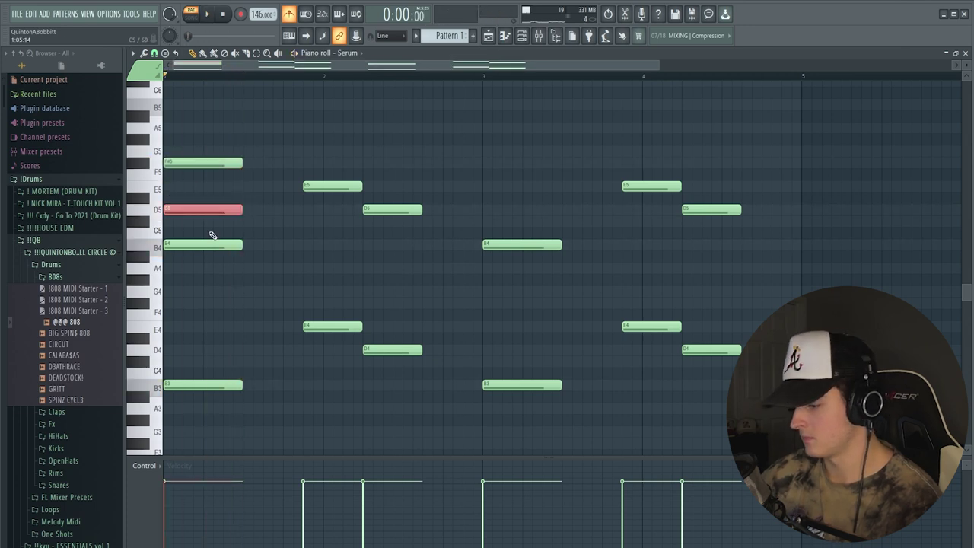
{"action": "key", "text": "ctrl+Up"}
{"action": "key", "text": "space"}
{"action": "left_click", "coordinate": [299, 239], "text": "ctrl"}
{"action": "key", "text": "space"}
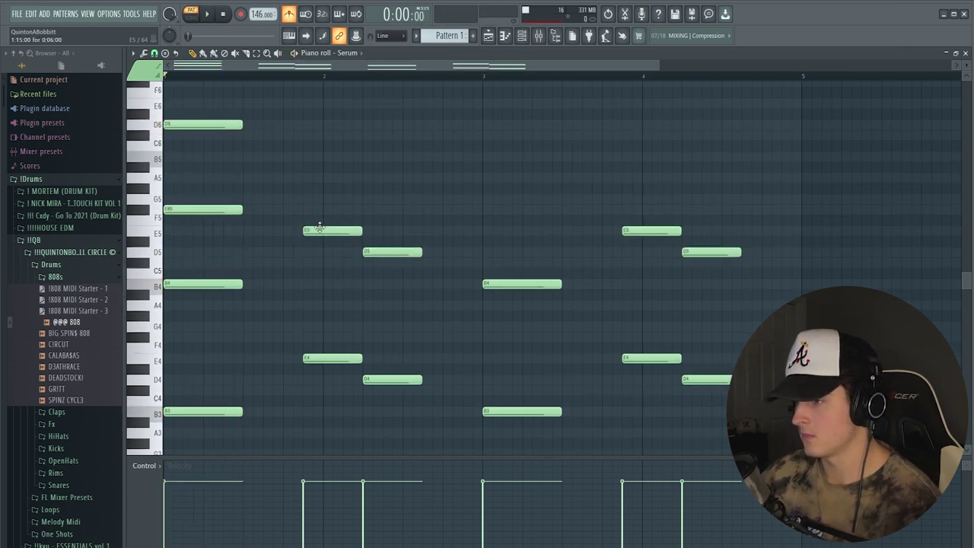
Build the second chord by adding G5 and B5 above E5, then raise the G5 one octave to G6.
{"action": "left_click", "coordinate": [312, 200]}
{"action": "left_click", "coordinate": [312, 157]}
{"action": "left_click", "coordinate": [330, 201]}
{"action": "key", "text": "ctrl+Up"}
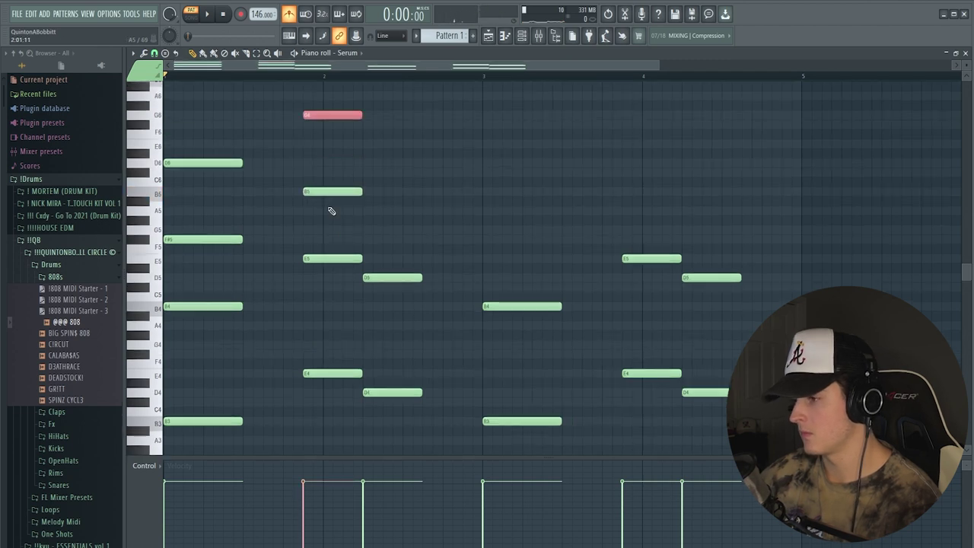
Build the third chord by adding F#5 and A5 above D5, raise the F#5 to F#6, and play it back.
{"action": "left_click", "coordinate": [367, 239]}
{"action": "left_click", "coordinate": [366, 210]}
{"action": "left_click", "coordinate": [387, 238], "text": "ctrl"}
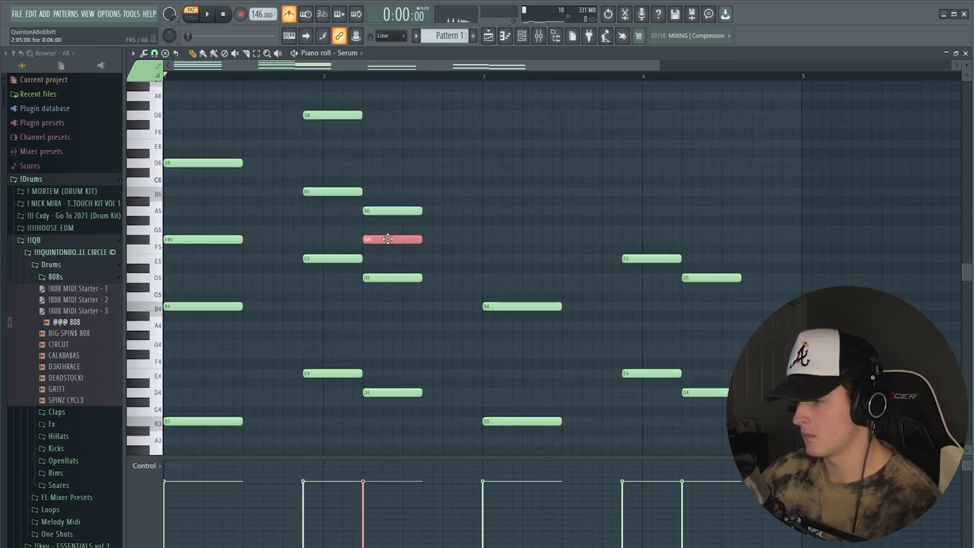
{"action": "key", "text": "ctrl+Up"}
{"action": "key", "text": "space"}
Delete all the repeated B, E and D notes in bars 3 and 4, then stop playback.
{"action": "left_click", "coordinate": [512, 195], "text": "ctrl"}
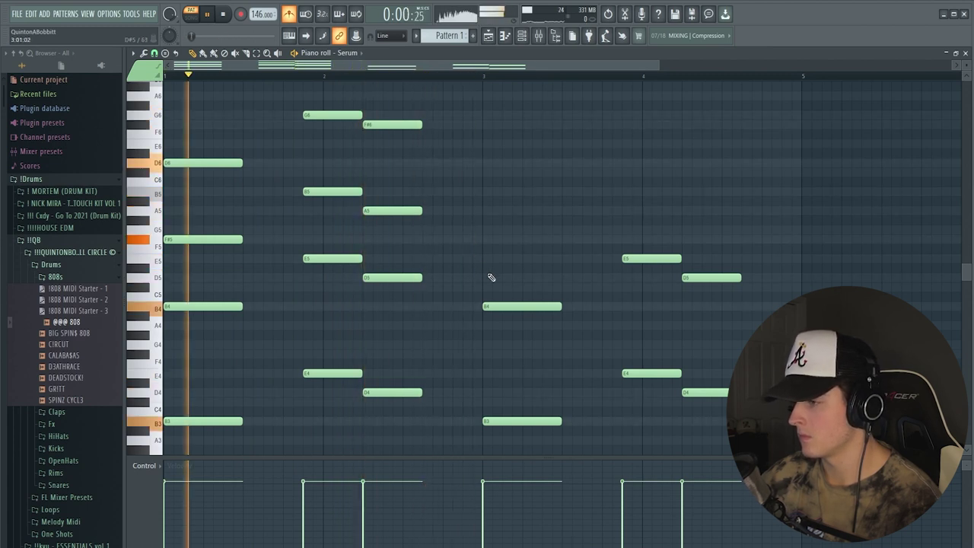
{"action": "right_click", "coordinate": [503, 307]}
{"action": "right_click", "coordinate": [525, 421]}
{"action": "right_click", "coordinate": [639, 374]}
{"action": "right_click", "coordinate": [658, 258]}
{"action": "right_click", "coordinate": [704, 278]}
{"action": "right_click", "coordinate": [723, 393]}
{"action": "key", "text": "space"}
Check the Serum channel's loaded preset, then play back the three chords in the piano roll.
{"action": "left_click", "coordinate": [522, 36]}
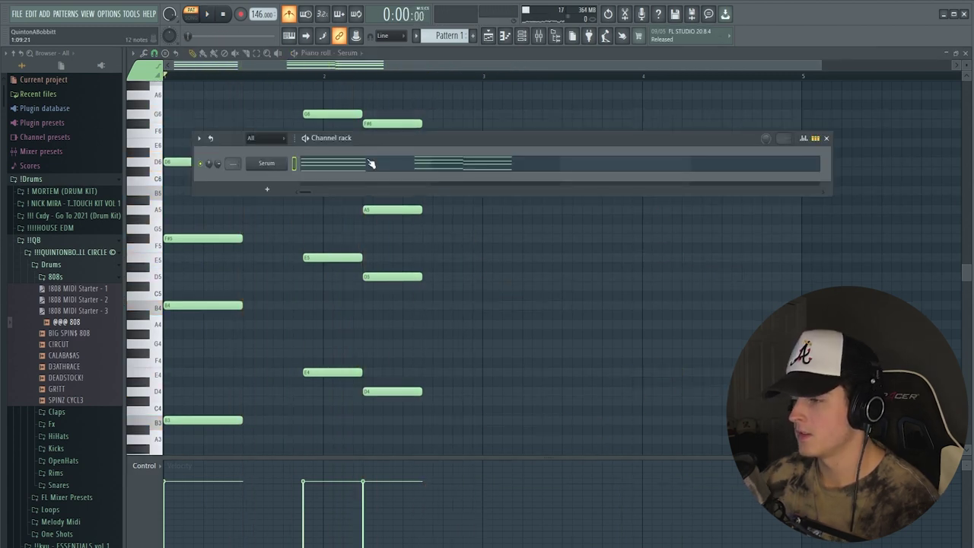
{"action": "left_click", "coordinate": [272, 166]}
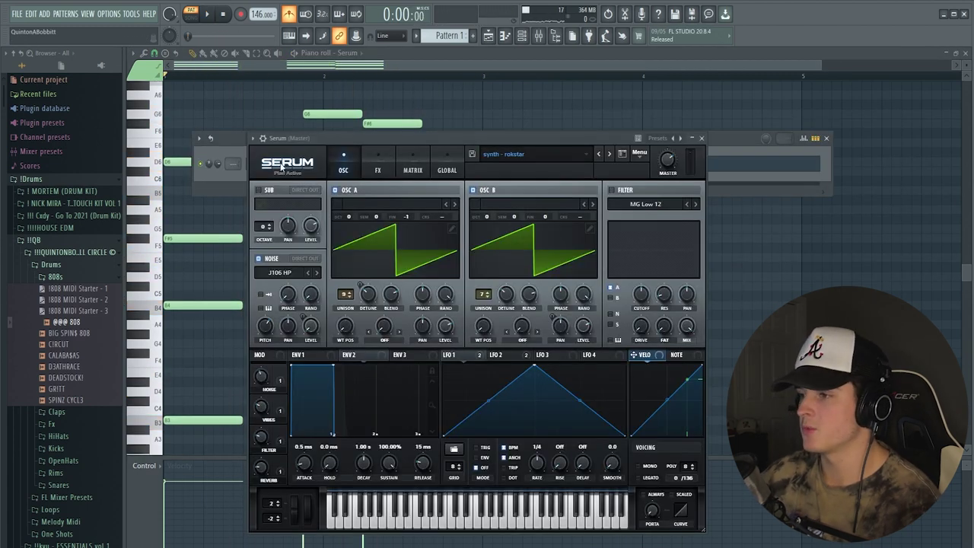
{"action": "left_click", "coordinate": [701, 138]}
{"action": "key", "text": "space"}
{"action": "key", "text": "F6"}
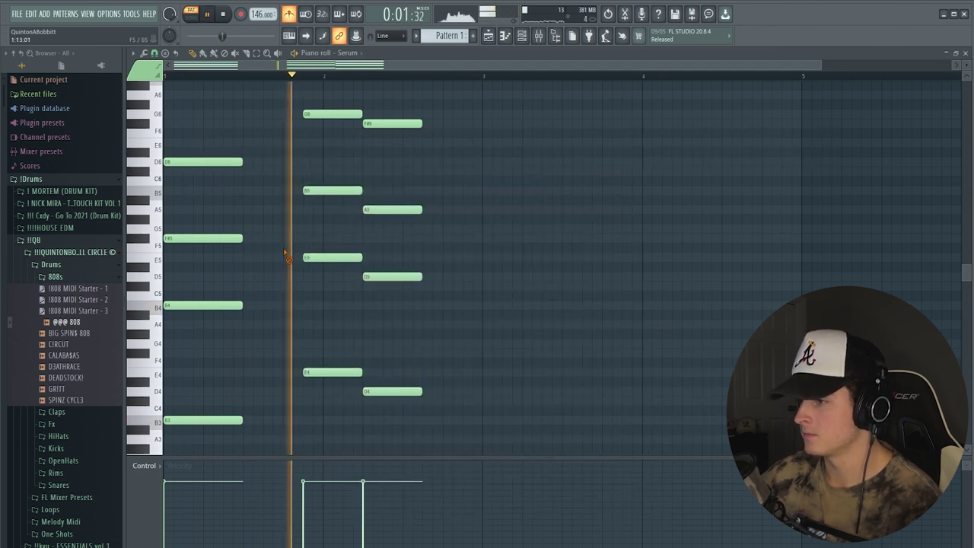
{"action": "key", "text": "space"}
Duplicate the whole three-chord progression into bars 3 and 4 and deselect the notes.
{"action": "key", "text": "ctrl+a"}
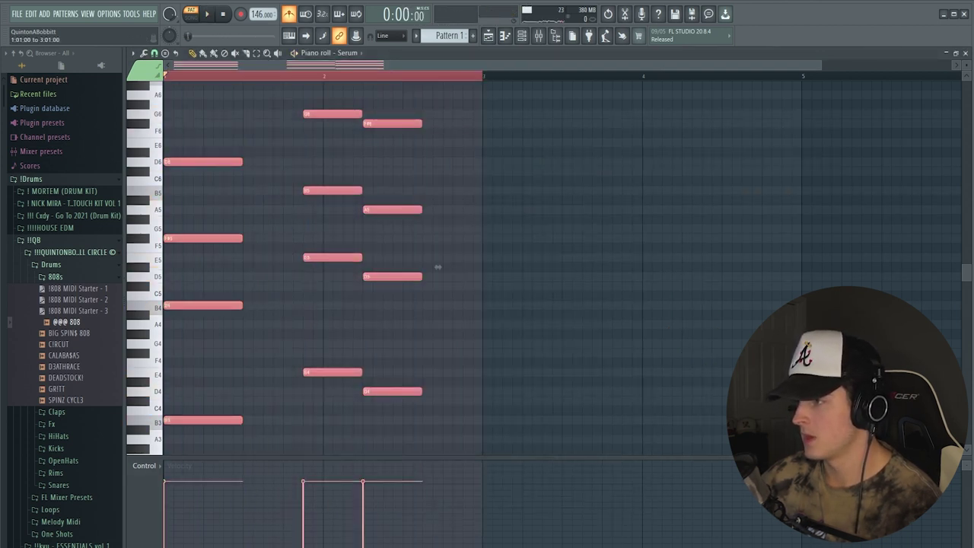
{"action": "key", "text": "ctrl+b"}
{"action": "left_click", "coordinate": [207, 77]}
{"action": "key", "text": "ctrl+d"}
Try HalfTime in the first effect slot of mixer insert 1, audition it, and remove it.
{"action": "left_click", "coordinate": [540, 36]}
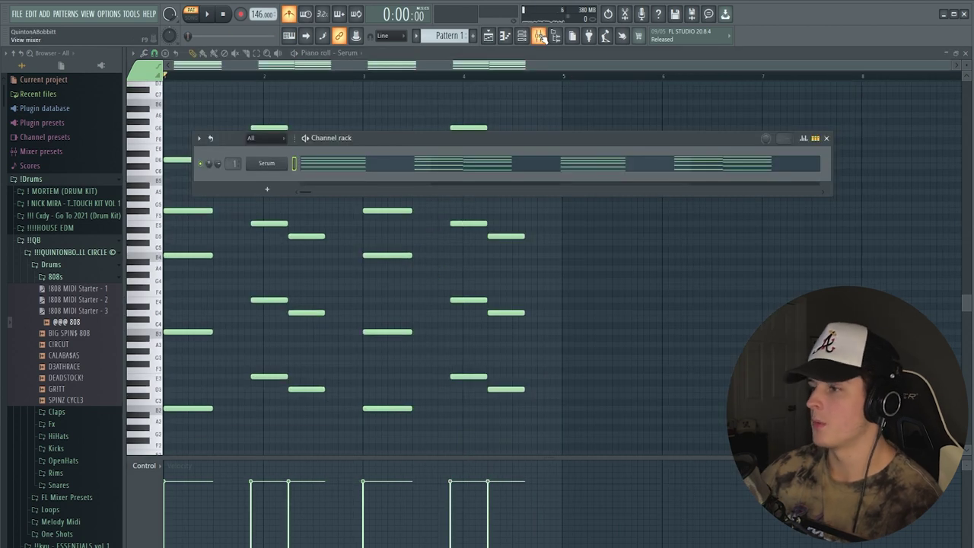
{"action": "left_click", "coordinate": [541, 36]}
{"action": "left_click", "coordinate": [827, 129]}
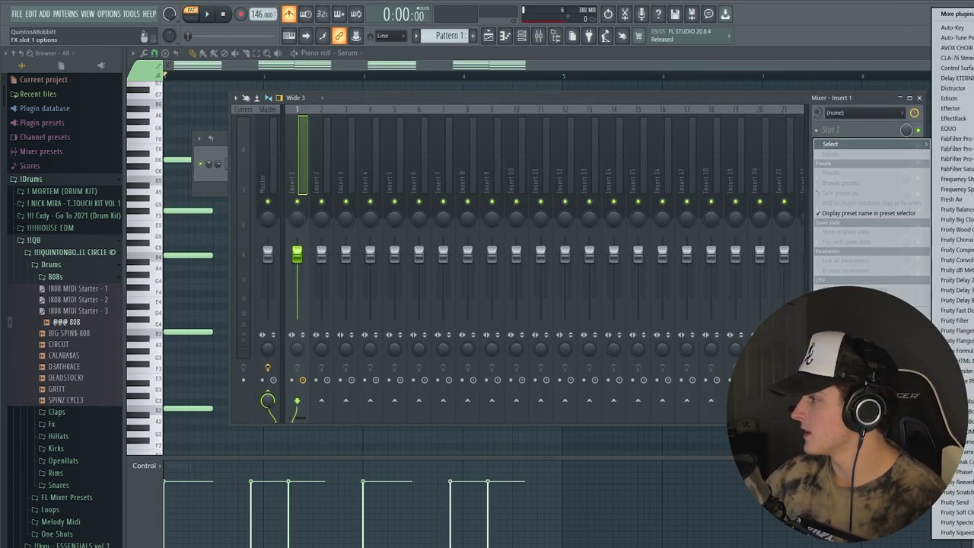
{"action": "left_click", "coordinate": [973, 148]}
{"action": "left_click_drag", "start_coordinate": [305, 155], "coordinate": [389, 149]}
{"action": "key", "text": "space"}
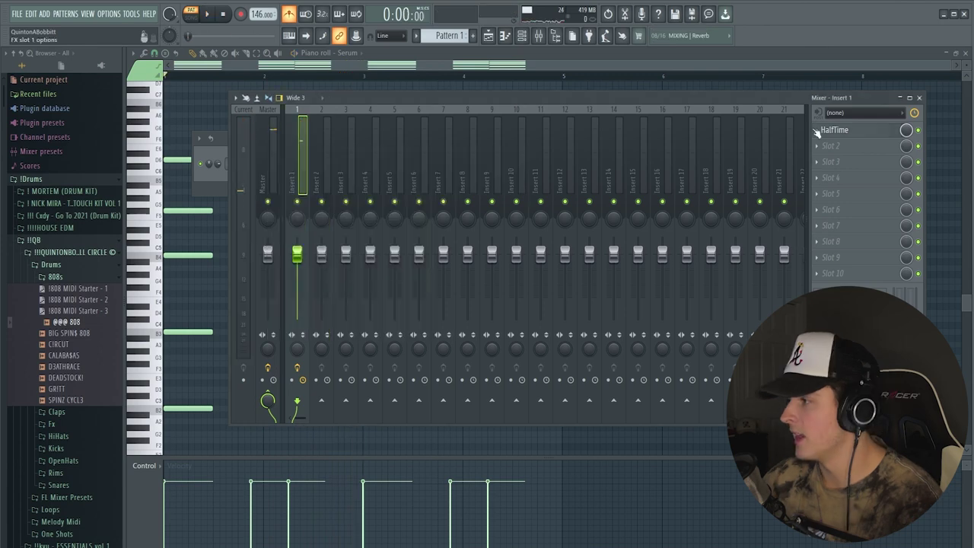
{"action": "left_click", "coordinate": [817, 131]}
{"action": "left_click", "coordinate": [833, 153]}
Load Fruity Parametric EQ 2 in the first slot of mixer insert 1 and cut the synth's low and high ends during playback.
{"action": "left_click", "coordinate": [831, 130]}
{"action": "mouse_move", "coordinate": [837, 143]}
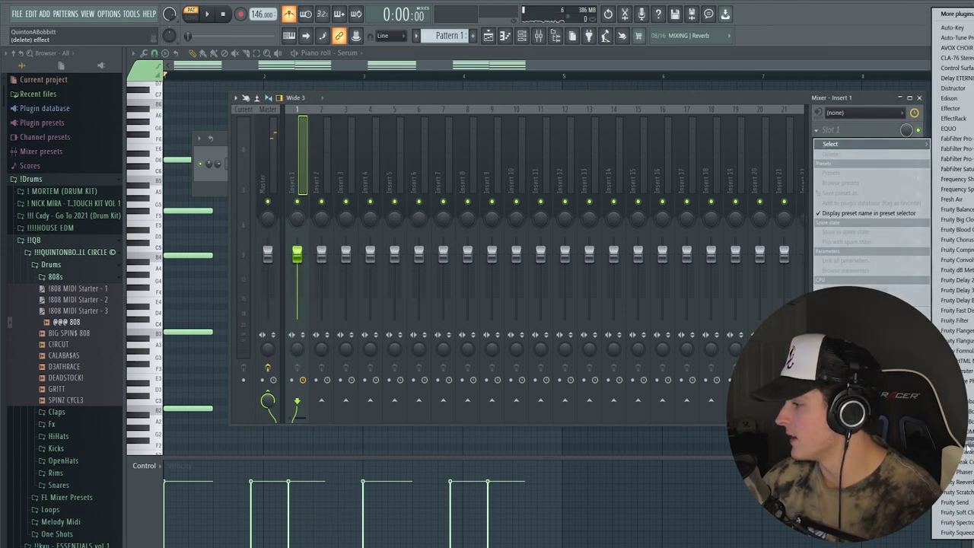
{"action": "left_click", "coordinate": [965, 451]}
{"action": "left_click_drag", "start_coordinate": [483, 244], "coordinate": [503, 306]}
{"action": "key", "text": "space"}
{"action": "mouse_move", "coordinate": [314, 244]}
{"action": "left_mouse_down"}
{"action": "mouse_move", "coordinate": [309, 273]}
{"action": "mouse_move", "coordinate": [350, 307]}
{"action": "mouse_move", "coordinate": [305, 258]}
{"action": "left_mouse_up"}
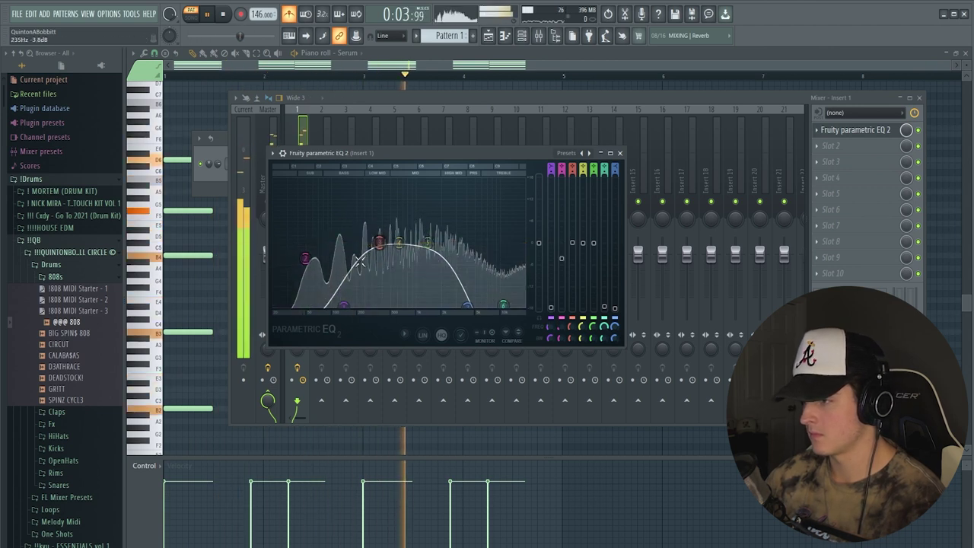
{"action": "left_click", "coordinate": [620, 152]}
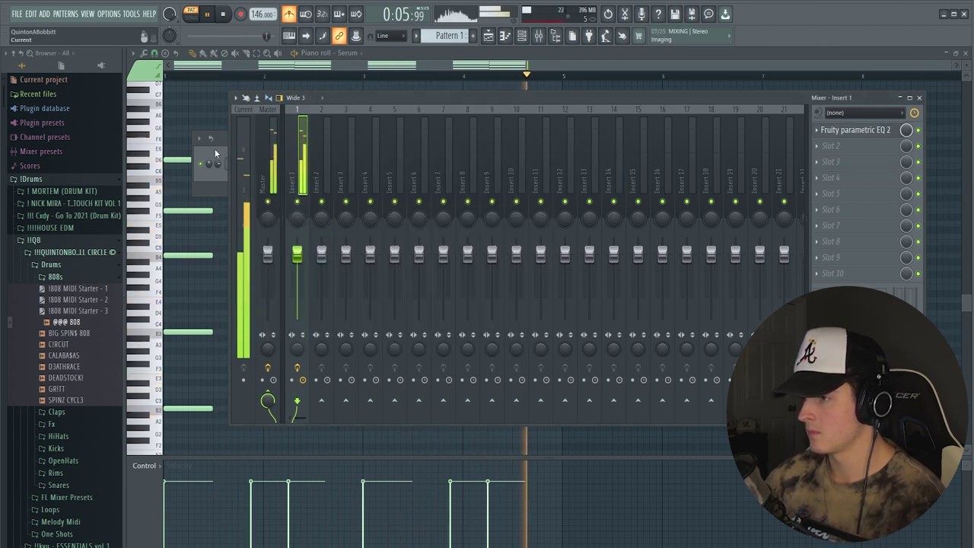
Stop playback and lengthen the third chord's notes to half a bar in both repetitions of the progression.
{"action": "key", "text": "F9"}
{"action": "key", "text": "space"}
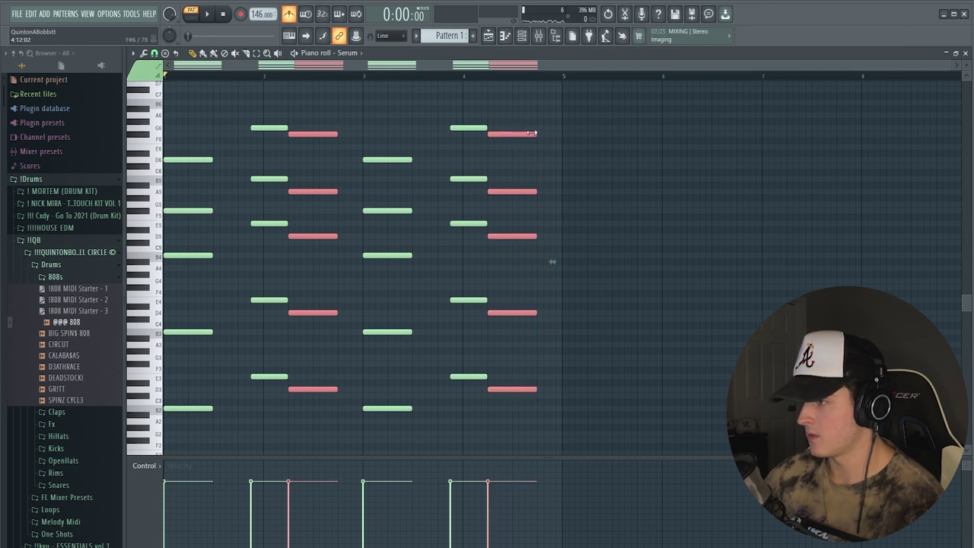
{"action": "left_click", "coordinate": [421, 145], "text": "ctrl"}
Add a second Serum instance as a new channel and open its piano roll.
{"action": "left_click", "coordinate": [522, 36]}
{"action": "left_click", "coordinate": [268, 189]}
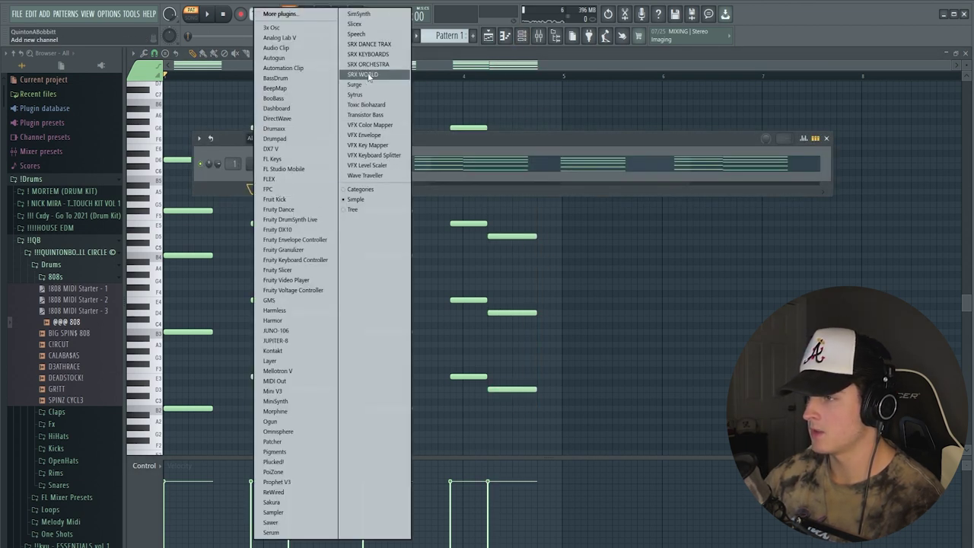
{"action": "left_click", "coordinate": [298, 533]}
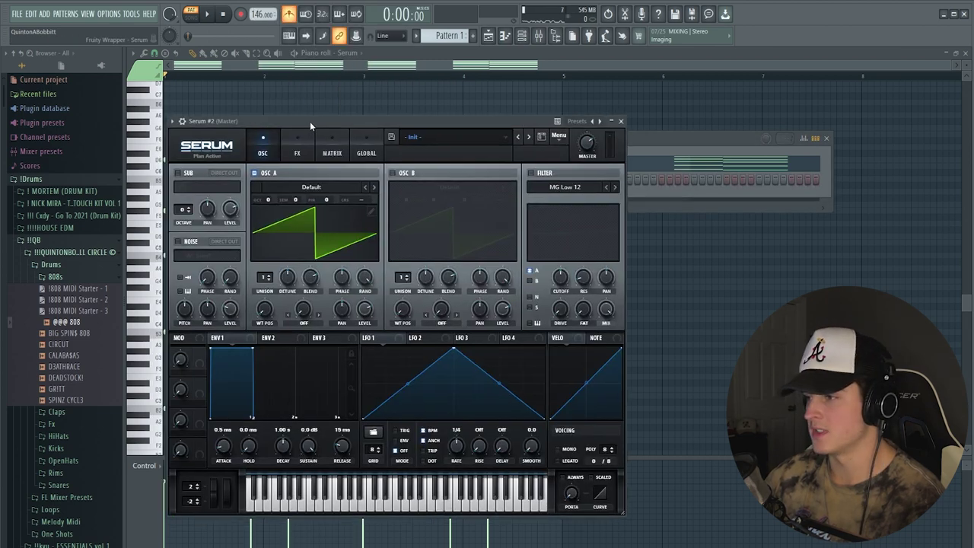
{"action": "key", "text": "Escape"}
{"action": "right_click", "coordinate": [282, 178]}
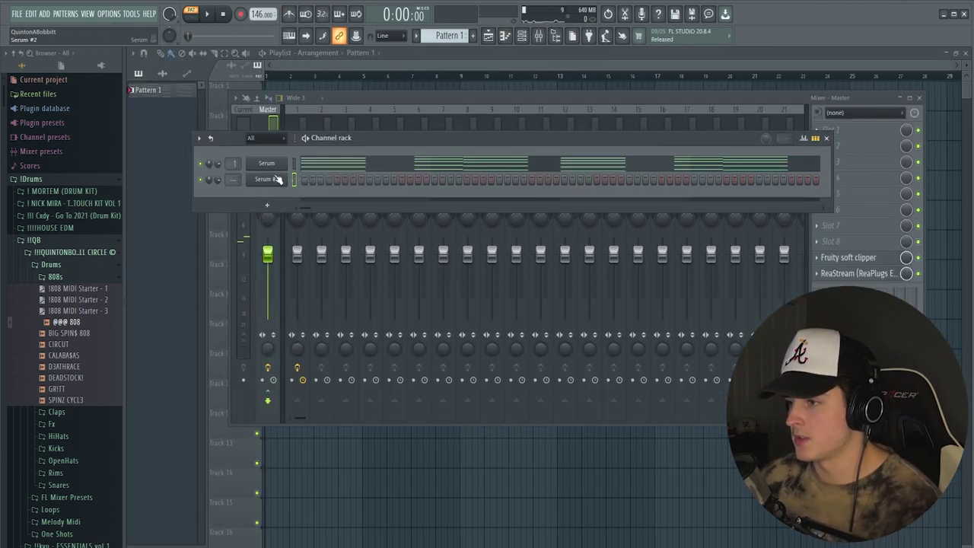
{"action": "right_click", "coordinate": [278, 178]}
{"action": "left_click", "coordinate": [312, 181]}
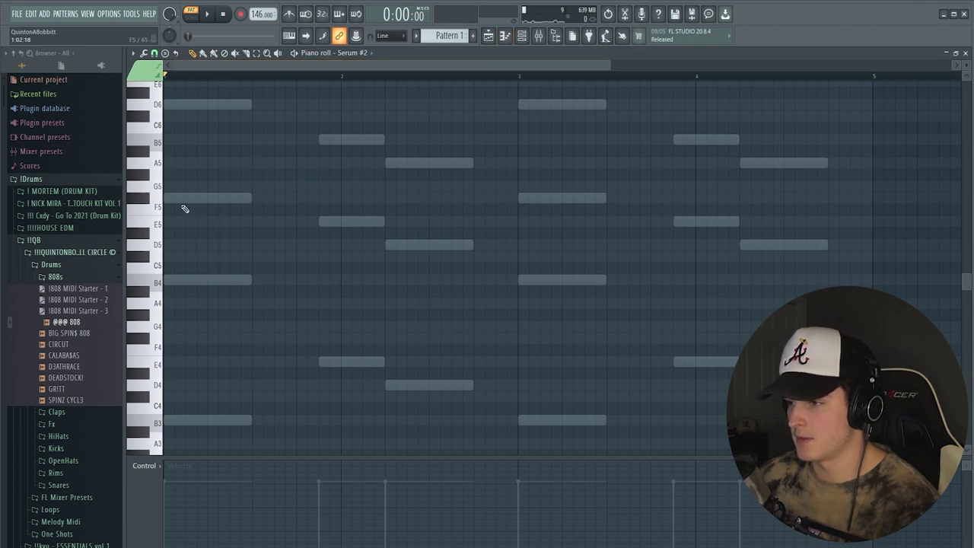
Enter the opening melody notes F#5, A5, G5, F#5 and E5 over the first two chords and play them back.
{"action": "key", "text": "space"}
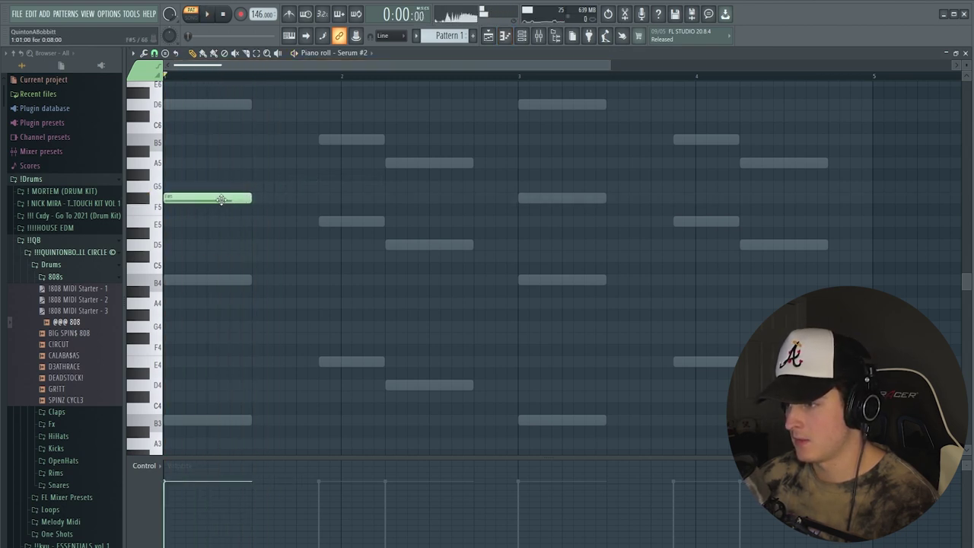
{"action": "key", "text": "space"}
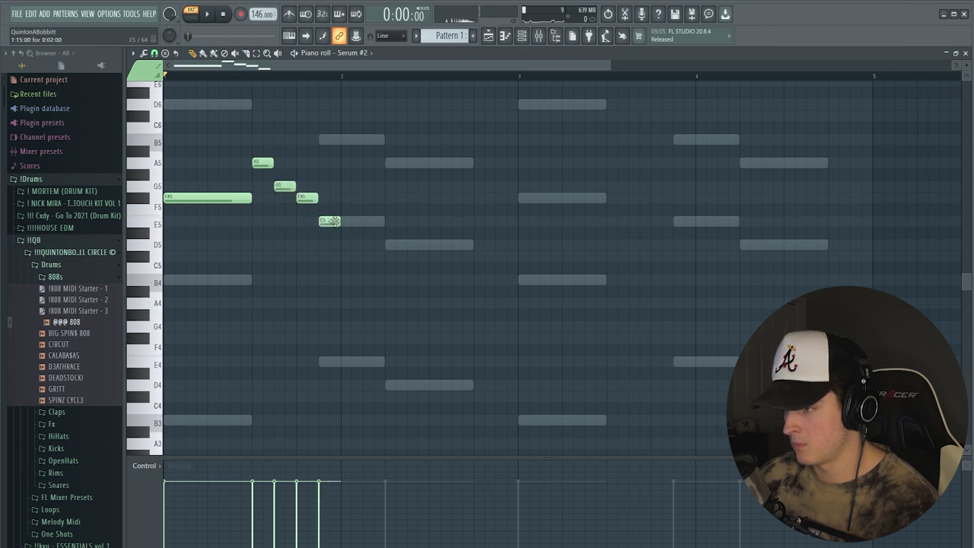
{"action": "key", "text": "space"}
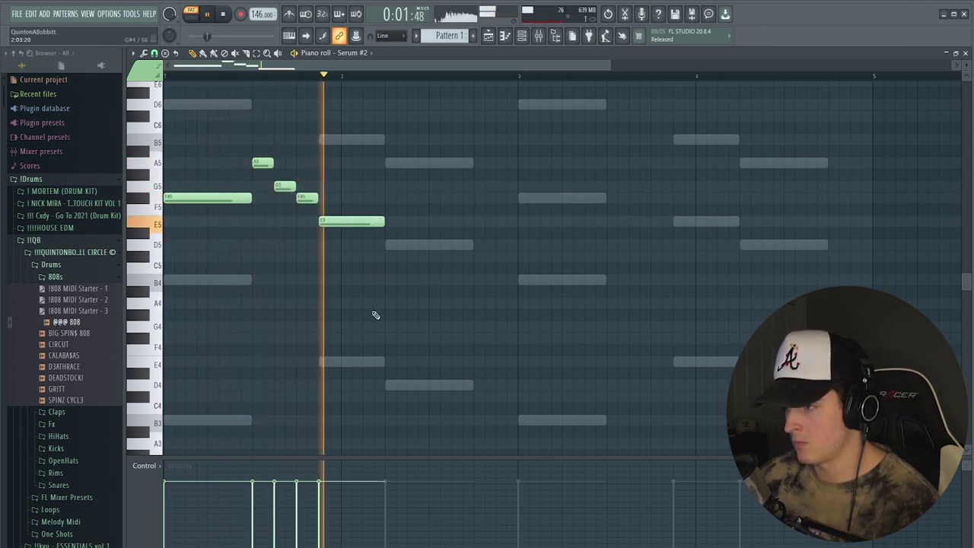
Shorten the last E5 to four steps and continue the melody with a two-step B5 and a half-bar D5.
{"action": "key", "text": "space"}
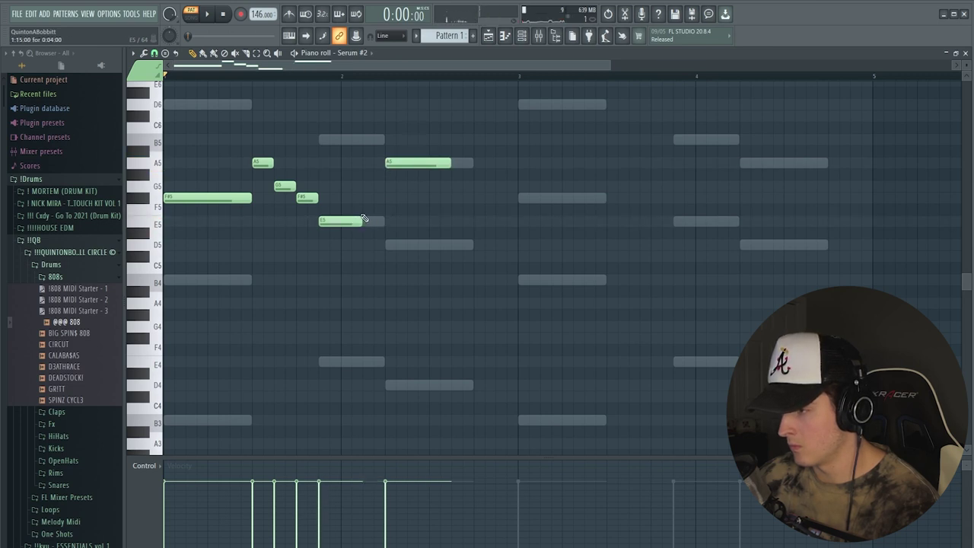
{"action": "left_click_drag", "start_coordinate": [399, 209], "coordinate": [400, 254]}
{"action": "key", "text": "space"}
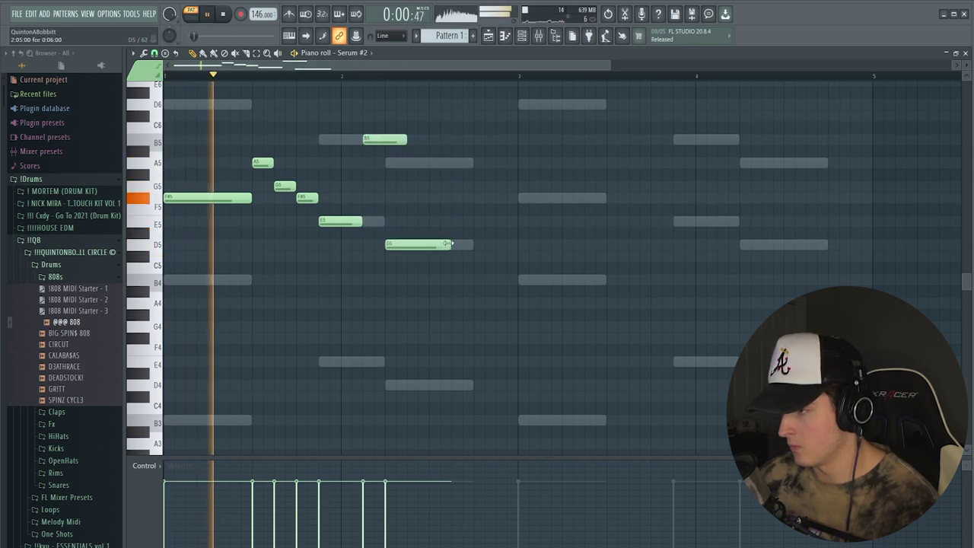
{"action": "left_click_drag", "start_coordinate": [403, 143], "coordinate": [384, 143]}
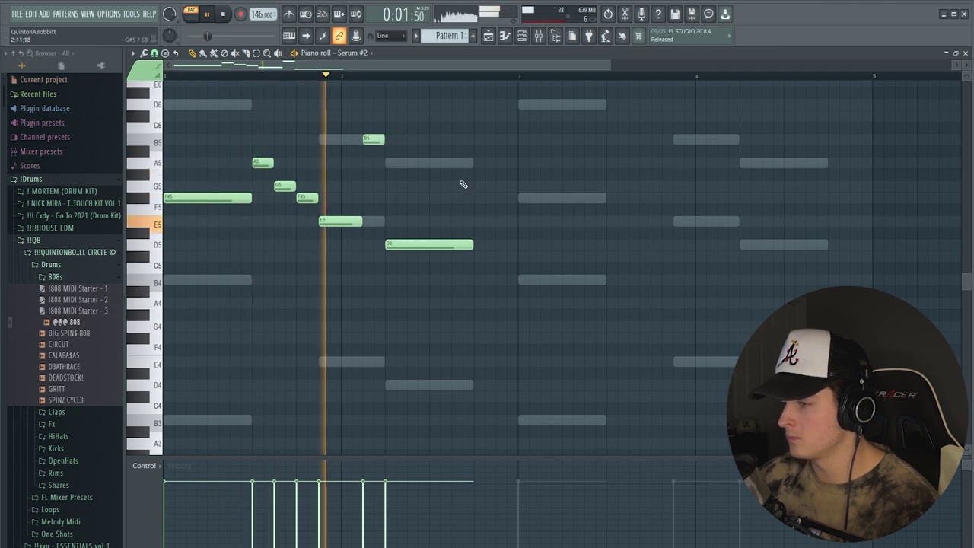
{"action": "key", "text": "space"}
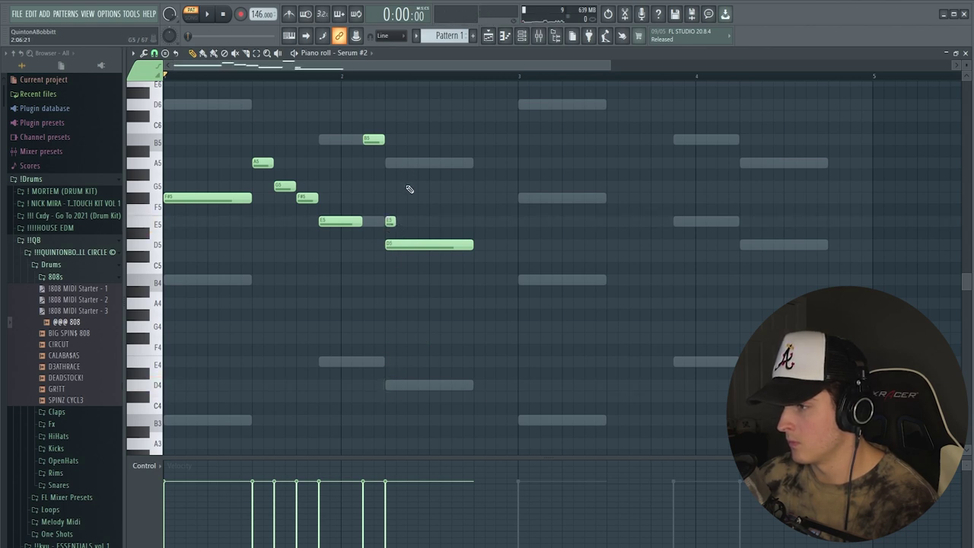
Add a rising run of one-step notes E5, A5, F#6 and A6 after the D5 at the end of bar 2.
{"action": "scroll", "coordinate": [409, 188], "scroll_direction": "up", "scroll_amount": 3}
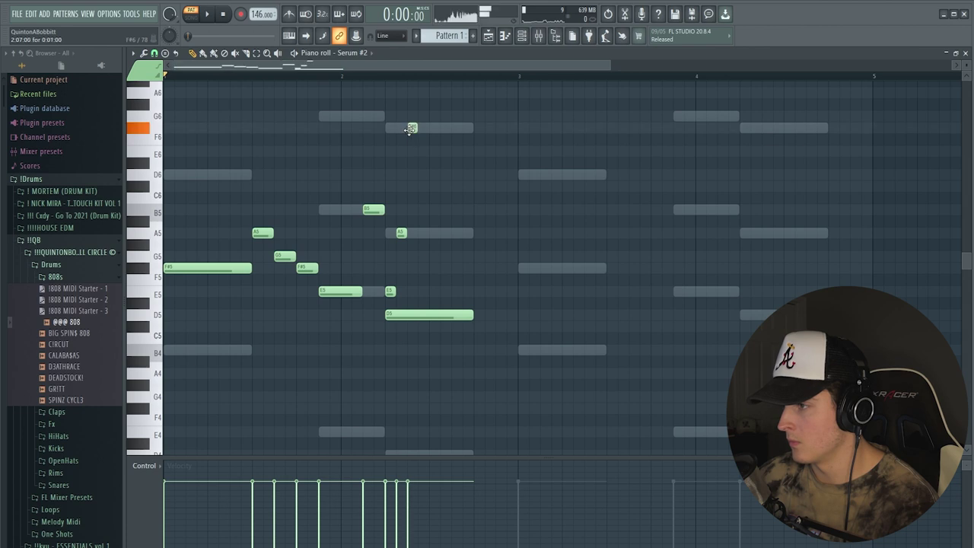
{"action": "scroll", "coordinate": [411, 144], "scroll_direction": "up", "scroll_amount": 2}
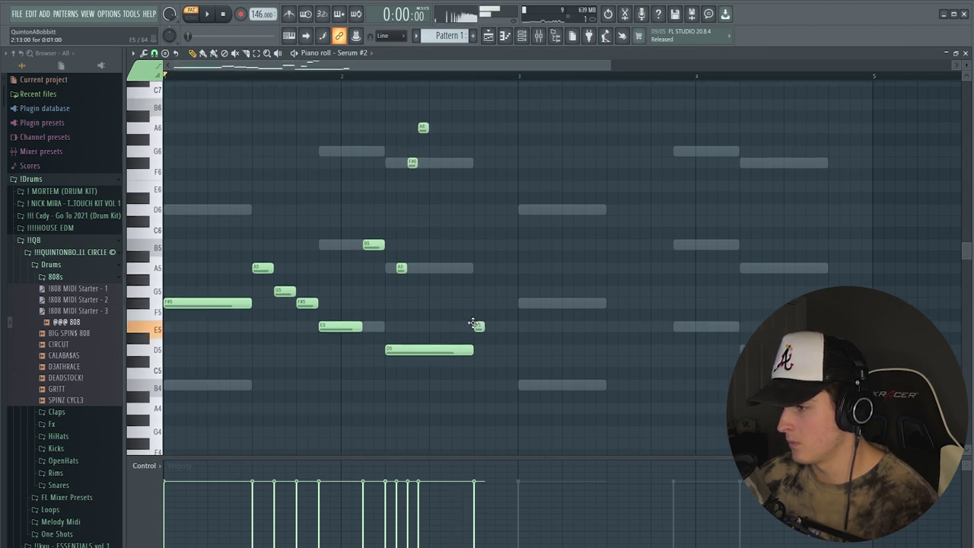
{"action": "left_click_drag", "start_coordinate": [397, 286], "coordinate": [420, 122]}
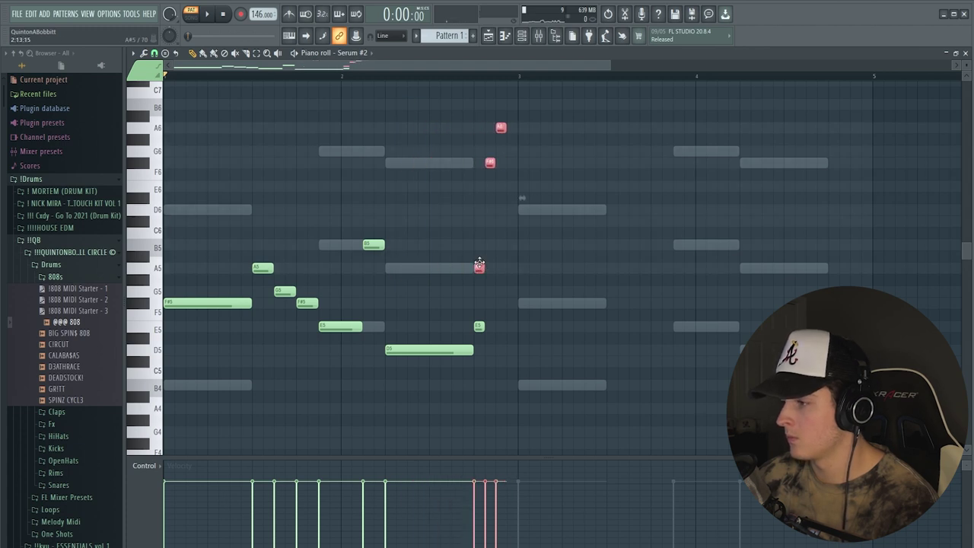
{"action": "left_click_drag", "start_coordinate": [478, 265], "coordinate": [490, 266]}
{"action": "key", "text": "space"}
{"action": "left_click", "coordinate": [489, 266]}
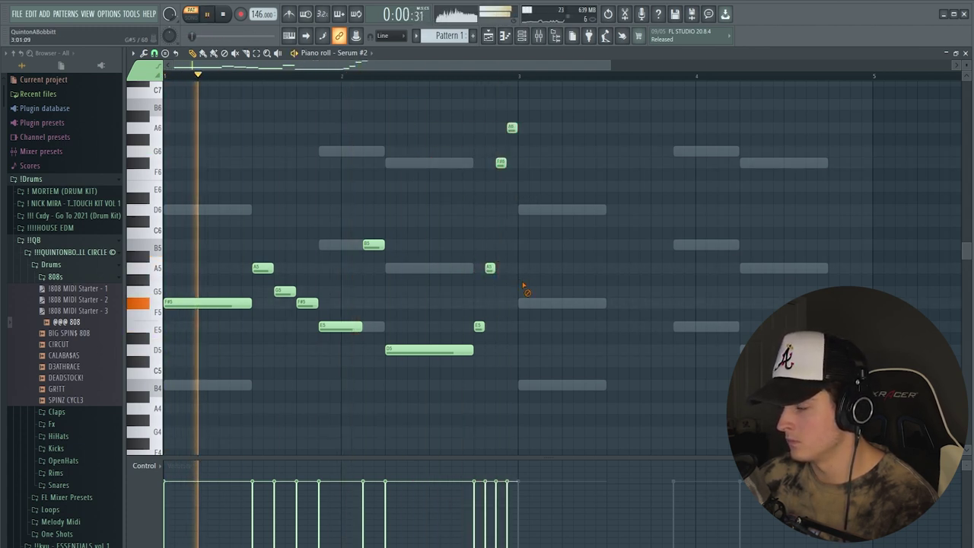
Duplicate the two-bar melody into bars 3 and 4 and listen to it over the chords.
{"action": "key", "text": "ctrl+b"}
{"action": "key", "text": "ctrl+d"}
{"action": "scroll", "coordinate": [417, 86], "scroll_direction": "down", "scroll_amount": 4}
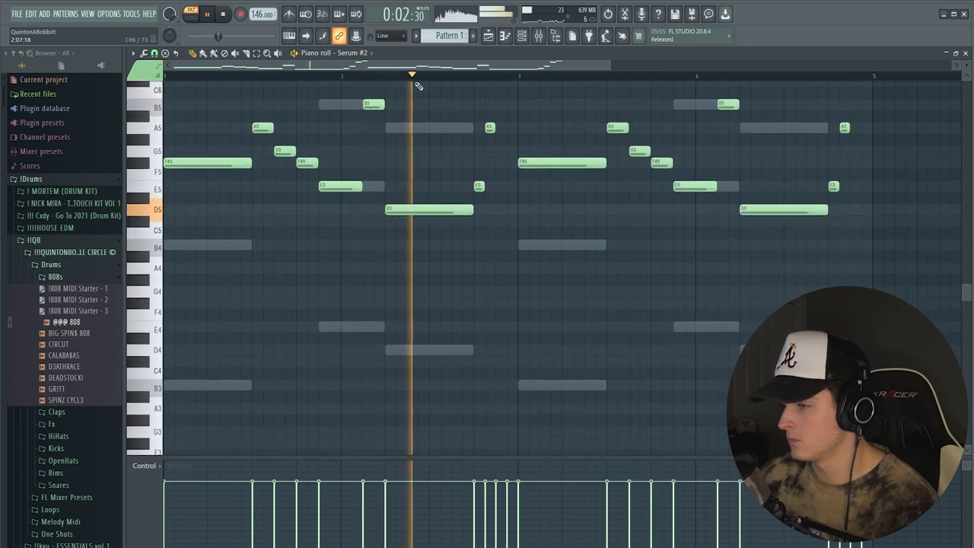
{"action": "scroll", "coordinate": [419, 85], "scroll_direction": "up", "scroll_amount": 2}
{"action": "scroll", "coordinate": [419, 82], "scroll_direction": "down", "scroll_amount": 2, "text": "ctrl"}
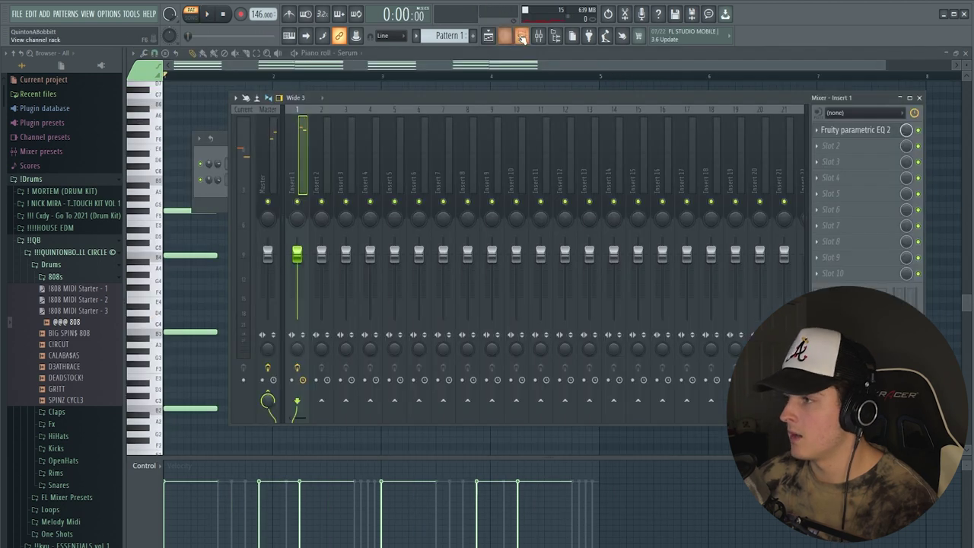
Enable Distortion in the effects of the chord channel's Serum and play the pattern.
{"action": "key", "text": "F6"}
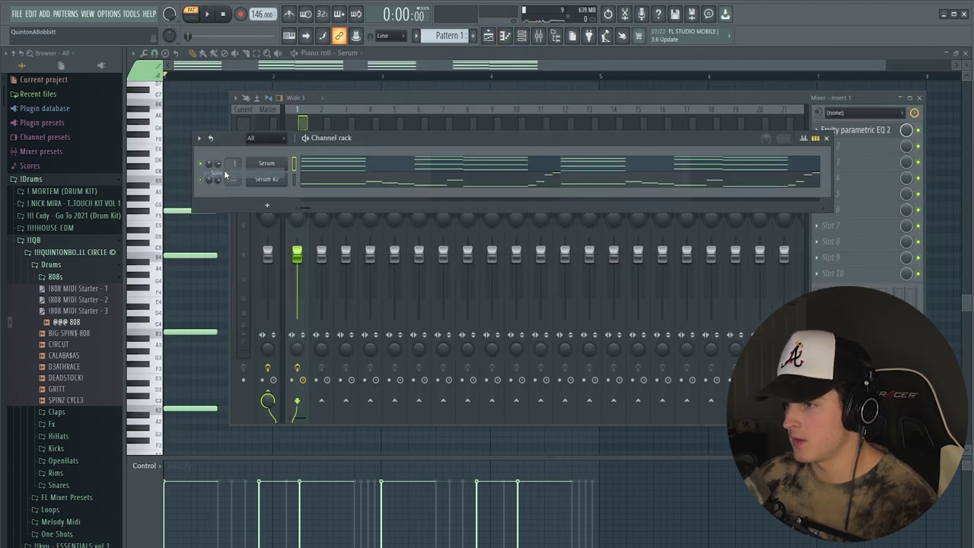
{"action": "left_click", "coordinate": [266, 163]}
{"action": "left_click", "coordinate": [375, 164]}
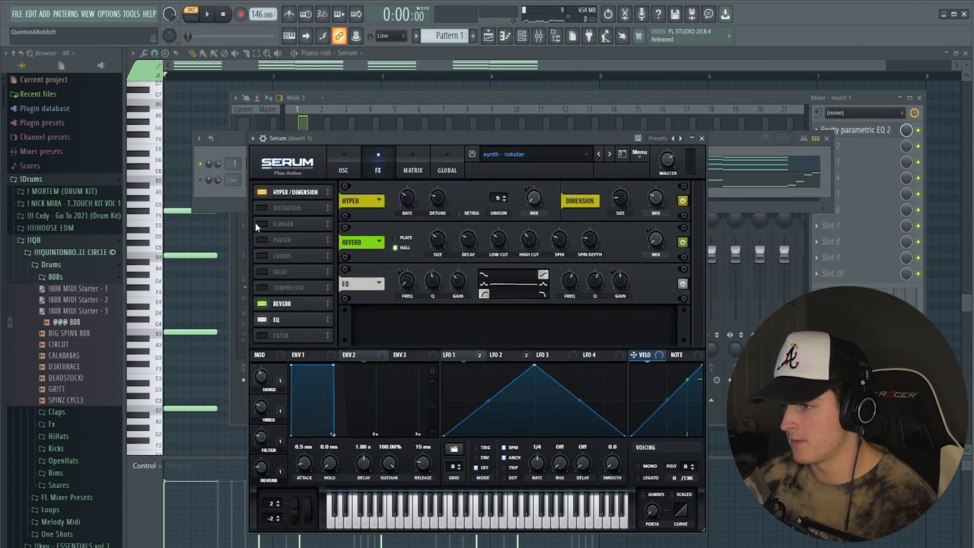
{"action": "left_click", "coordinate": [262, 209]}
{"action": "key", "text": "space"}
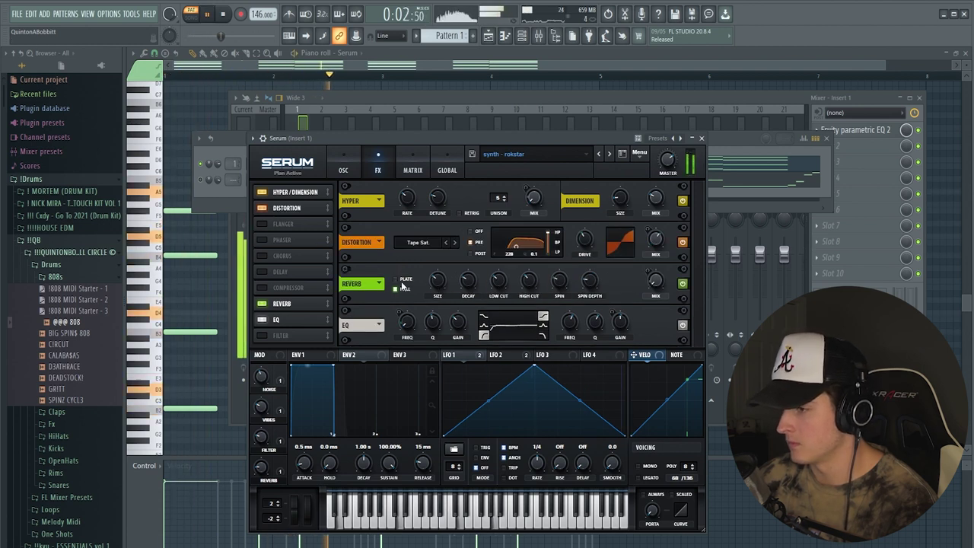
Enable Serum's Compressor in multiband mode with a threshold of about -10.7 dB.
{"action": "left_click", "coordinate": [262, 287]}
{"action": "key", "text": "space"}
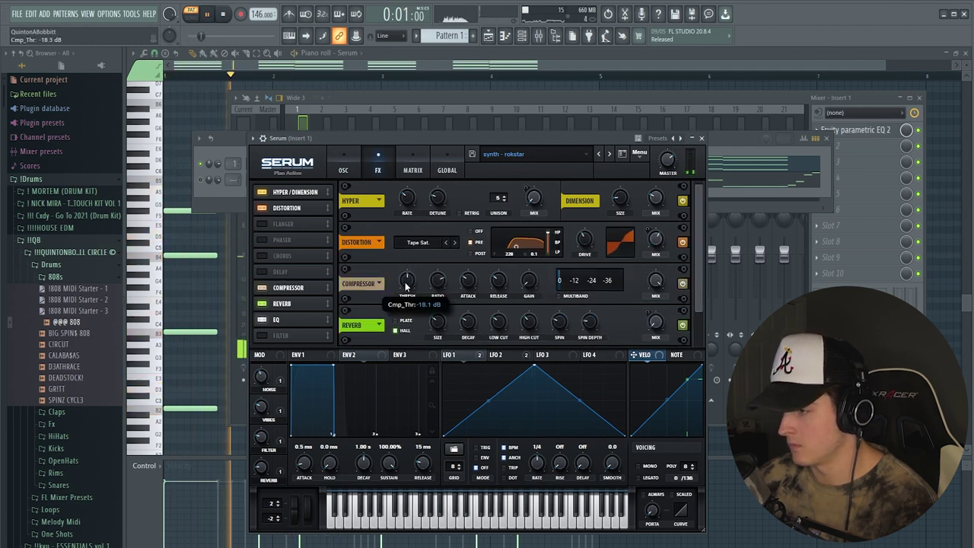
{"action": "left_click_drag", "start_coordinate": [408, 283], "coordinate": [403, 283]}
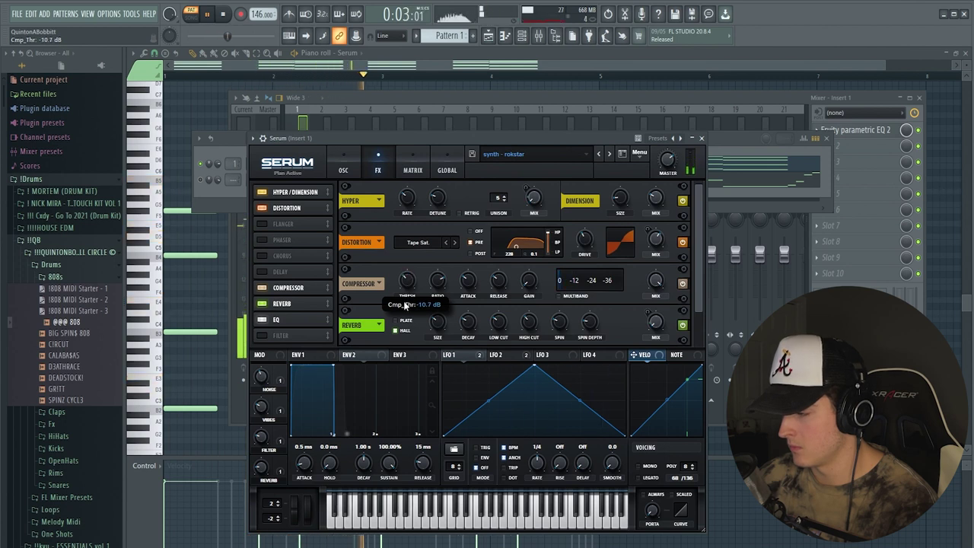
{"action": "left_click", "coordinate": [558, 296]}
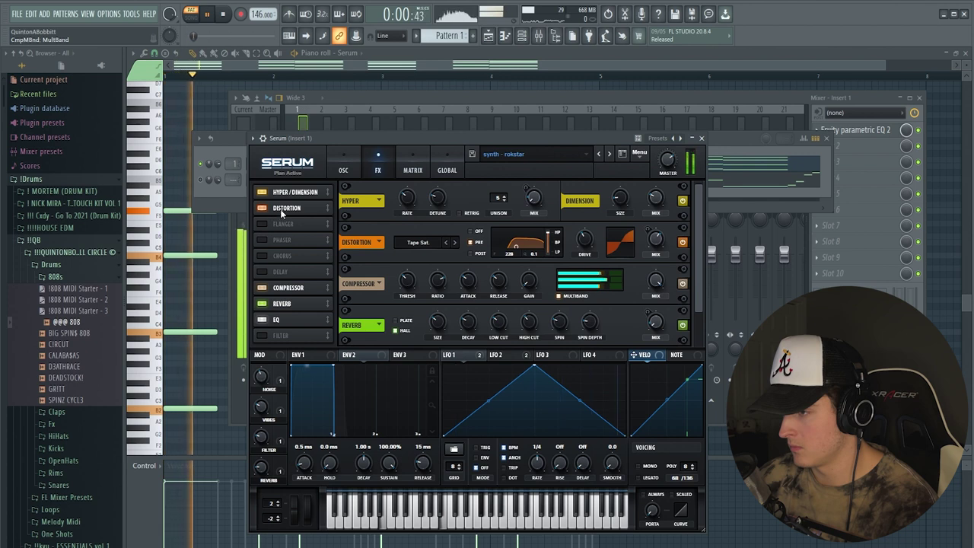
Set the distortion drive to 80% and change its type to Diode 1 during playback, and close the synth window.
{"action": "scroll", "coordinate": [396, 255], "scroll_direction": "down", "scroll_amount": 1}
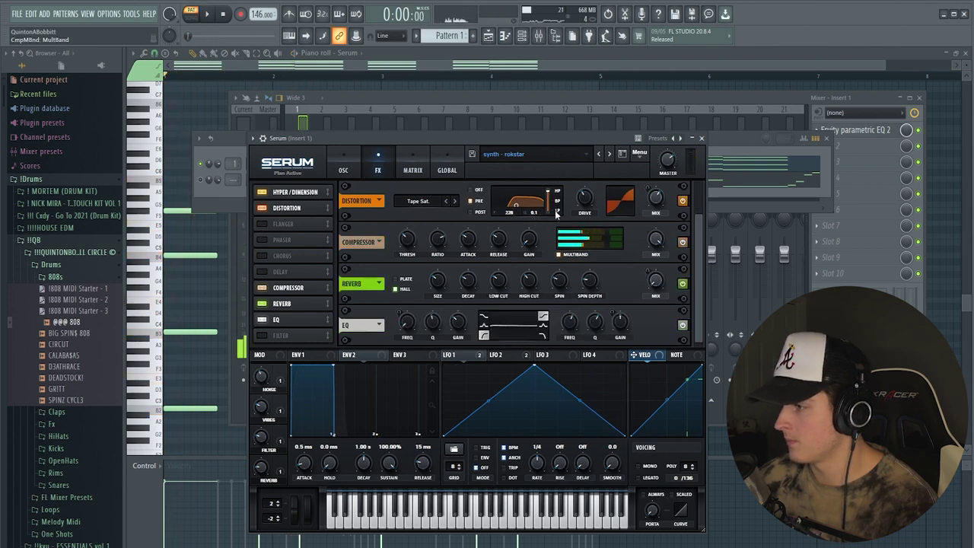
{"action": "key", "text": "space"}
{"action": "left_click_drag", "start_coordinate": [590, 187], "coordinate": [581, 162]}
{"action": "left_click", "coordinate": [455, 201]}
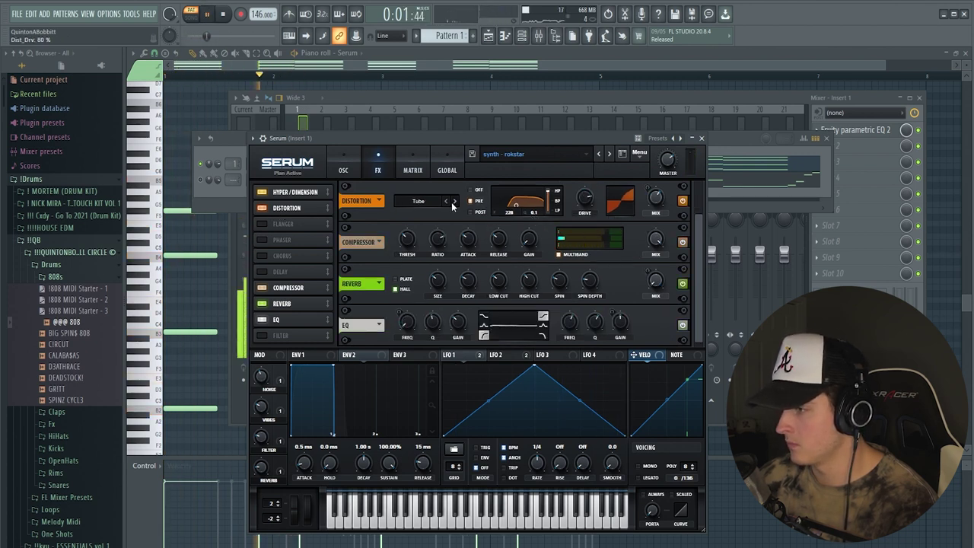
{"action": "left_click", "coordinate": [454, 203]}
{"action": "left_click", "coordinate": [454, 202]}
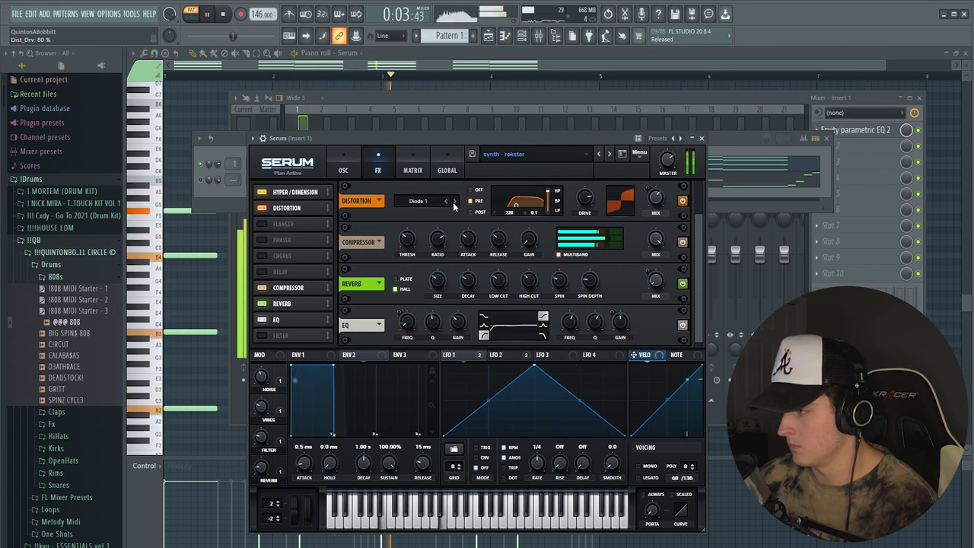
{"action": "left_click", "coordinate": [702, 138]}
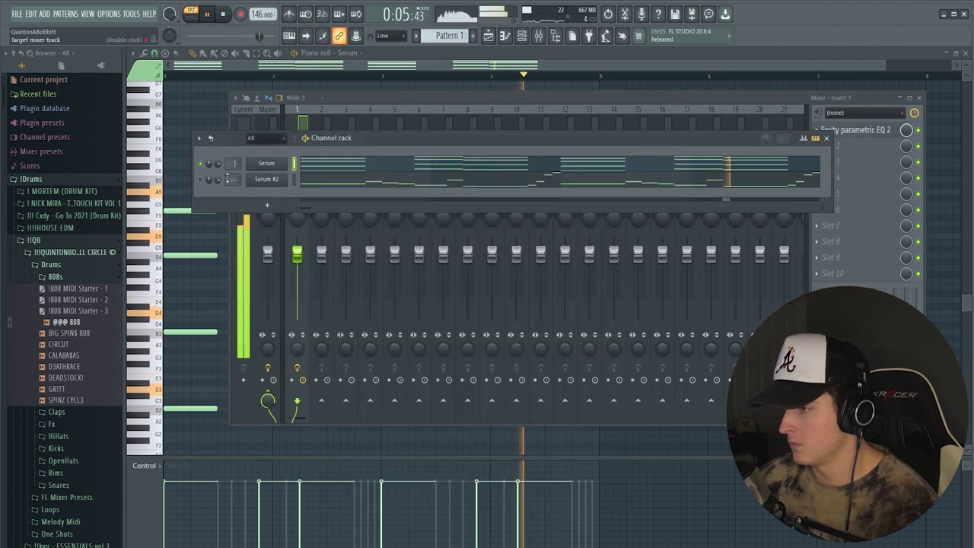
Unmute the Serum #2 channel, set its volume to about 85% during playback, and assign it to mixer track 2.
{"action": "left_click", "coordinate": [201, 179]}
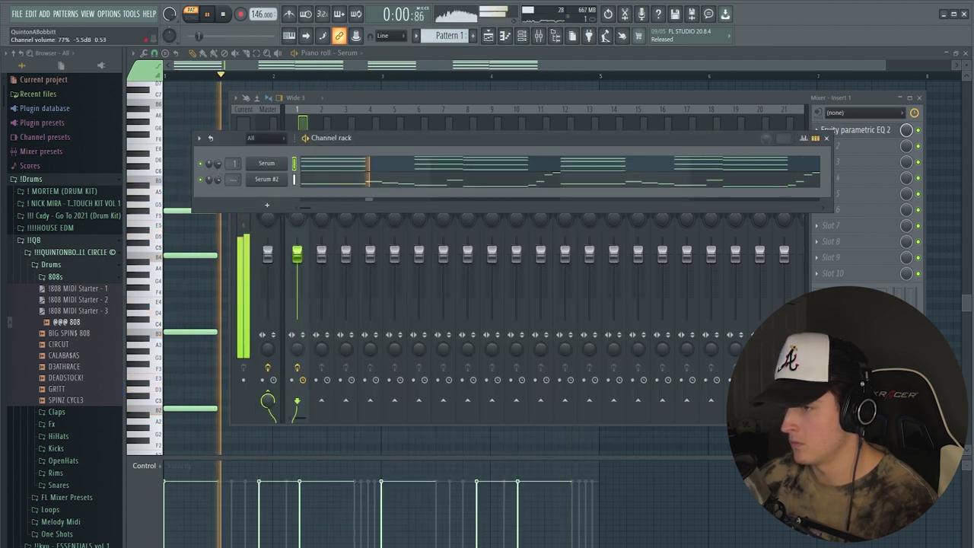
{"action": "left_click_drag", "start_coordinate": [219, 168], "coordinate": [218, 172]}
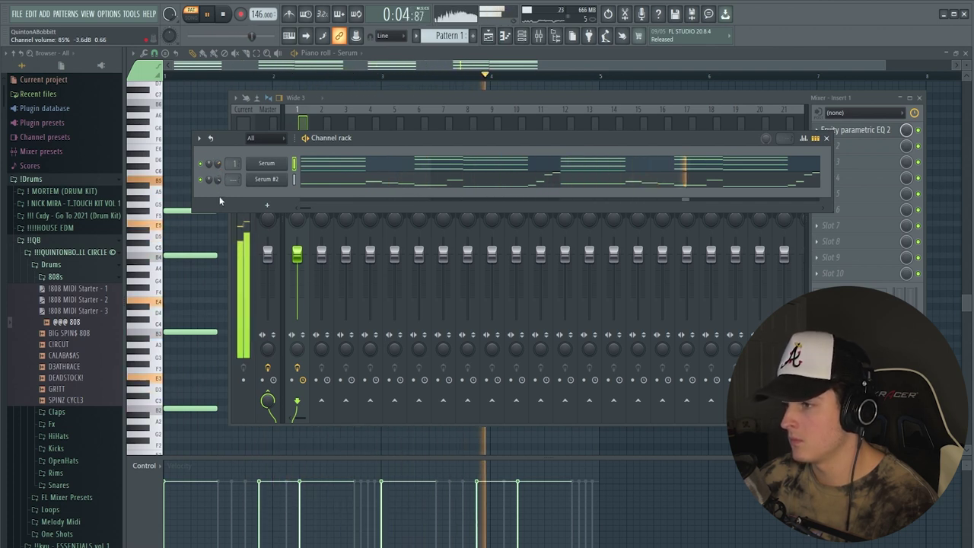
{"action": "key", "text": "space"}
{"action": "key", "text": "space"}
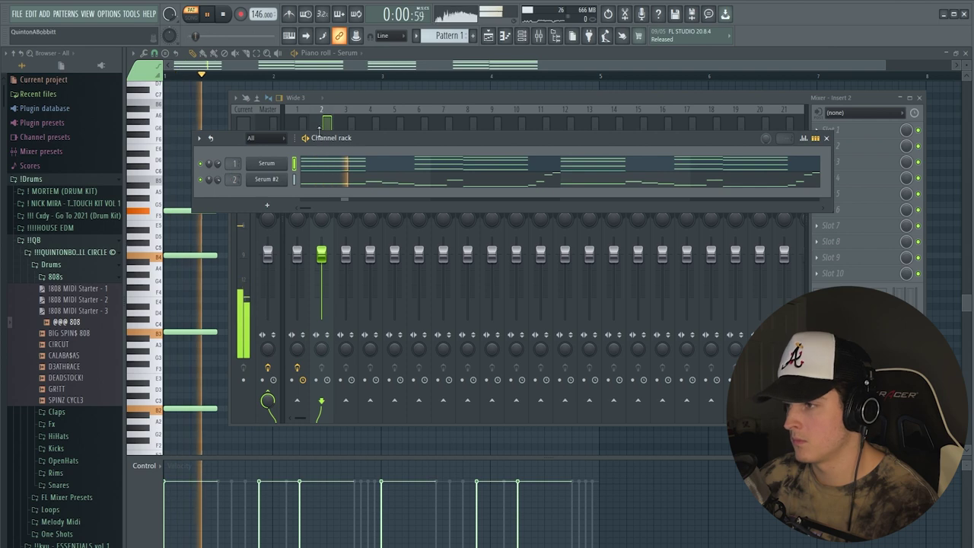
{"action": "key", "text": "space"}
Add a third Serum channel and load a pluck preset from the CYBER bank.
{"action": "left_click", "coordinate": [268, 206]}
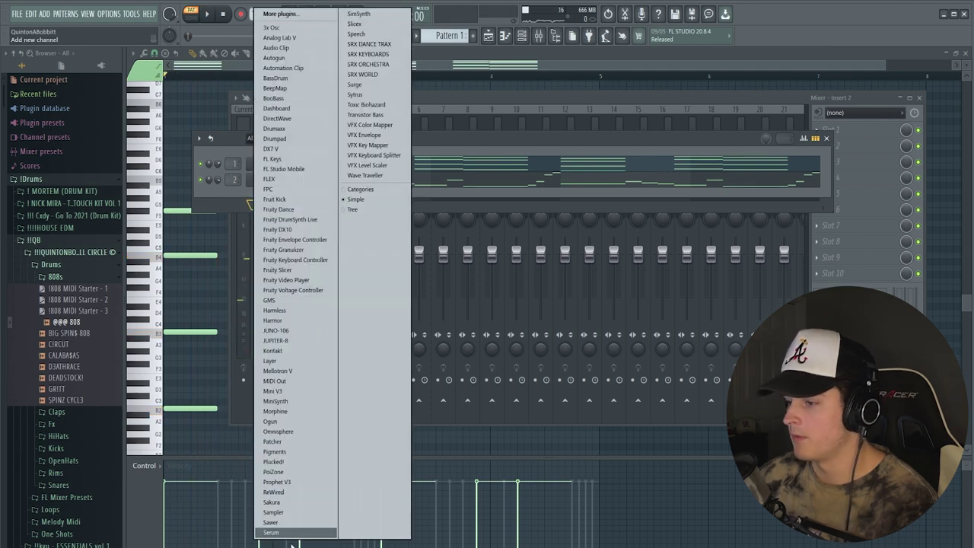
{"action": "left_click", "coordinate": [286, 533]}
{"action": "left_click", "coordinate": [466, 131]}
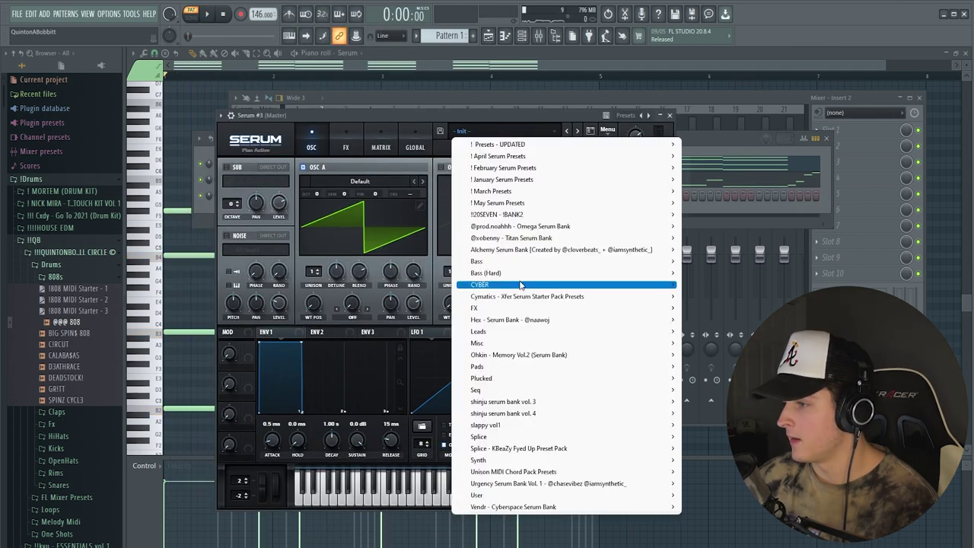
{"action": "mouse_move", "coordinate": [647, 284]}
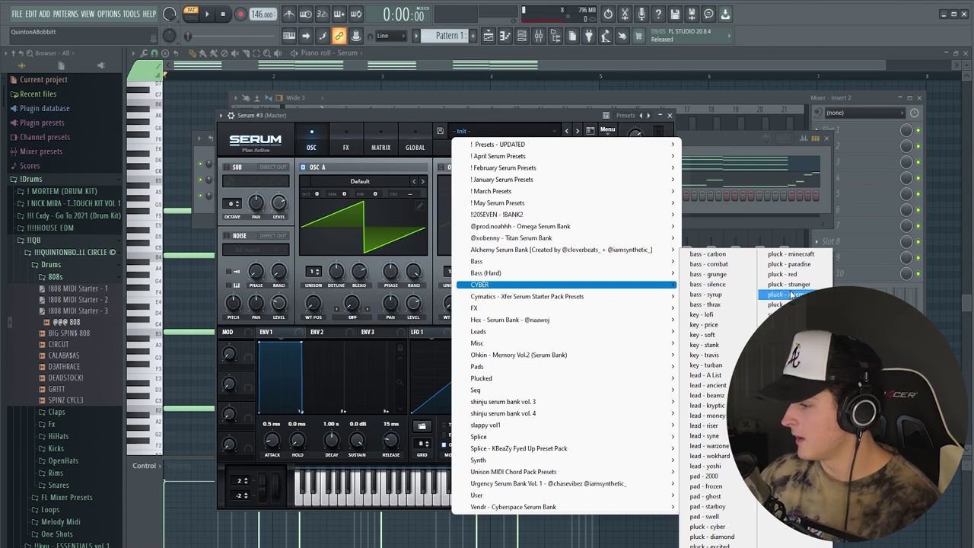
{"action": "left_click", "coordinate": [735, 527]}
Place a short F#5 note on beat 2 of bar 1 for Serum #3 and set that channel's volume to about 85%.
{"action": "key", "text": "space"}
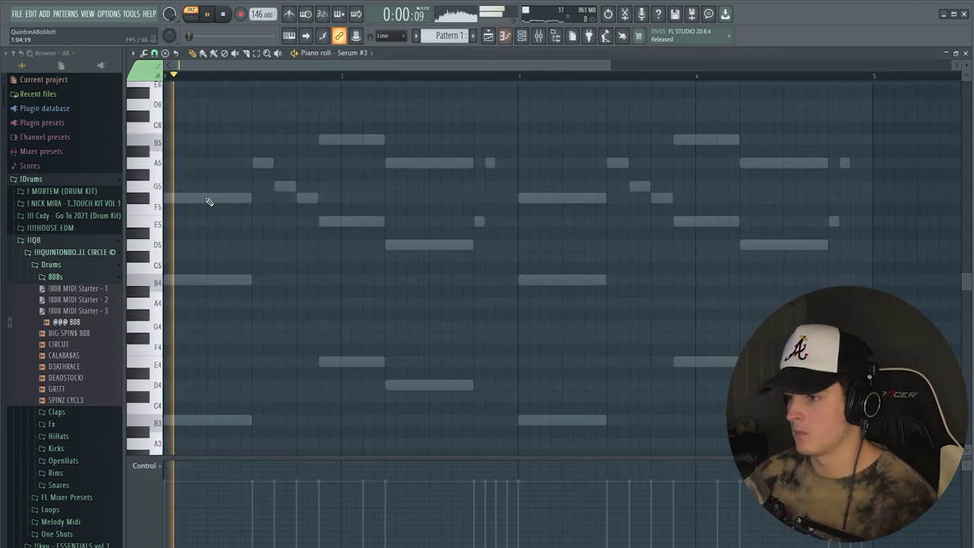
{"action": "left_click", "coordinate": [210, 200]}
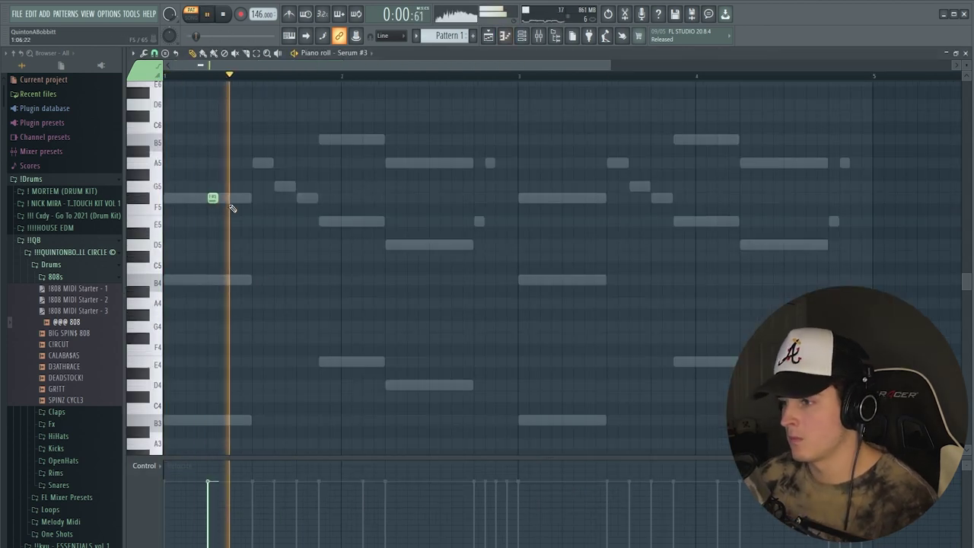
{"action": "key", "text": "space"}
{"action": "key", "text": "space"}
{"action": "left_click", "coordinate": [522, 35]}
{"action": "key", "text": "space"}
{"action": "key", "text": "space"}
{"action": "left_click_drag", "start_coordinate": [235, 195], "coordinate": [235, 207]}
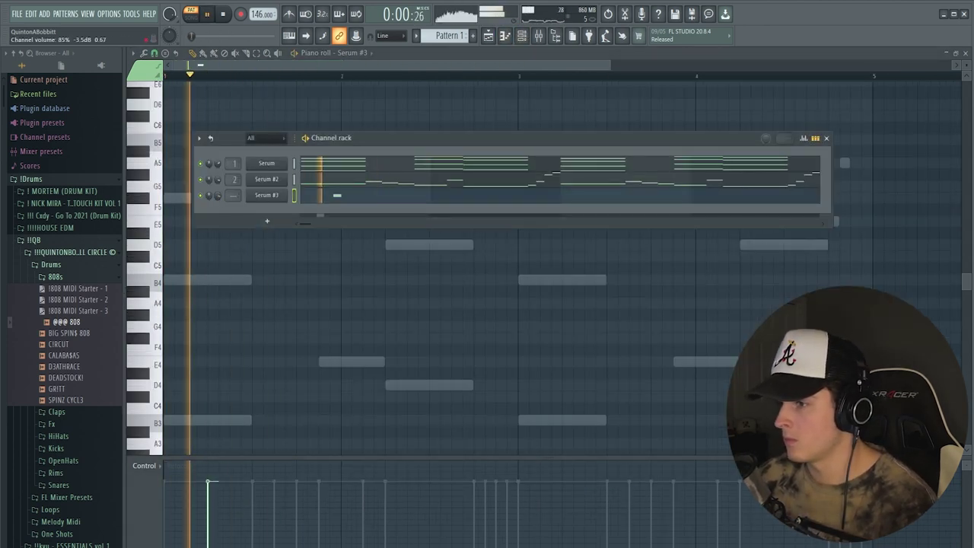
{"action": "right_click", "coordinate": [264, 291]}
{"action": "left_click", "coordinate": [257, 163]}
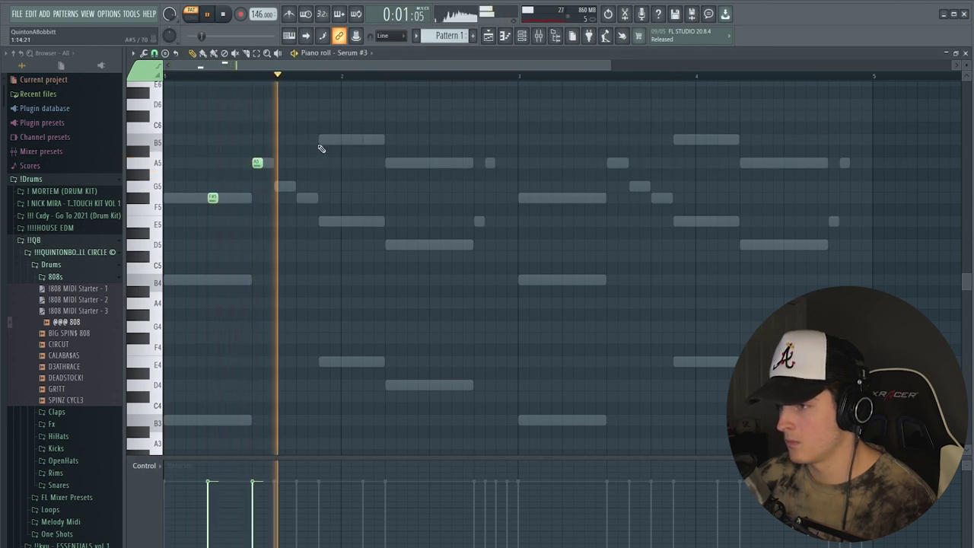
{"action": "left_click", "coordinate": [324, 139]}
{"action": "key", "text": "ctrl+z"}
{"action": "key", "text": "ctrl+z"}
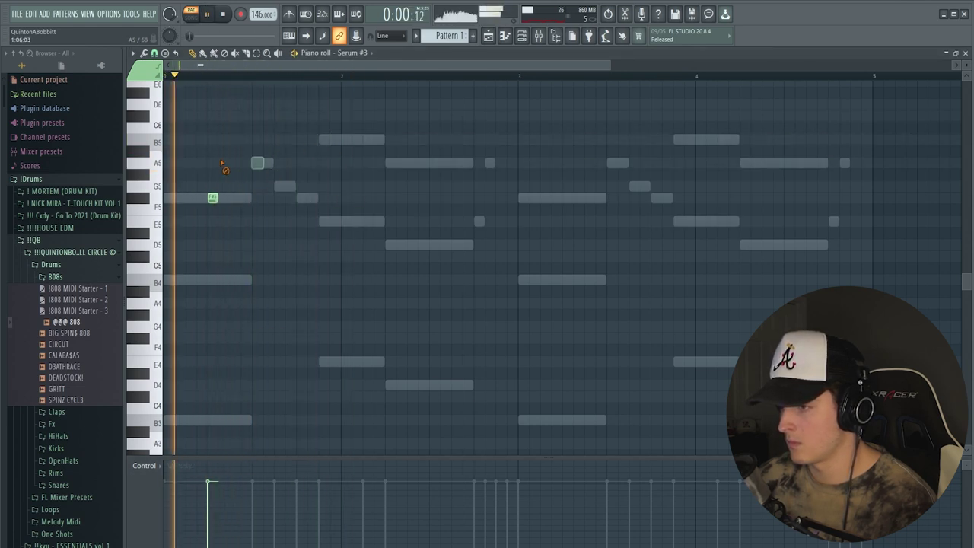
Add a short F#5 note on beat 4 of bar 1 and short D5 notes on beats 2 and 4 of bar 2.
{"action": "left_click", "coordinate": [301, 198]}
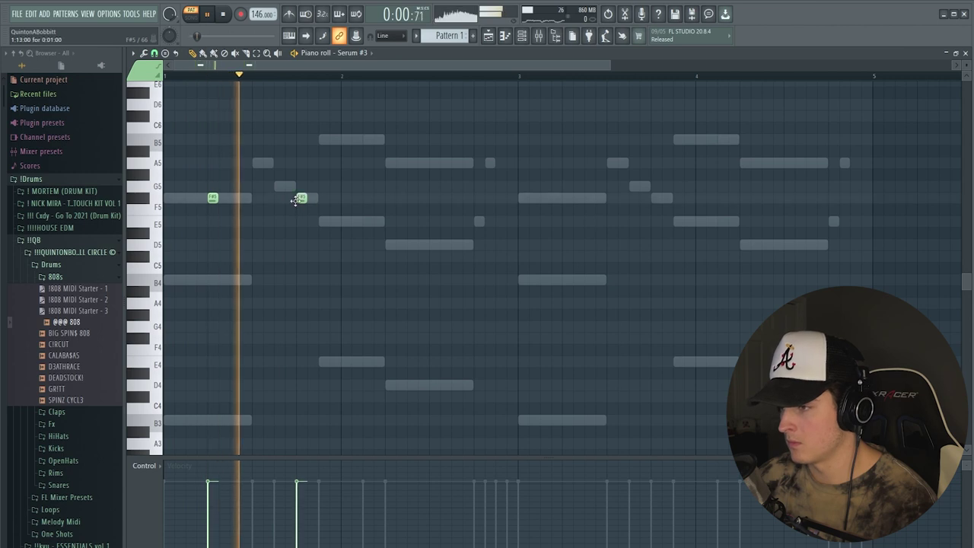
{"action": "left_click", "coordinate": [390, 245]}
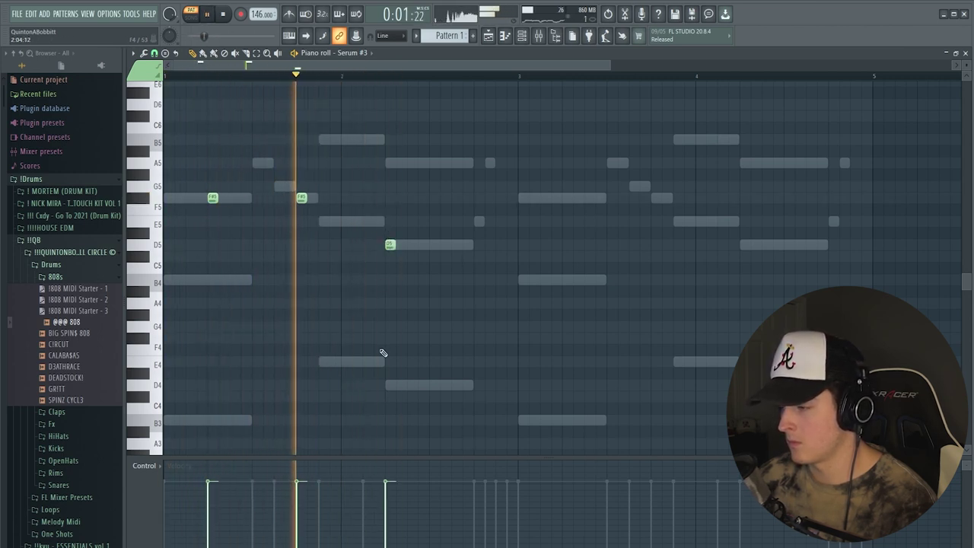
{"action": "left_click", "coordinate": [478, 245]}
{"action": "key", "text": "space"}
{"action": "key", "text": "space"}
Switch Serum #3 to the preset "pluck - cyber", play the pattern, and close the synth window.
{"action": "left_click", "coordinate": [523, 37]}
{"action": "key", "text": "space"}
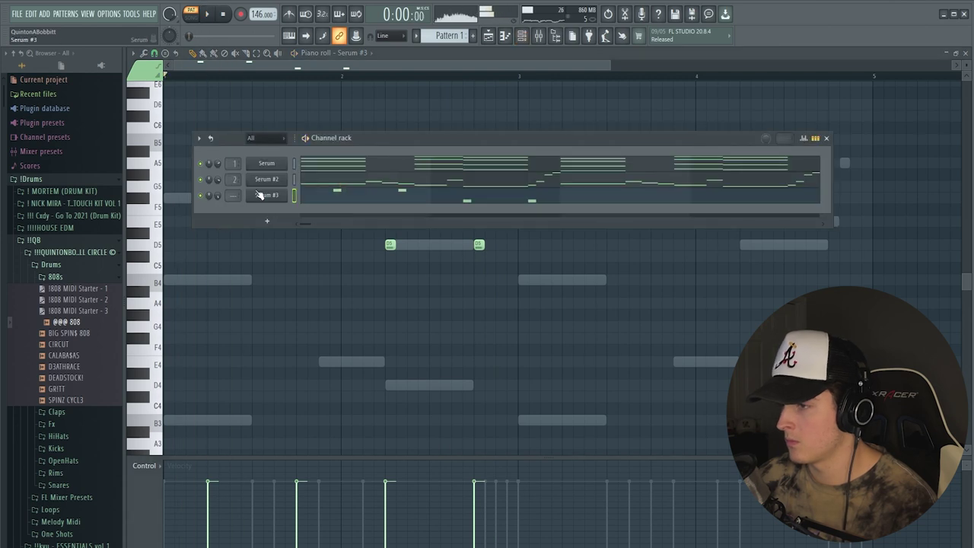
{"action": "left_click", "coordinate": [262, 196]}
{"action": "left_click", "coordinate": [567, 131]}
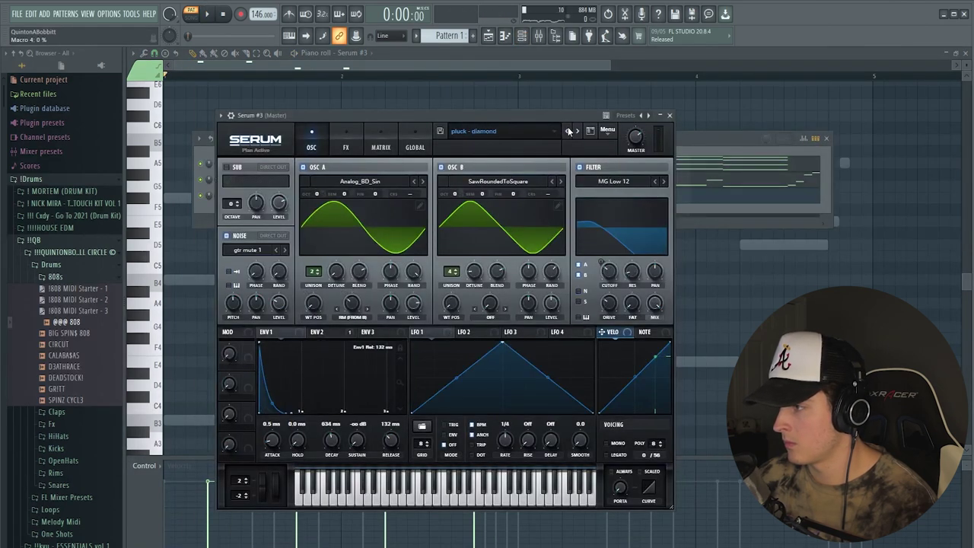
{"action": "left_click", "coordinate": [565, 132]}
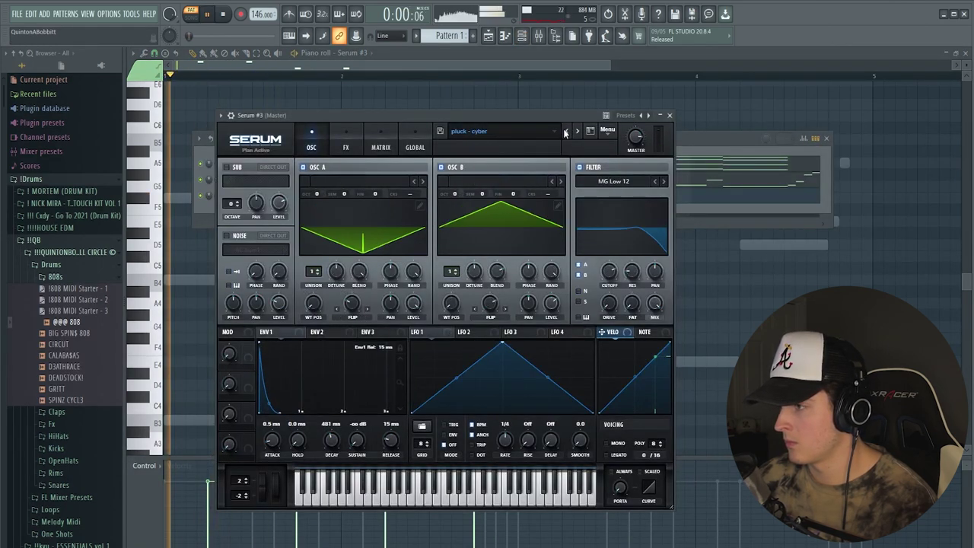
{"action": "key", "text": "space"}
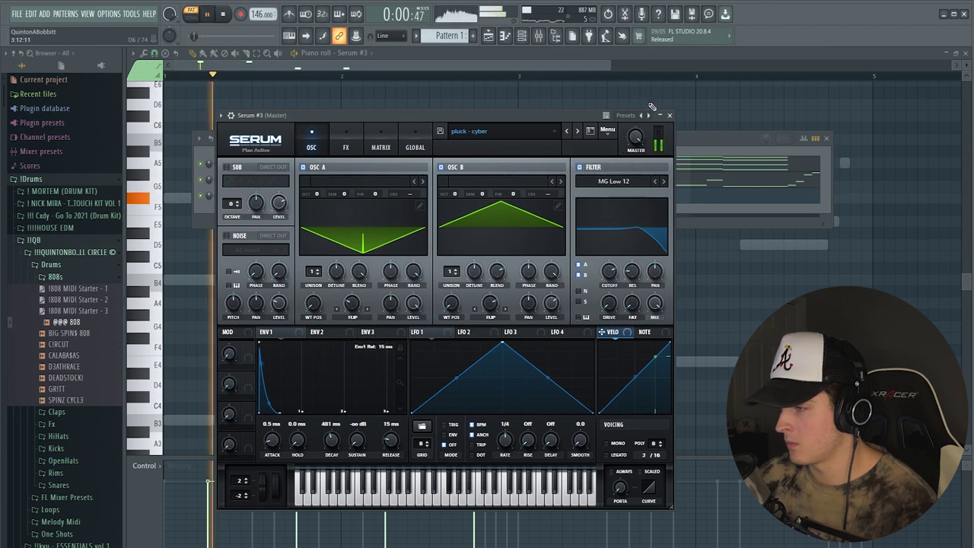
{"action": "left_click", "coordinate": [669, 116]}
{"action": "key", "text": "space"}
{"action": "key", "text": "space"}
Solo the Serum #3 channel and play its pluck notes in the piano roll.
{"action": "right_click", "coordinate": [210, 198]}
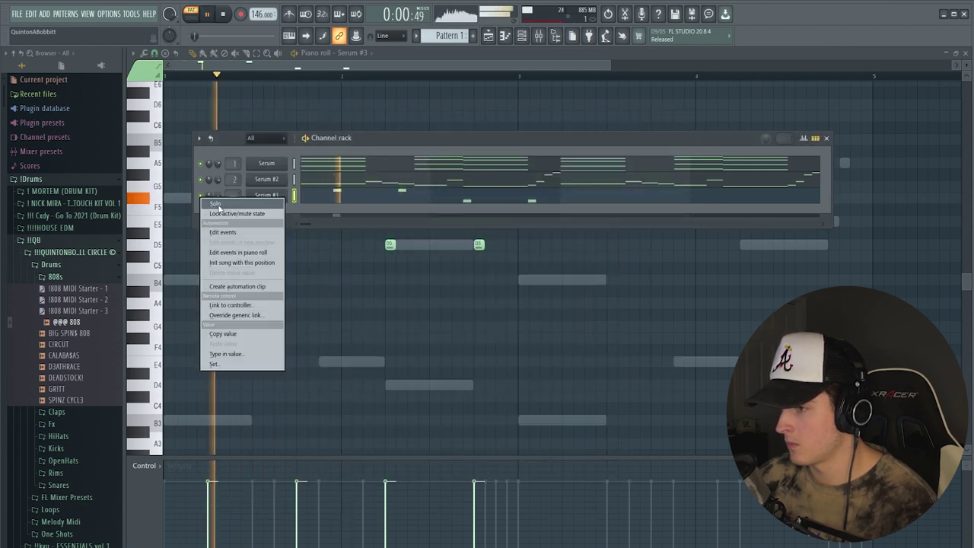
{"action": "left_click", "coordinate": [214, 203]}
{"action": "key", "text": "space"}
{"action": "key", "text": "space"}
{"action": "right_click", "coordinate": [239, 244]}
{"action": "key", "text": "space"}
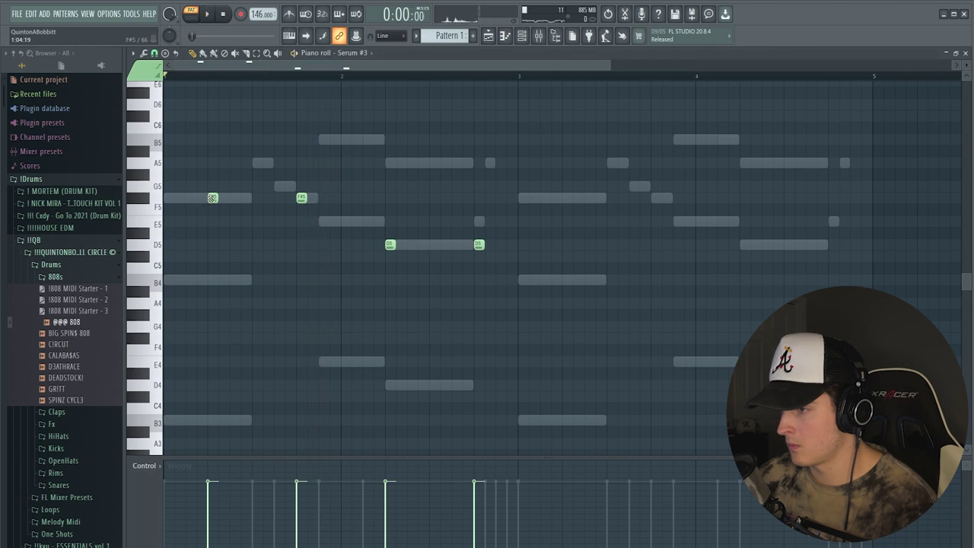
{"action": "key", "text": "space"}
Lengthen the two F#5 notes and the two D5 notes of the pluck to two steps each.
{"action": "left_click_drag", "start_coordinate": [218, 197], "coordinate": [229, 198]}
{"action": "left_click_drag", "start_coordinate": [307, 198], "coordinate": [317, 198]}
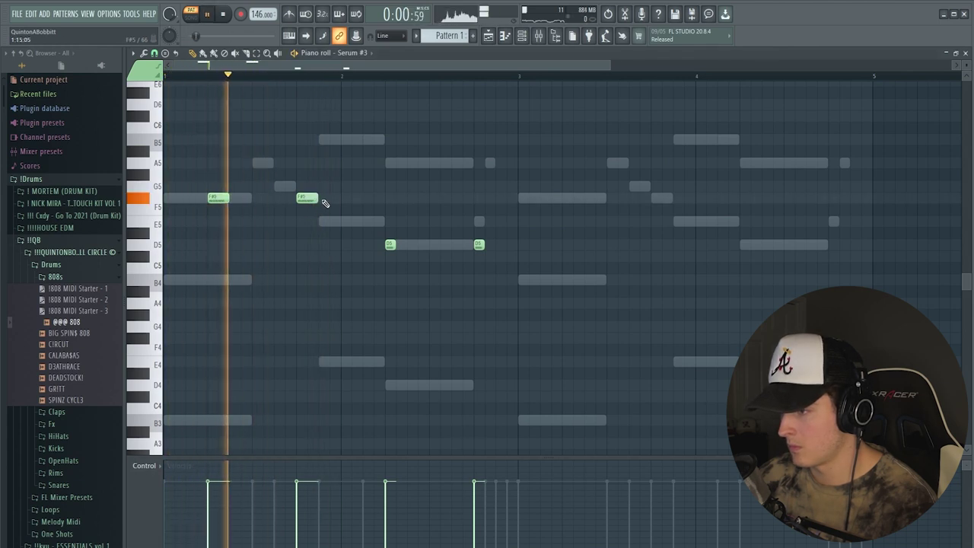
{"action": "left_click_drag", "start_coordinate": [395, 244], "coordinate": [407, 244]}
{"action": "left_click_drag", "start_coordinate": [484, 244], "coordinate": [495, 245]}
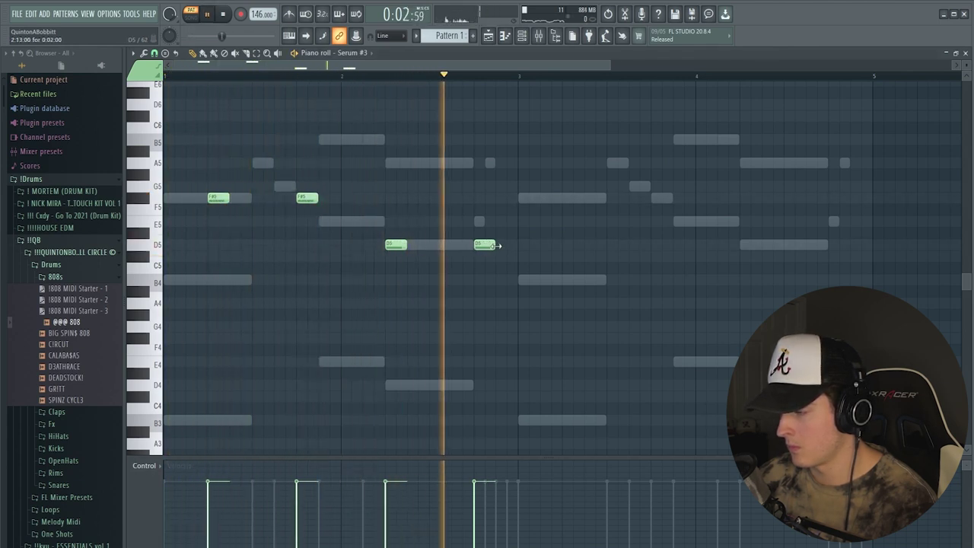
Duplicate the two-bar pluck pattern into bars 3 and 4 and assign Serum #3 to mixer track 3.
{"action": "left_click_drag", "start_coordinate": [465, 74], "coordinate": [166, 79]}
{"action": "key", "text": "ctrl+b"}
{"action": "left_click", "coordinate": [200, 76], "text": "ctrl"}
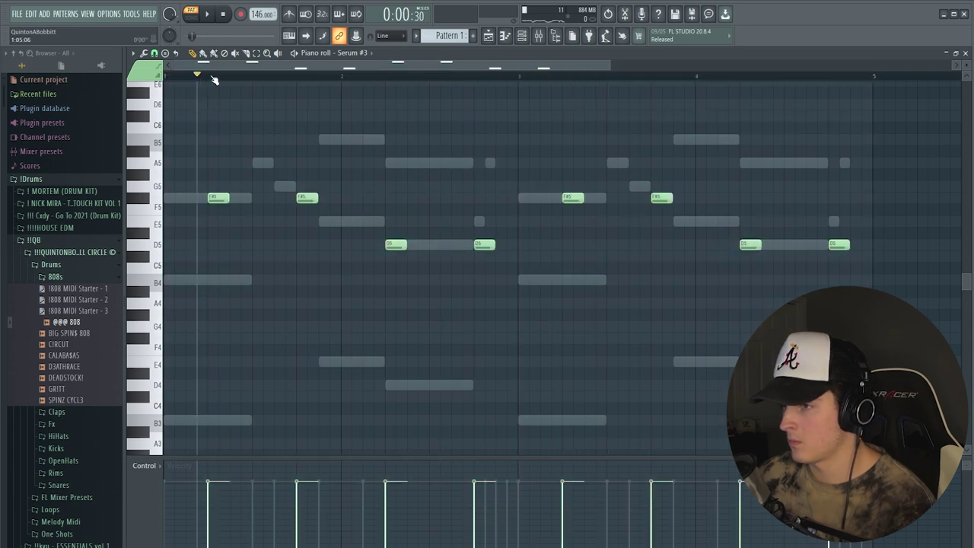
{"action": "key", "text": "F6"}
{"action": "key", "text": "space"}
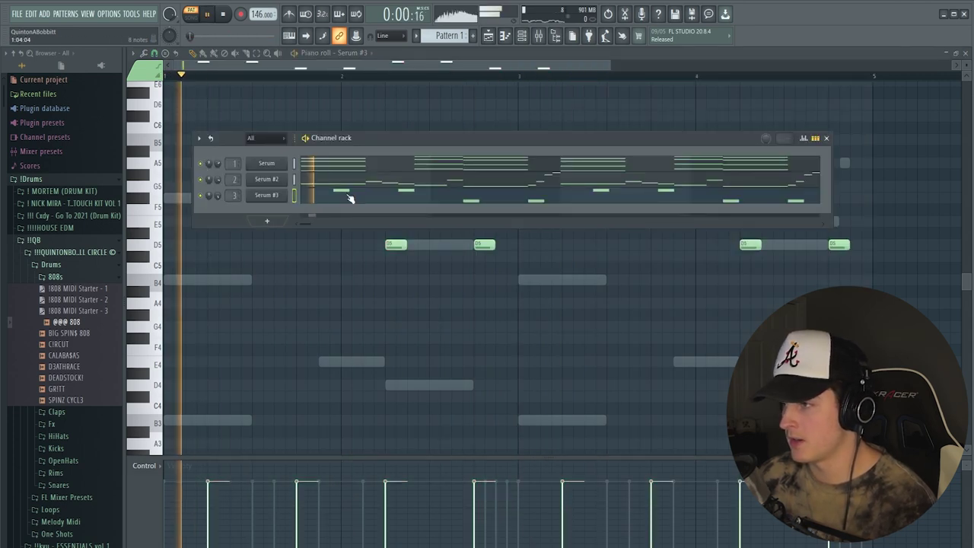
Add Fruity parametric EQ 2 to the first slot of mixer insert 3 and reshape its lowest band during playback.
{"action": "key", "text": "F9"}
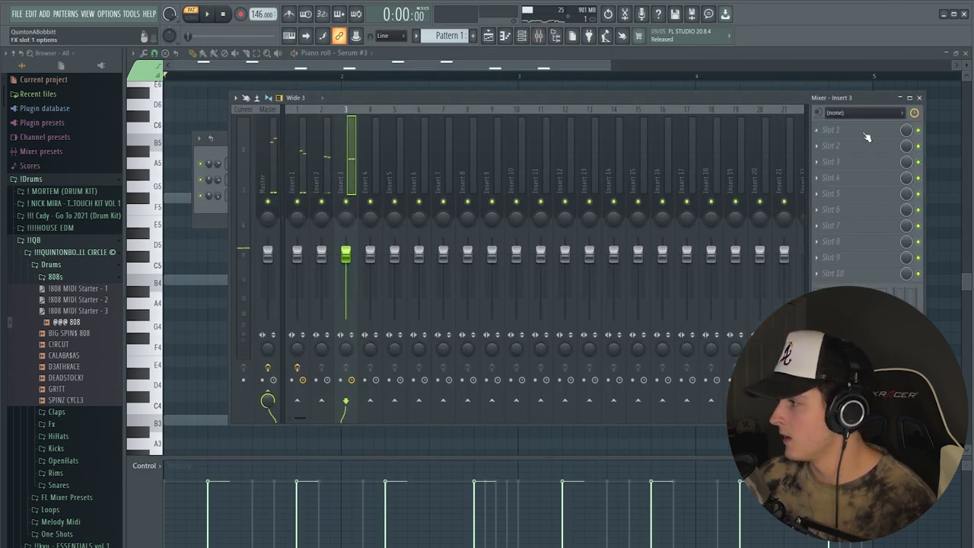
{"action": "left_click", "coordinate": [865, 132]}
{"action": "left_click", "coordinate": [955, 451]}
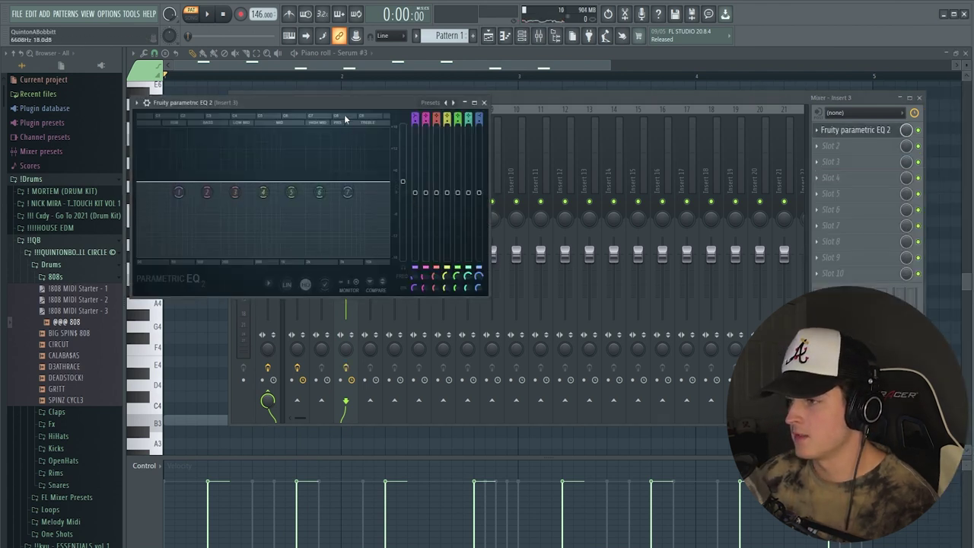
{"action": "left_click_drag", "start_coordinate": [336, 102], "coordinate": [432, 111]}
{"action": "key", "text": "space"}
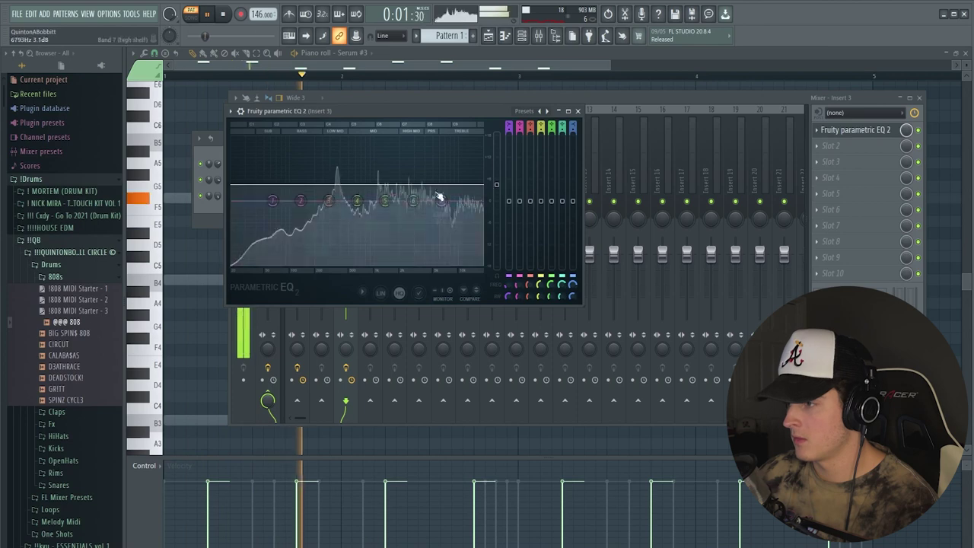
{"action": "left_click_drag", "start_coordinate": [275, 202], "coordinate": [298, 215]}
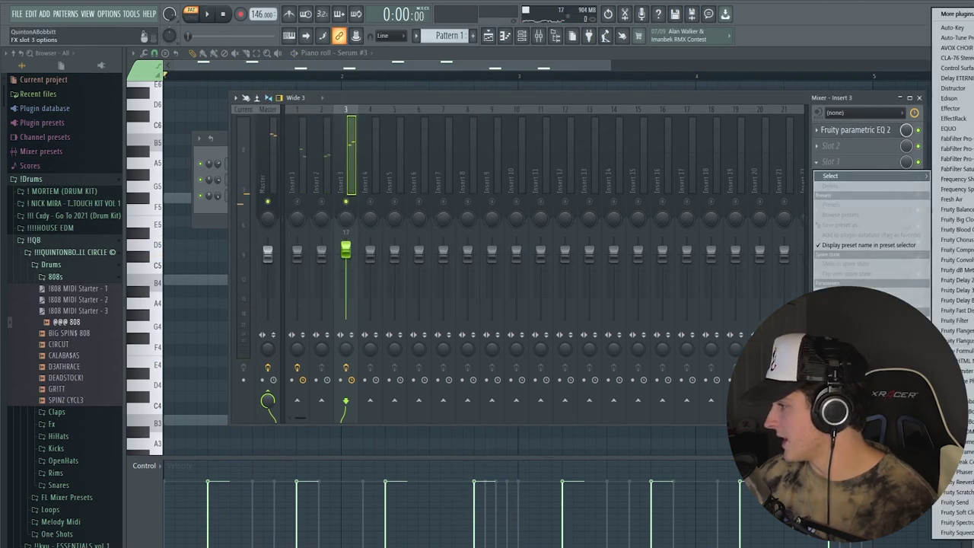
Load ValhallaVintageVerb in slot 3 of insert 3, setting its mix to 14.4% and raising the EQ low cut.
{"action": "left_click", "coordinate": [972, 365]}
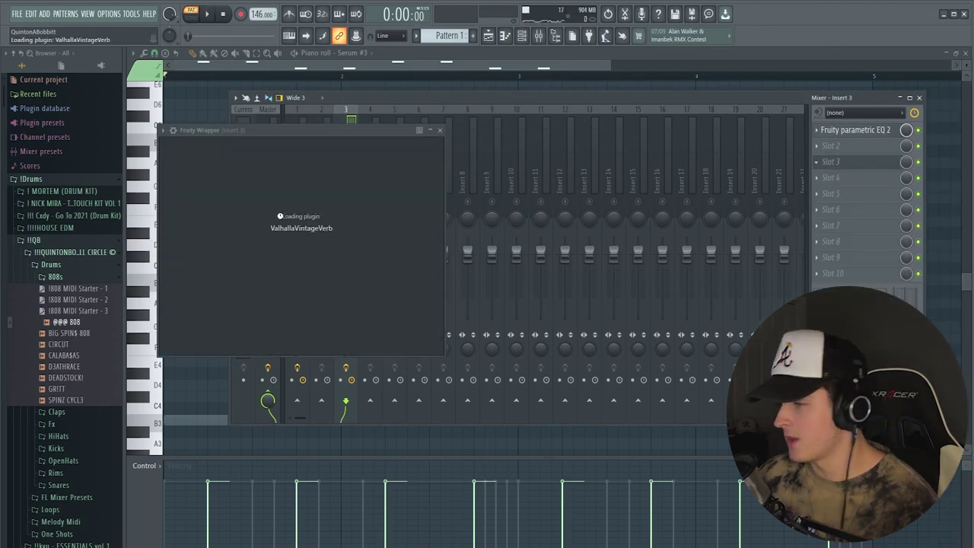
{"action": "left_click_drag", "start_coordinate": [280, 135], "coordinate": [366, 128]}
{"action": "left_click_drag", "start_coordinate": [333, 205], "coordinate": [276, 272]}
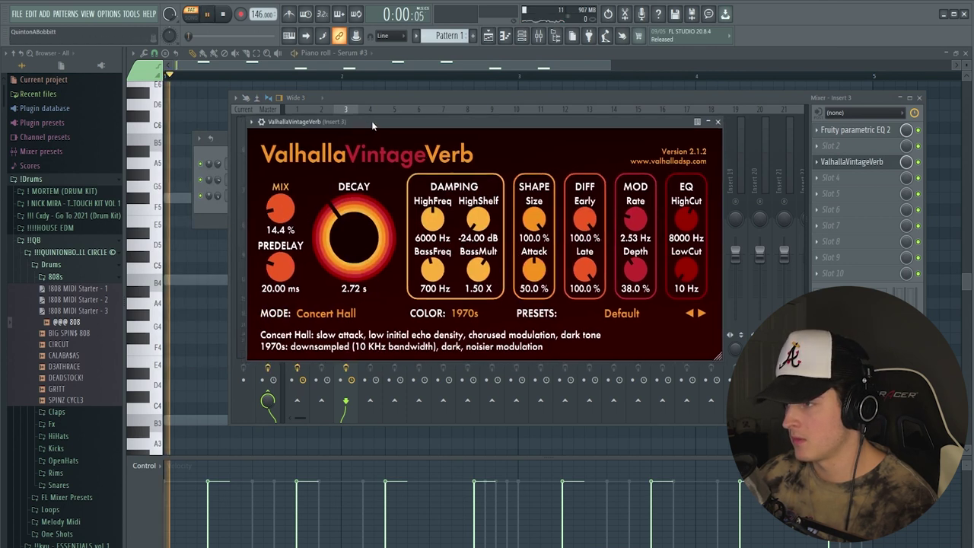
{"action": "key", "text": "space"}
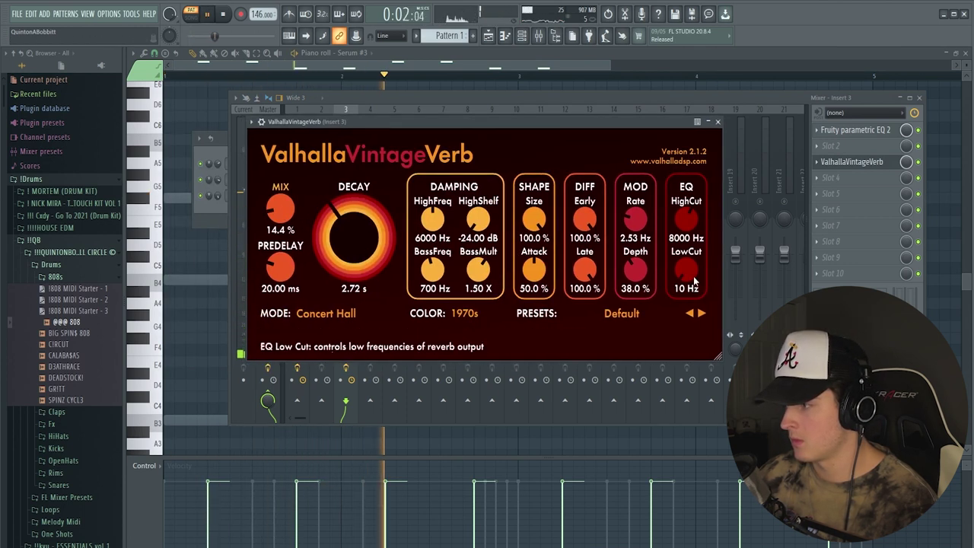
{"action": "left_click_drag", "start_coordinate": [685, 269], "coordinate": [685, 257]}
{"action": "key", "text": "space"}
Load Fruity Delay 3 in the fourth effect slot of mixer insert 3.
{"action": "left_click", "coordinate": [835, 181]}
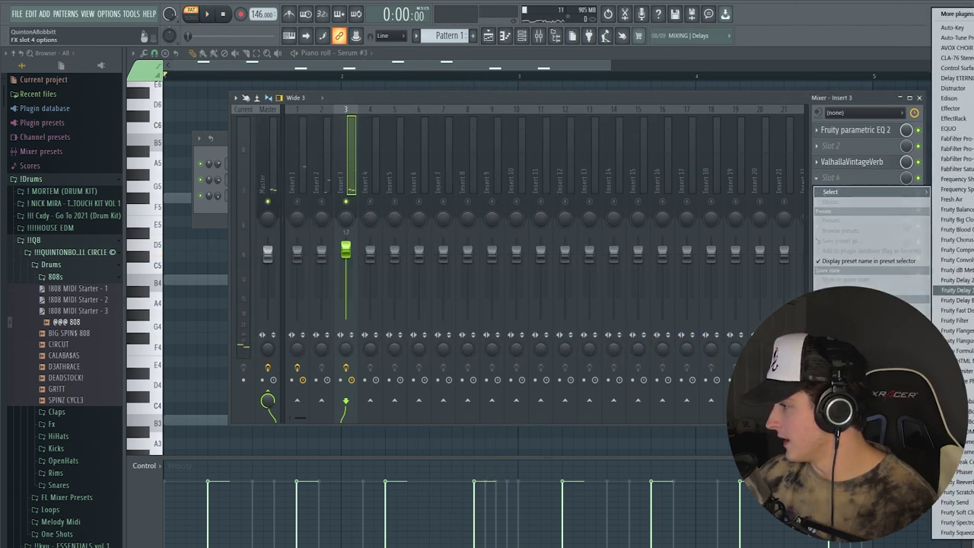
{"action": "left_click", "coordinate": [957, 290]}
{"action": "left_click_drag", "start_coordinate": [286, 136], "coordinate": [320, 134]}
Set the delay time to 1/8 and lower the delay's feedback level during playback.
{"action": "right_click", "coordinate": [244, 179]}
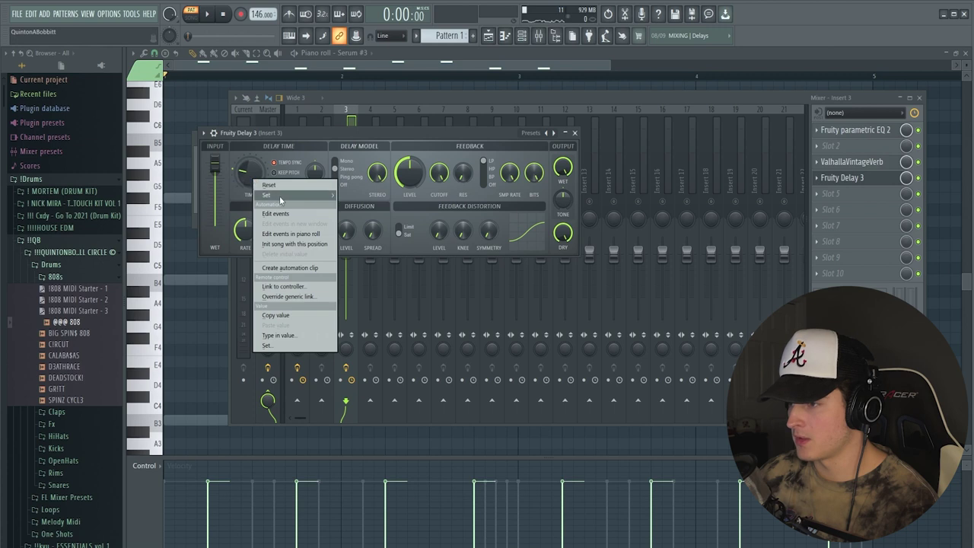
{"action": "mouse_move", "coordinate": [279, 195]}
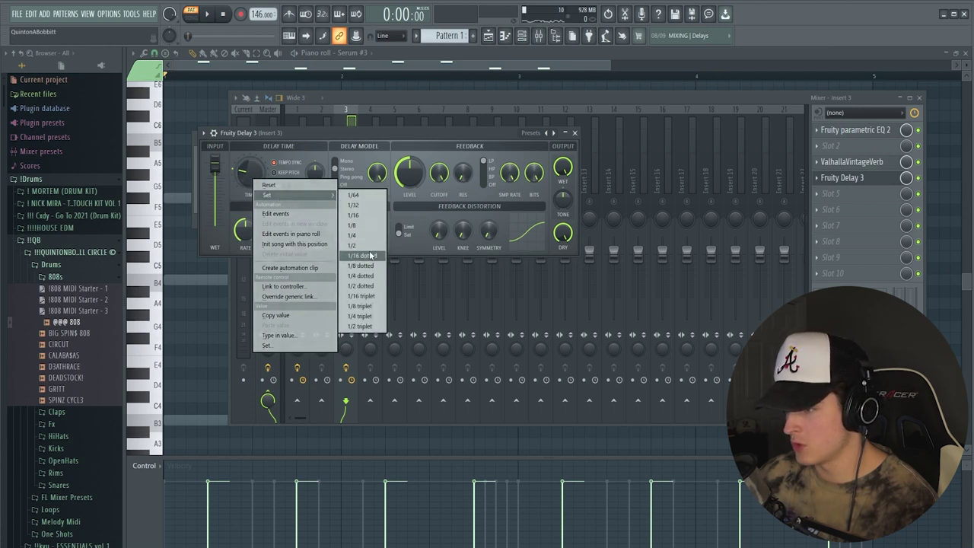
{"action": "left_click", "coordinate": [366, 226]}
{"action": "key", "text": "space"}
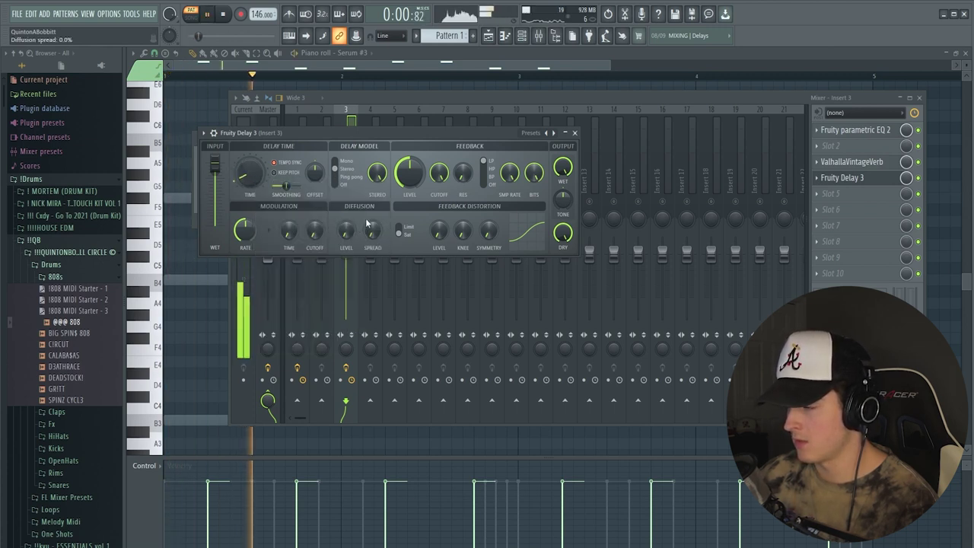
{"action": "key", "text": "space"}
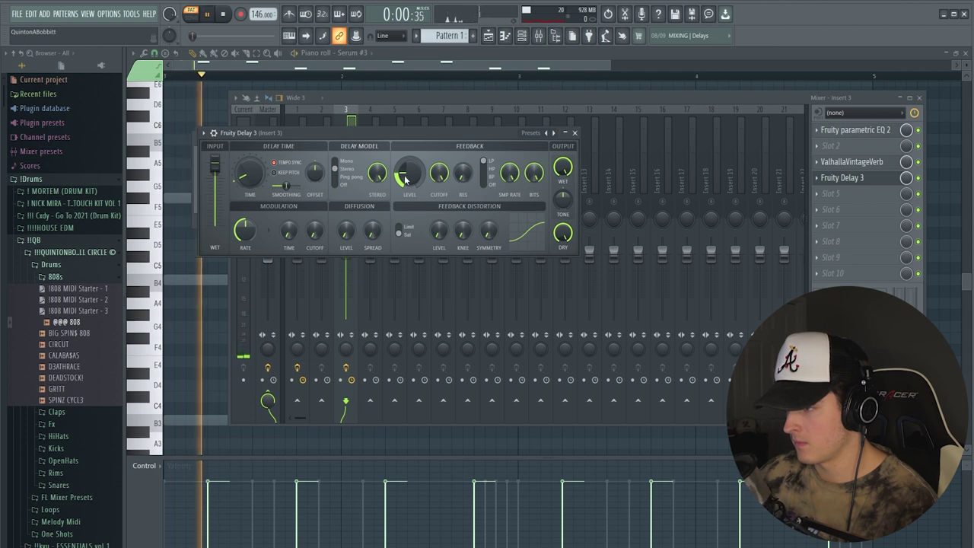
Audition the delay, close its window and set mixer insert 3's fader to about 0.7 dB.
{"action": "key", "text": "space"}
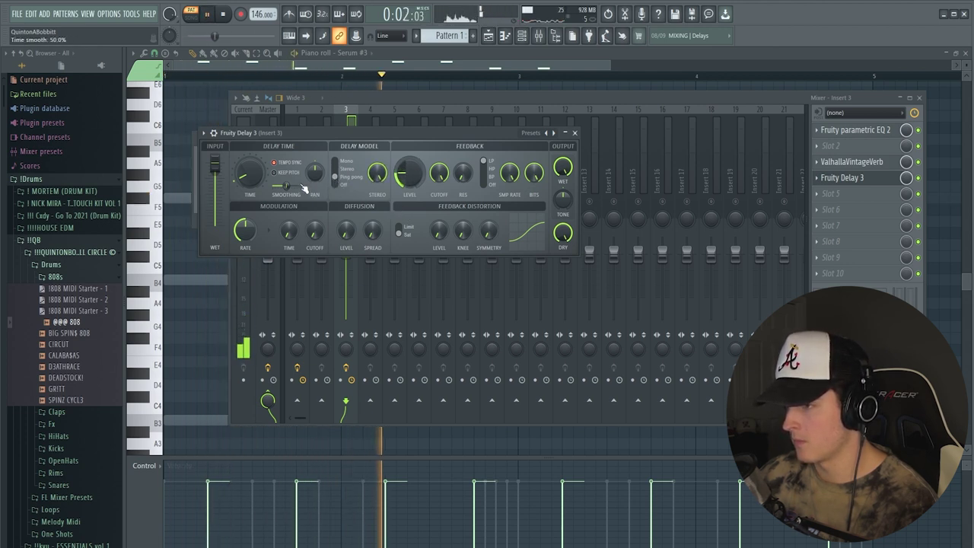
{"action": "key", "text": "space"}
{"action": "key", "text": "space"}
{"action": "key", "text": "Escape"}
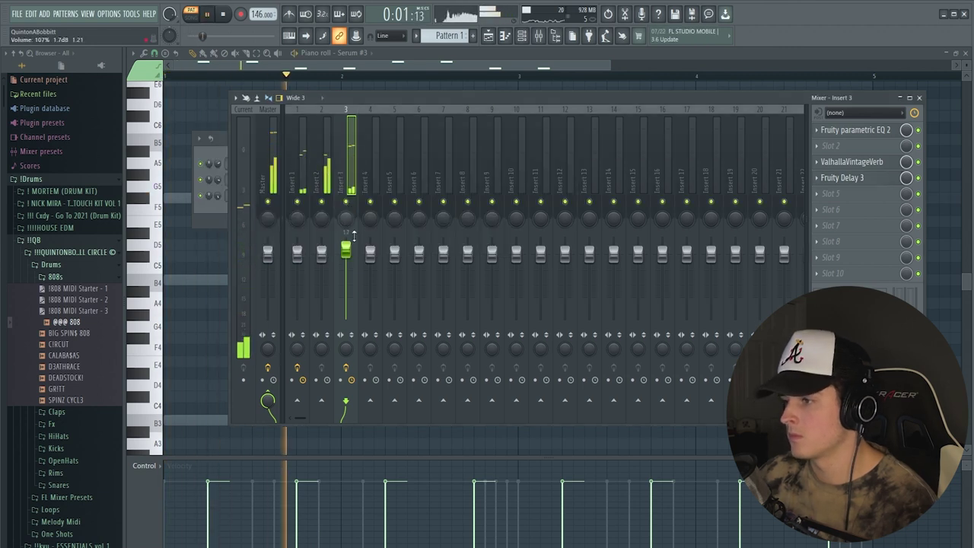
{"action": "left_click_drag", "start_coordinate": [352, 237], "coordinate": [352, 240]}
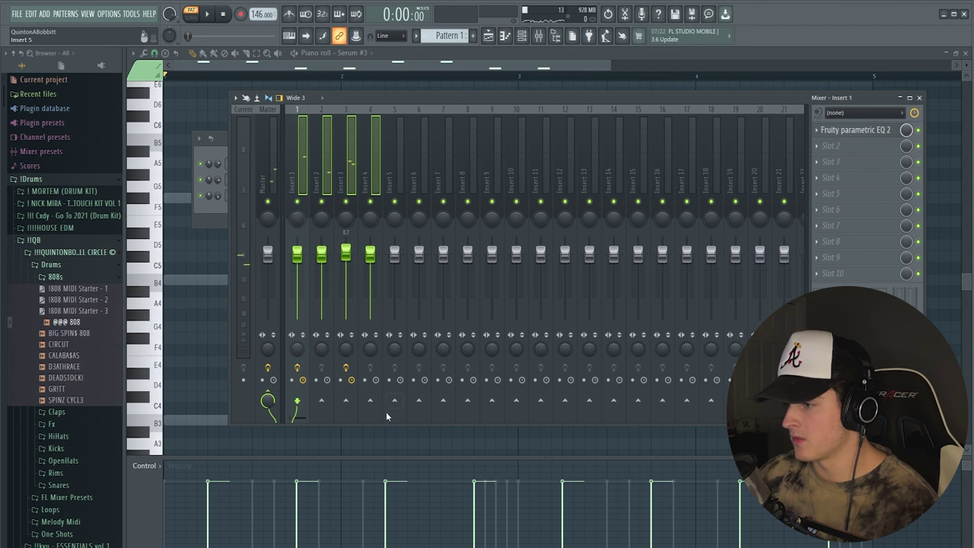
Route mixer inserts 1 through 4 only to insert 5 and select insert 5.
{"action": "right_click", "coordinate": [394, 402]}
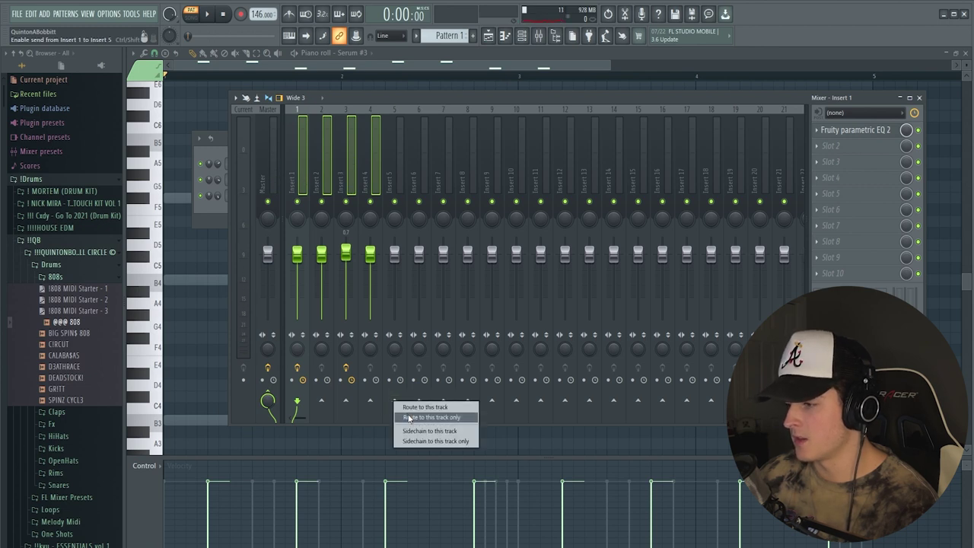
{"action": "left_click", "coordinate": [409, 418]}
{"action": "left_click", "coordinate": [396, 168]}
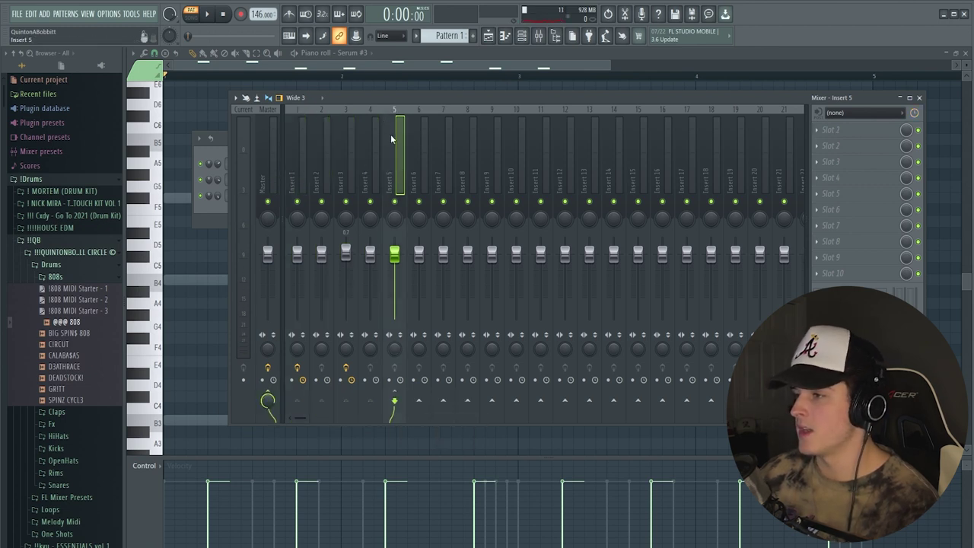
Load Fruity parametric EQ 2 in the first slot of insert 5 and move its high-pass band to about 149 Hz.
{"action": "left_click", "coordinate": [835, 129]}
{"action": "left_click", "coordinate": [955, 452]}
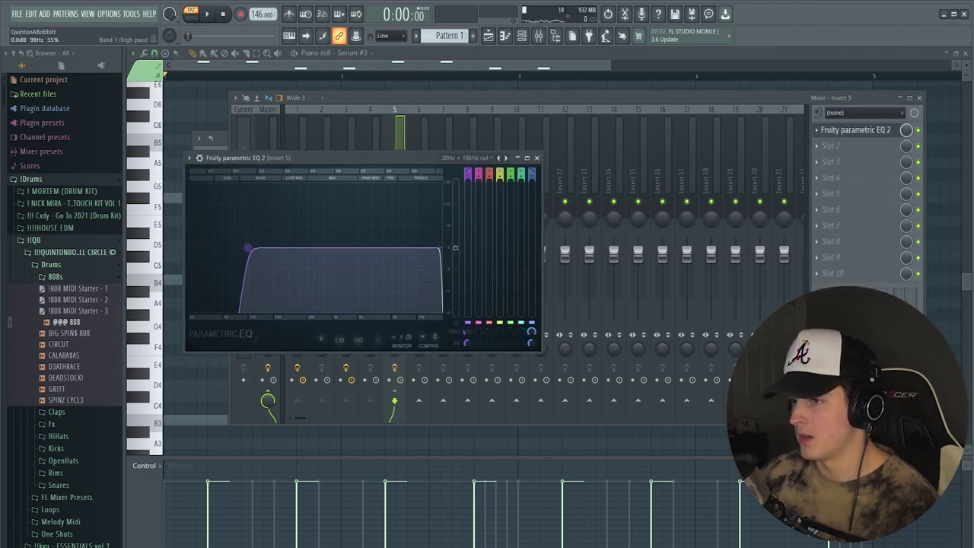
{"action": "key", "text": "space"}
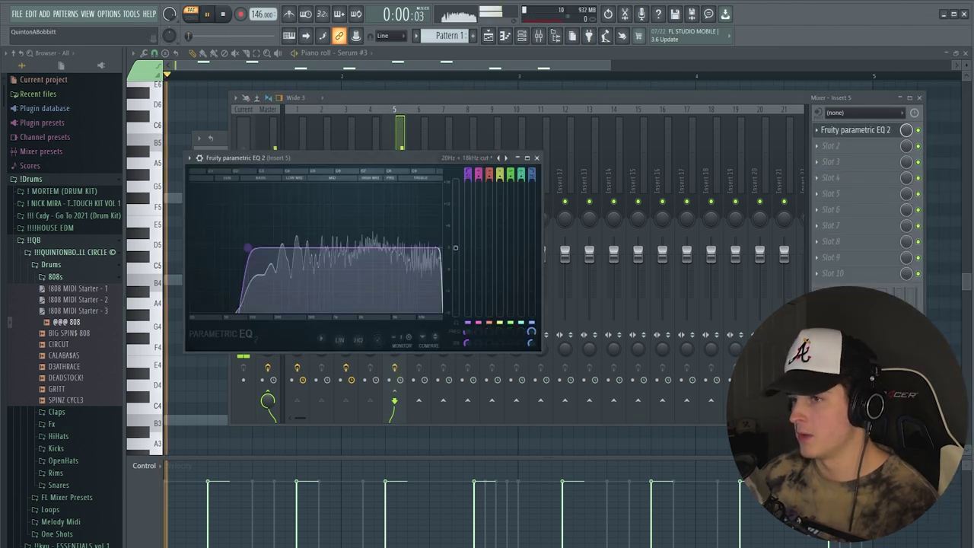
{"action": "left_click_drag", "start_coordinate": [248, 248], "coordinate": [267, 248]}
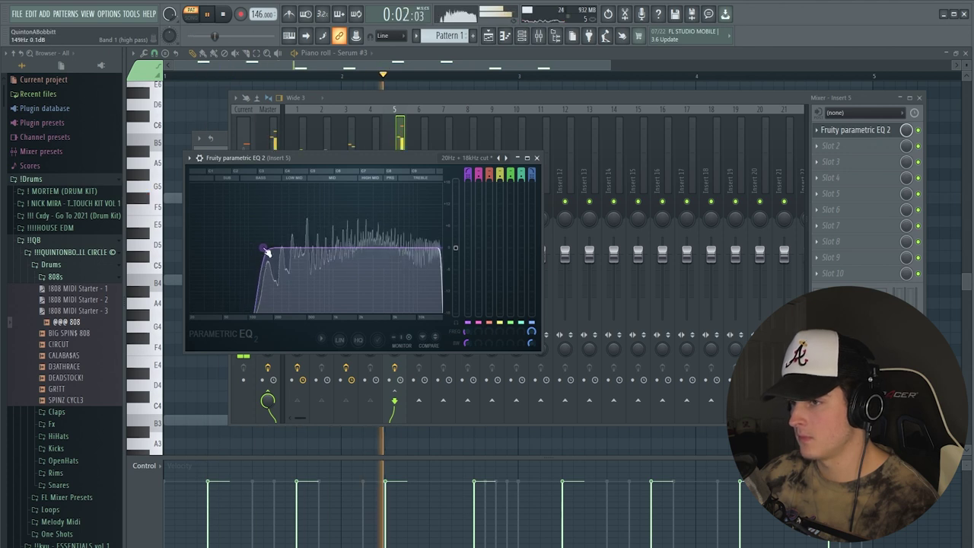
{"action": "left_click", "coordinate": [537, 159]}
{"action": "key", "text": "space"}
Load RC-20 Retro Color in slot 2 of insert 5 with the Vinyl 1 preset and adjust its noise and wobble during playback.
{"action": "left_click", "coordinate": [861, 146]}
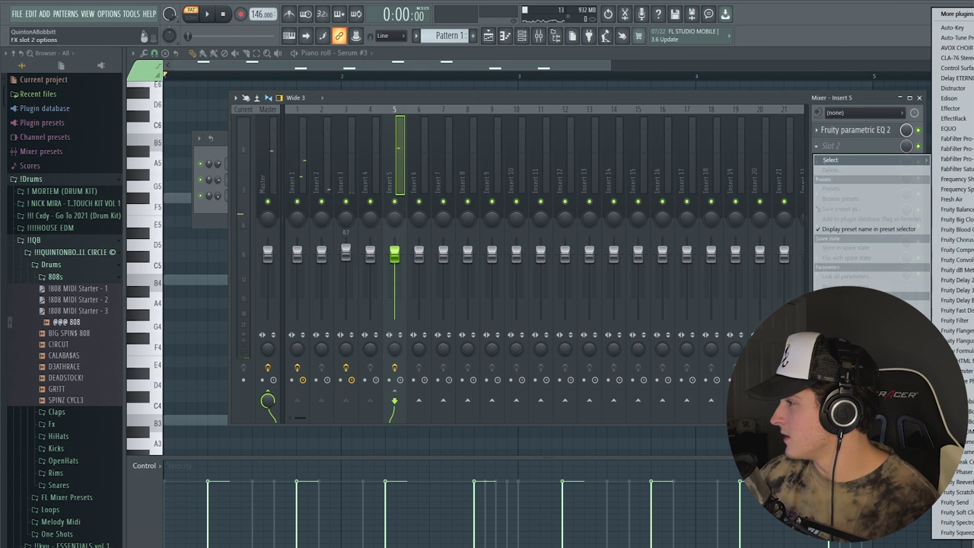
{"action": "key", "text": "space"}
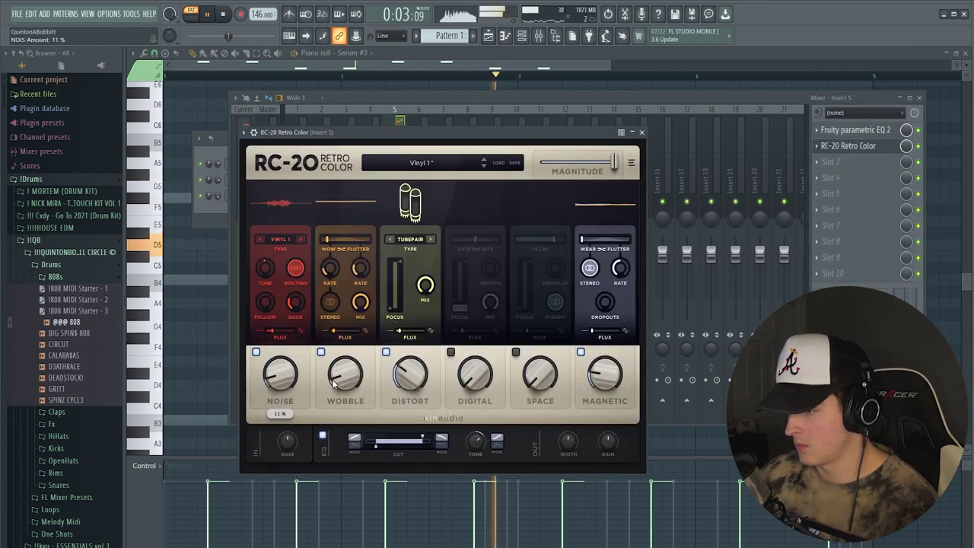
{"action": "left_click_drag", "start_coordinate": [337, 382], "coordinate": [339, 377]}
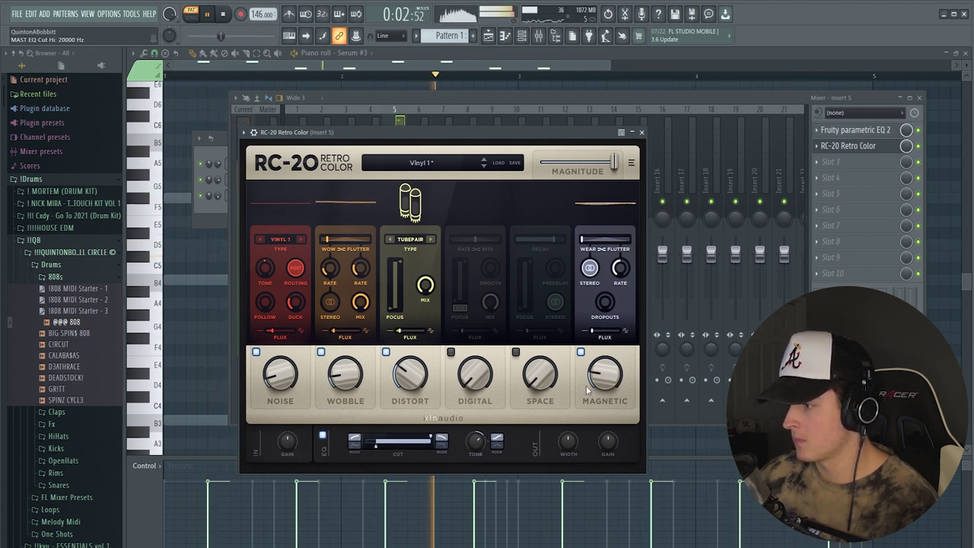
{"action": "key", "text": "space"}
Add another Serum channel, load bass - carbon from the CYBER bank and advance to the next preset.
{"action": "left_click", "coordinate": [525, 38]}
{"action": "left_click", "coordinate": [267, 221]}
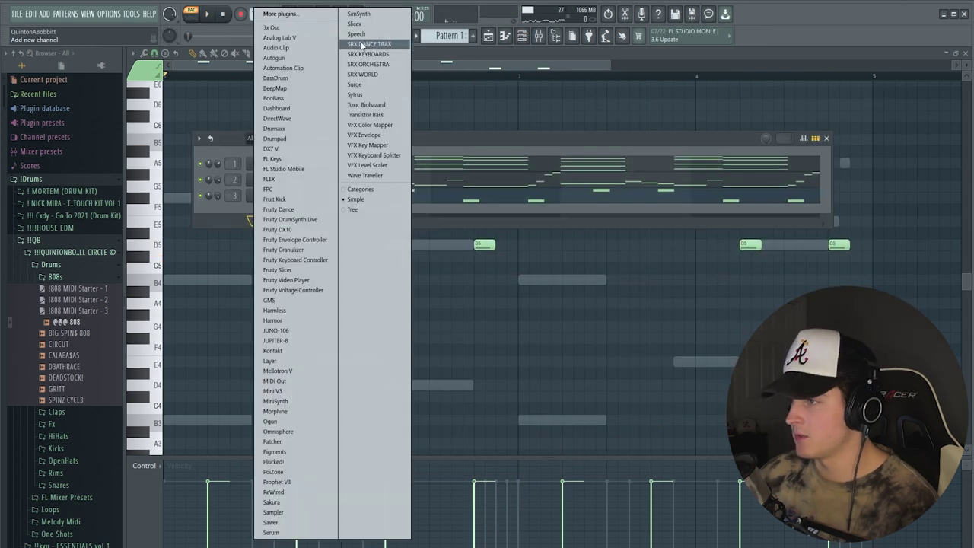
{"action": "left_click", "coordinate": [272, 531]}
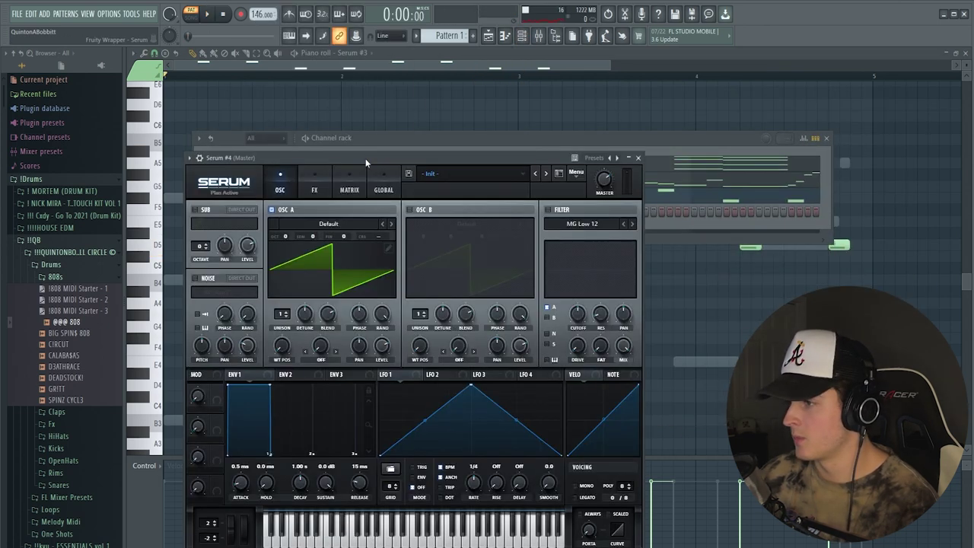
{"action": "left_click", "coordinate": [470, 146]}
{"action": "mouse_move", "coordinate": [487, 298]}
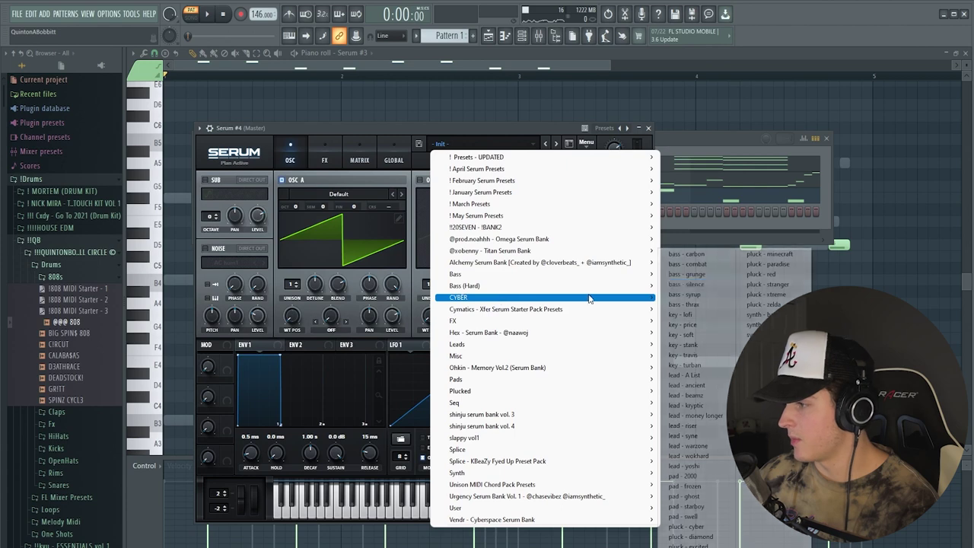
{"action": "left_click", "coordinate": [684, 256]}
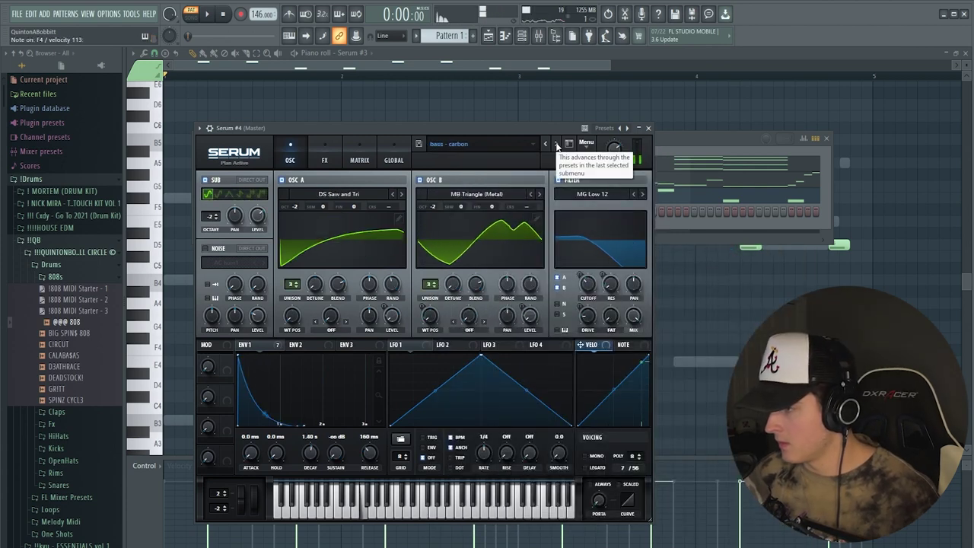
{"action": "left_click", "coordinate": [556, 146]}
{"action": "left_click", "coordinate": [647, 129]}
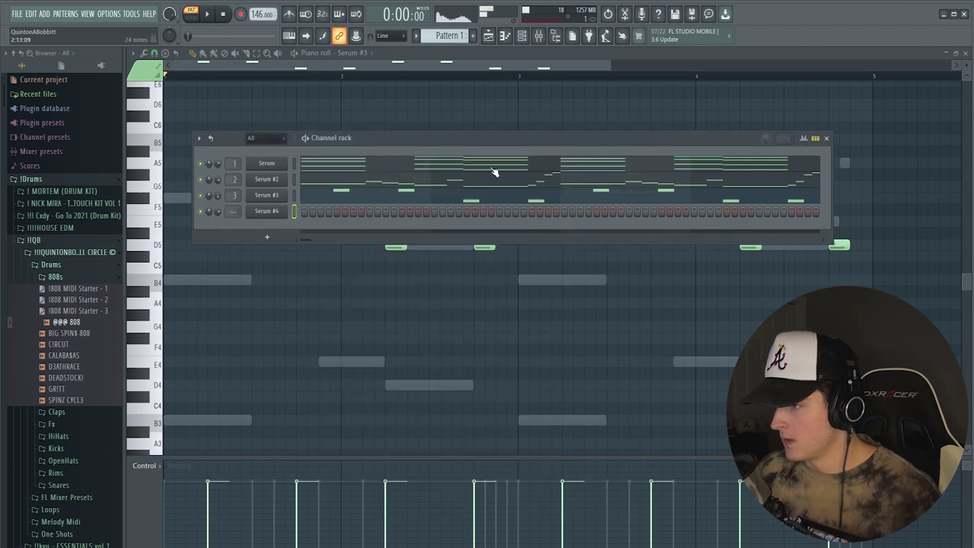
Give Serum #4 a B3, E4, D4 bassline repeated over bars 3 and 4, and route the channel to mixer insert 6.
{"action": "right_click", "coordinate": [266, 216]}
{"action": "left_click", "coordinate": [301, 214]}
{"action": "key", "text": "ctrl+b"}
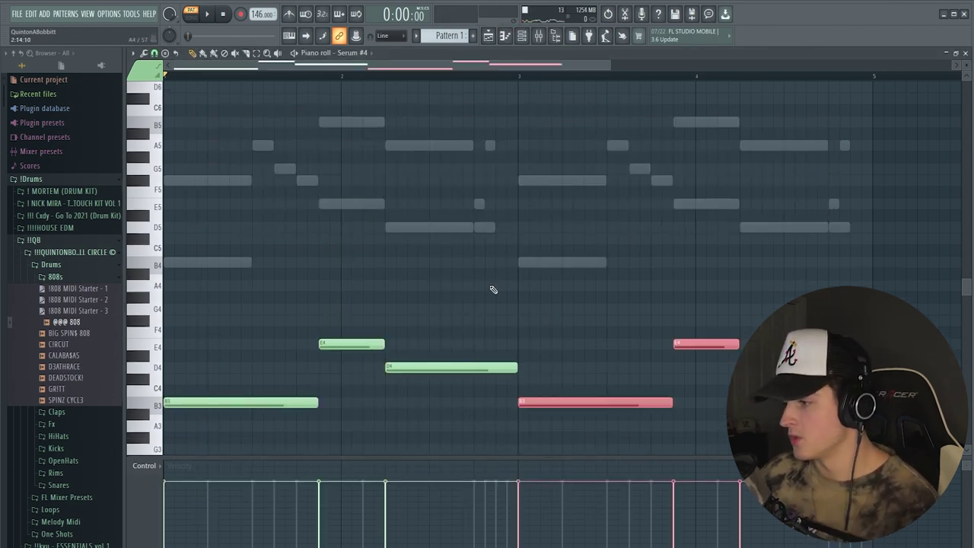
{"action": "key", "text": "ctrl+d"}
{"action": "key", "text": "space"}
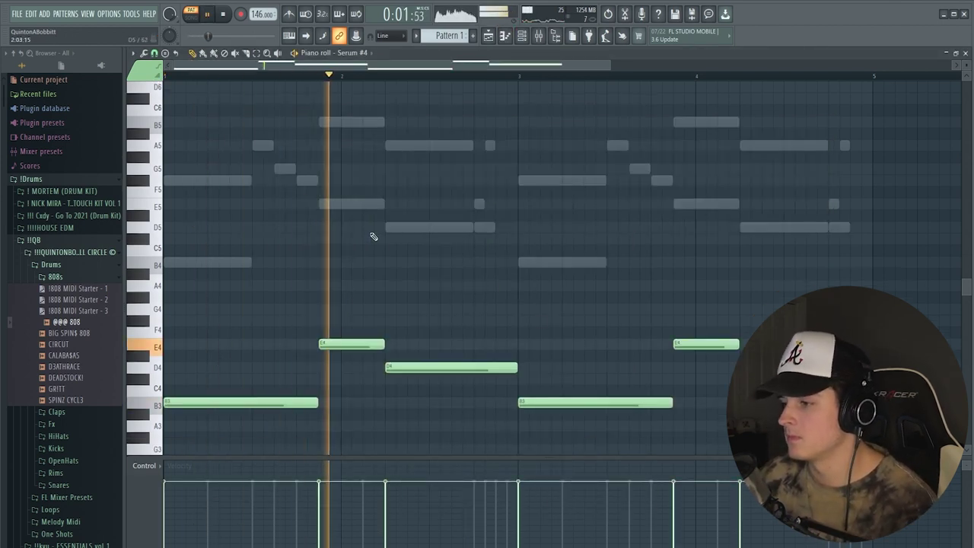
{"action": "key", "text": "F6"}
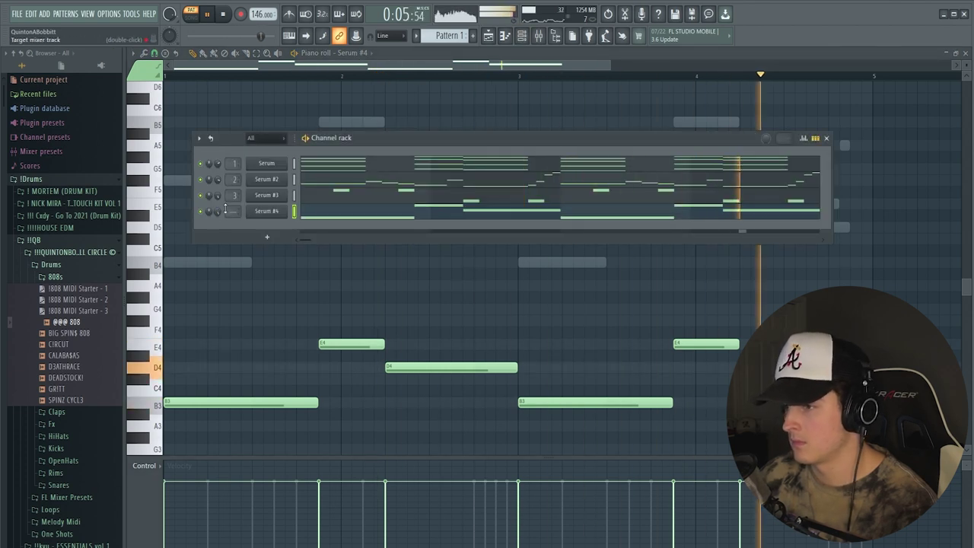
{"action": "key", "text": "ctrl+s"}
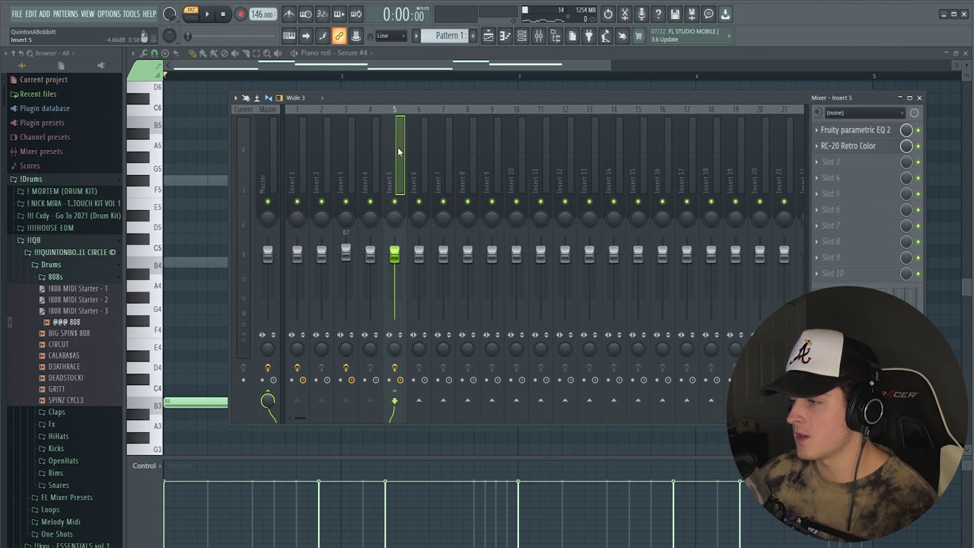
Load HalfTime as the first effect on insert 5 and set its mix to 29% during playback.
{"action": "left_click", "coordinate": [834, 165]}
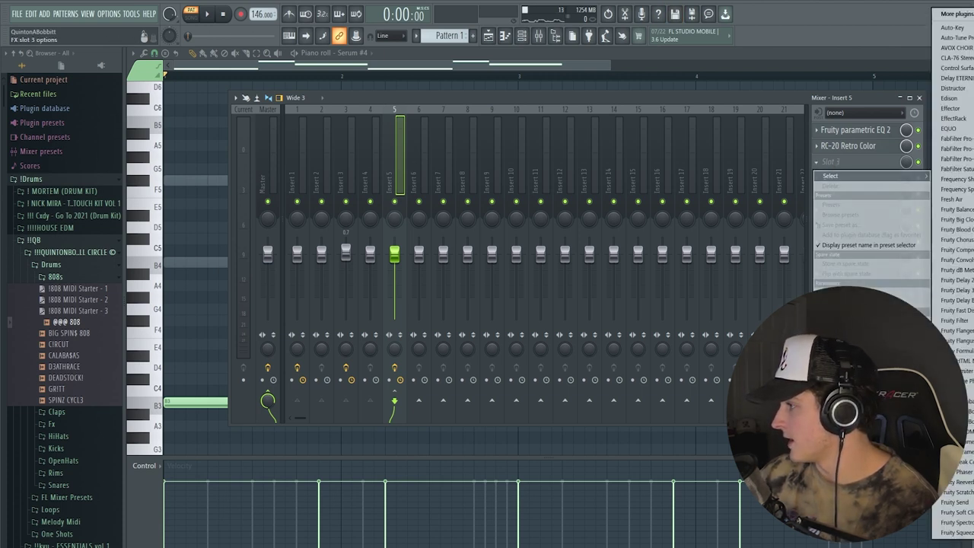
{"action": "key", "text": "space"}
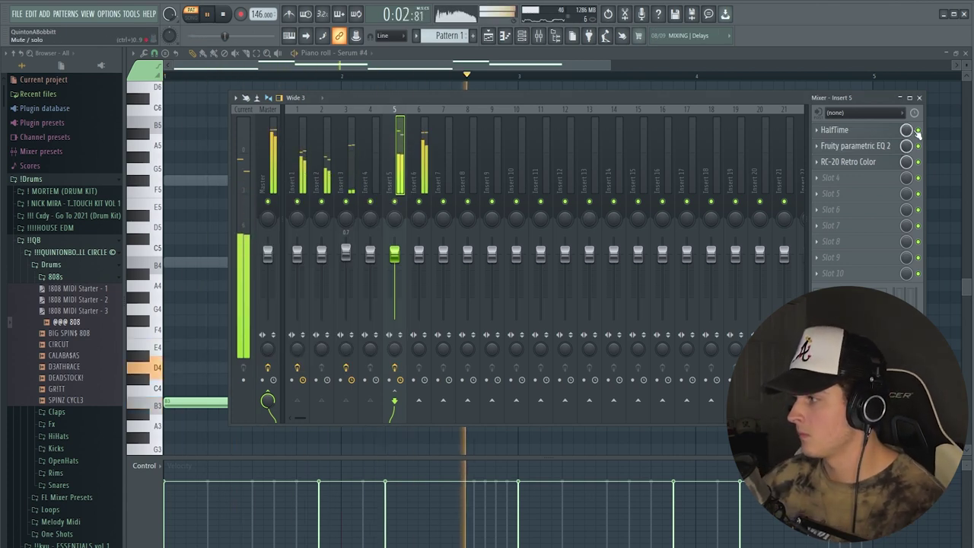
{"action": "left_click", "coordinate": [844, 129]}
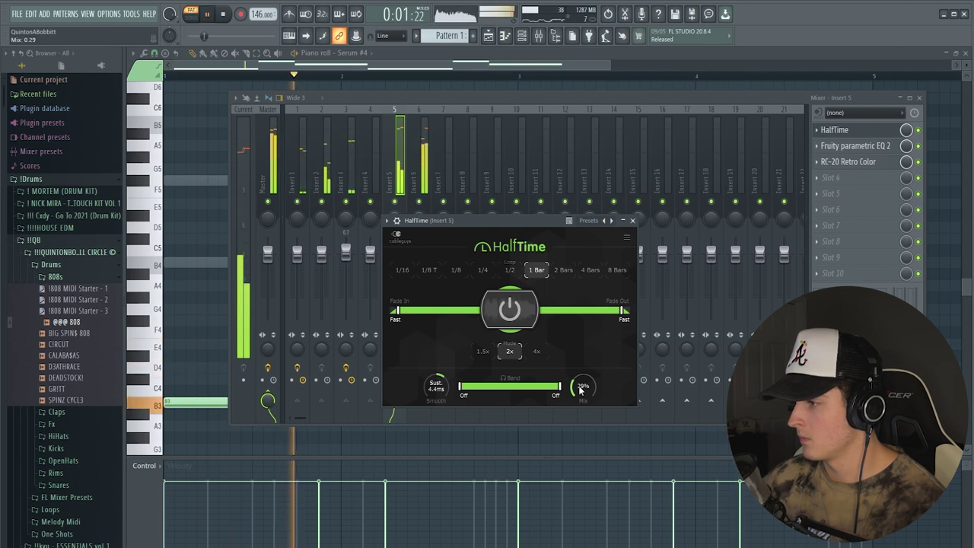
{"action": "left_click_drag", "start_coordinate": [582, 387], "coordinate": [582, 389]}
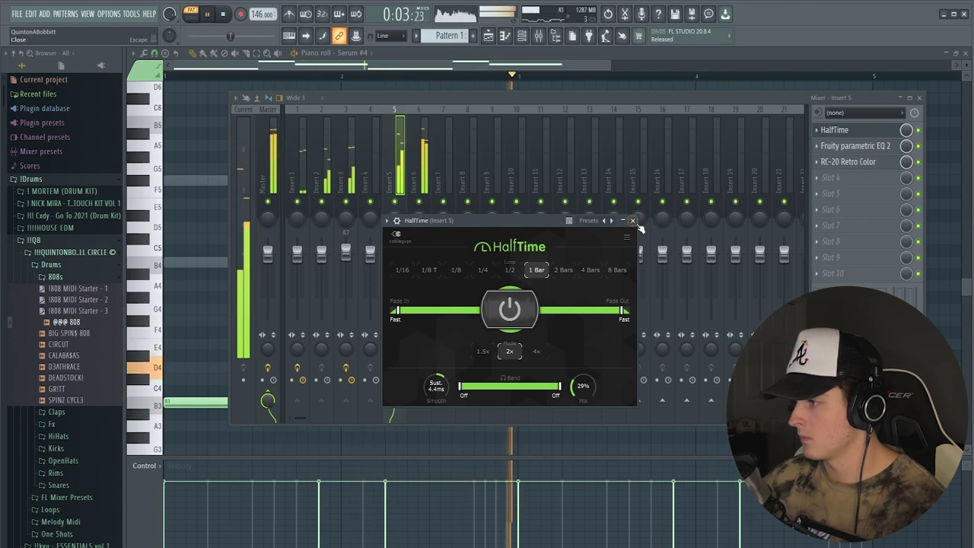
{"action": "left_click", "coordinate": [632, 220]}
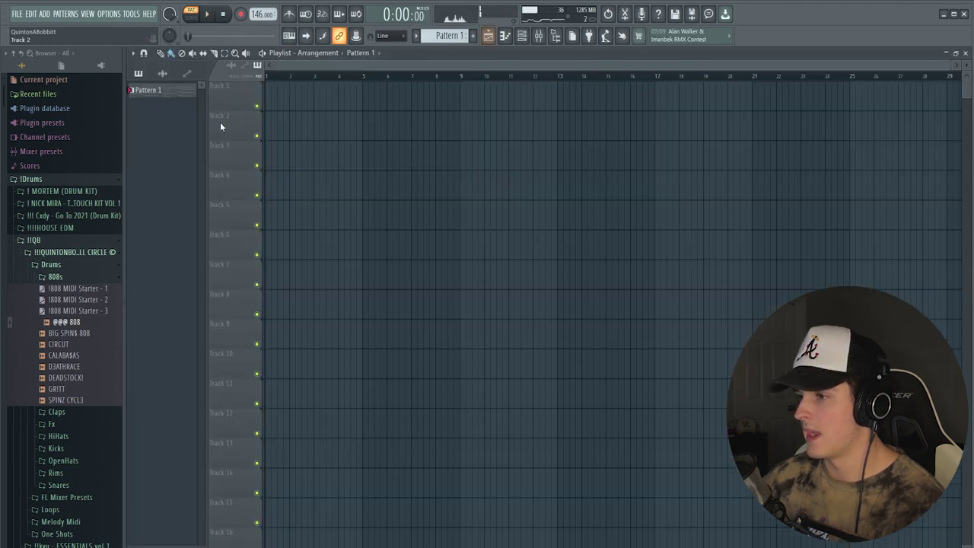
Split Pattern 1 by channel and place the four Serum patterns on playlist tracks 1 through 4 from bar 1.
{"action": "right_click", "coordinate": [148, 91]}
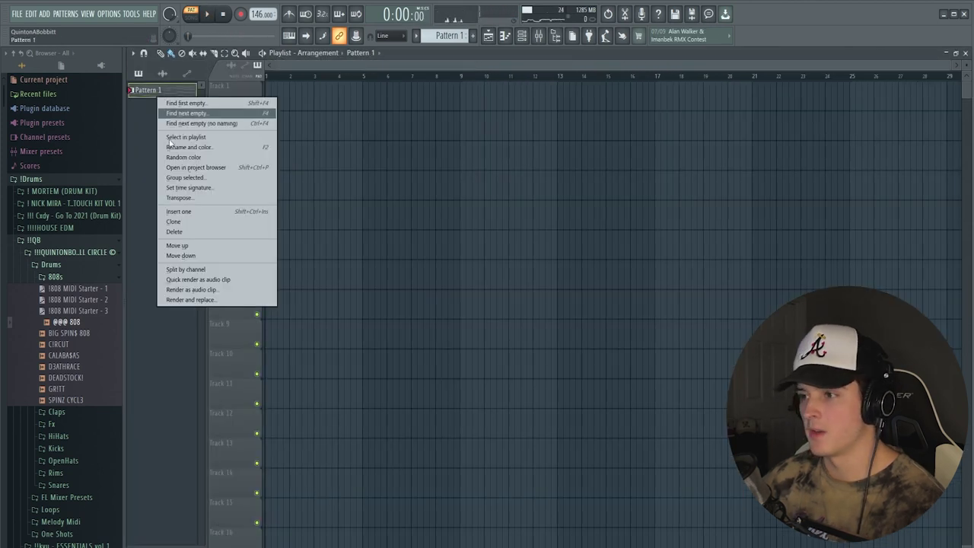
{"action": "left_click", "coordinate": [183, 272]}
{"action": "left_click_drag", "start_coordinate": [159, 106], "coordinate": [289, 107]}
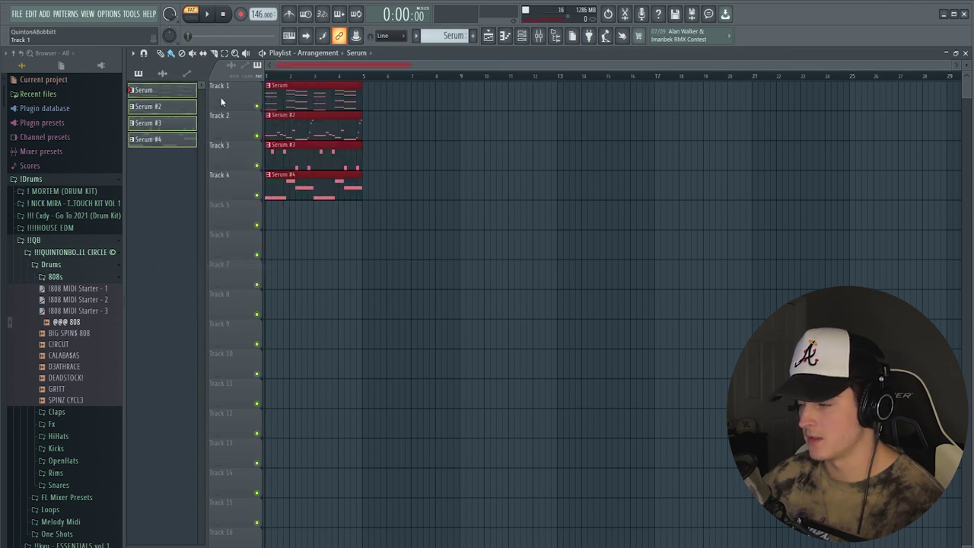
Duplicate the four Serum clips repeatedly along the playlist up to bar 41 and switch to song mode.
{"action": "key", "text": "ctrl+b"}
{"action": "key", "text": "ctrl+b"}
{"action": "key", "text": "ctrl+b"}
{"action": "key", "text": "ctrl+b"}
{"action": "key", "text": "ctrl+b"}
{"action": "key", "text": "ctrl+b"}
{"action": "key", "text": "ctrl+b"}
{"action": "key", "text": "ctrl+b"}
{"action": "key", "text": "ctrl+b"}
{"action": "scroll", "coordinate": [305, 82], "scroll_direction": "down", "scroll_amount": 3}
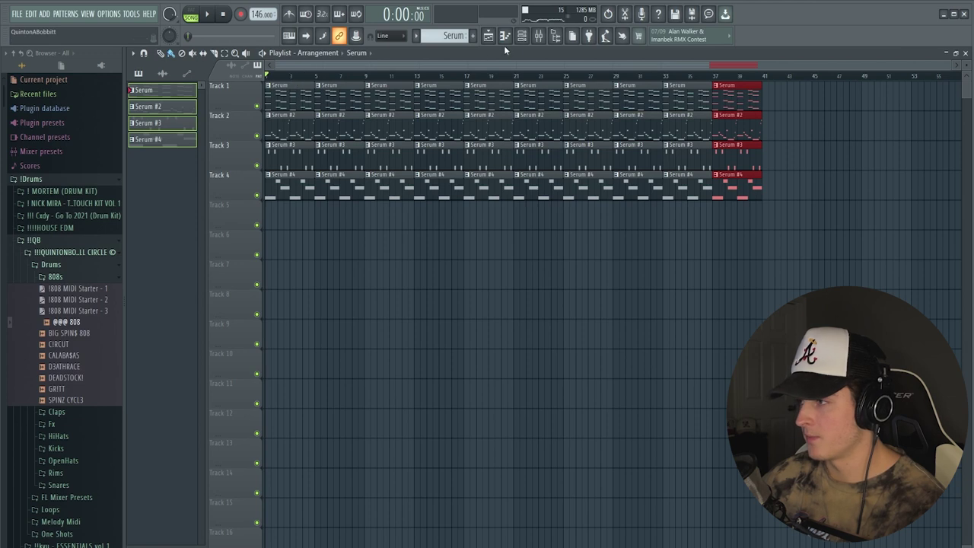
Create an automation clip on playlist track 5 for the mix of HalfTime on insert 5.
{"action": "left_click", "coordinate": [542, 37]}
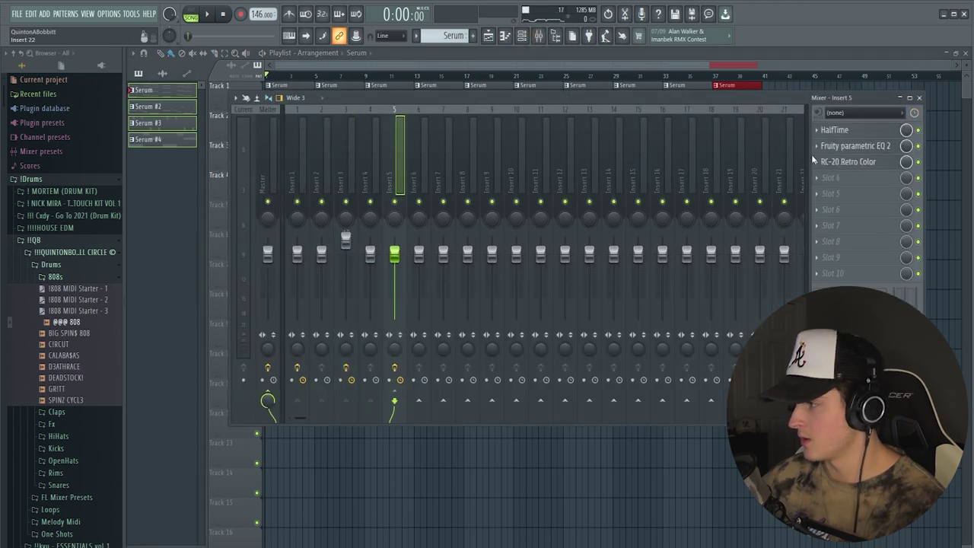
{"action": "left_click", "coordinate": [857, 131]}
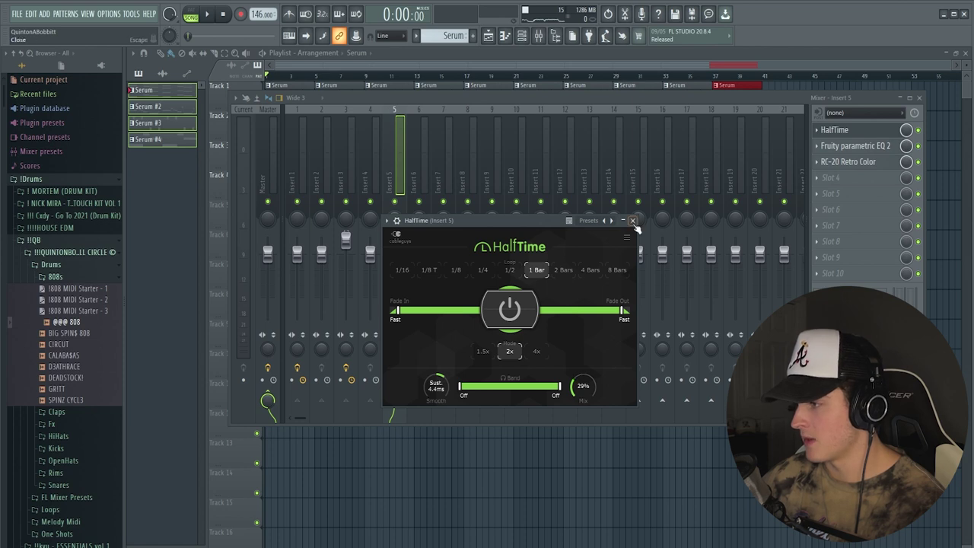
{"action": "left_click", "coordinate": [633, 221]}
{"action": "left_click", "coordinate": [130, 14]}
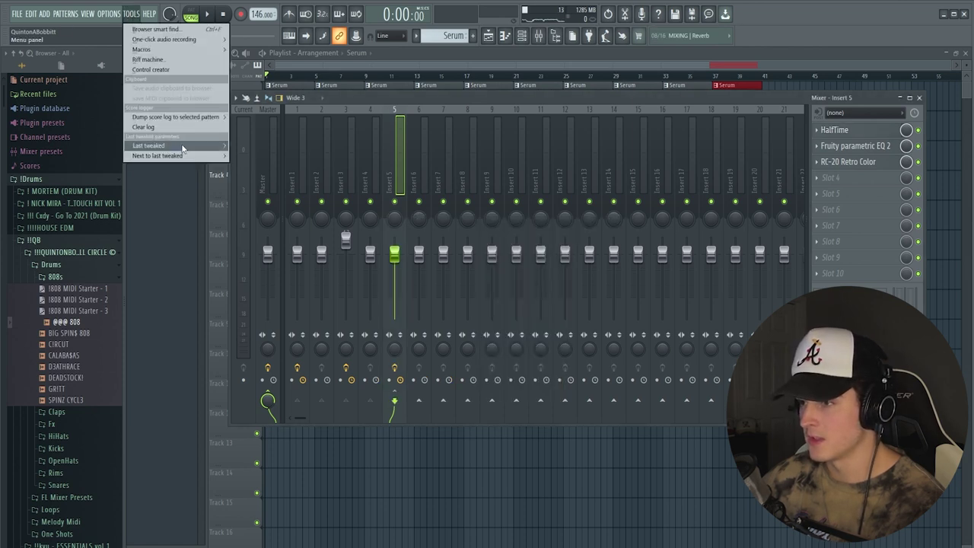
{"action": "mouse_move", "coordinate": [182, 147]}
{"action": "left_click", "coordinate": [280, 220]}
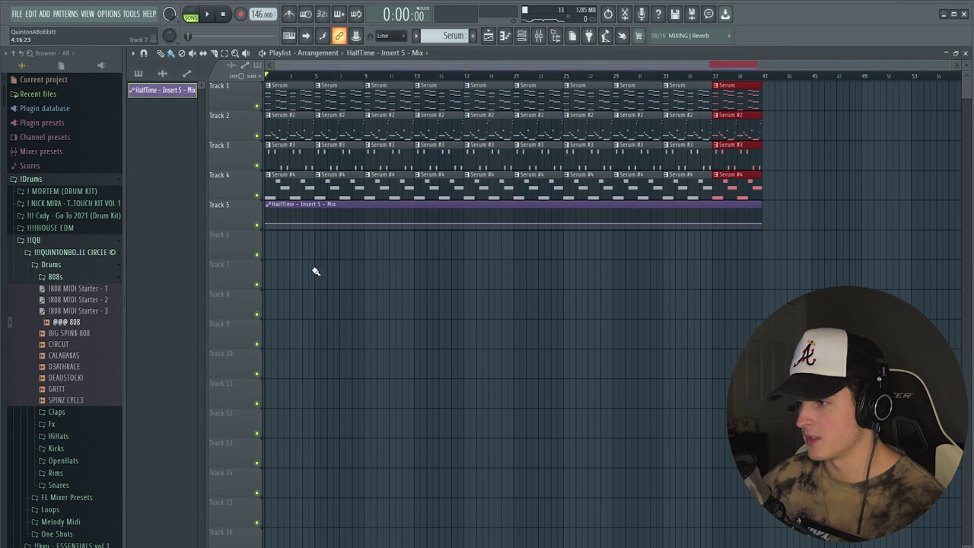
Shape the HalfTime mix automation to start high at bar 1 and curve down to a lower level at bar 5.
{"action": "left_click_drag", "start_coordinate": [269, 224], "coordinate": [368, 228]}
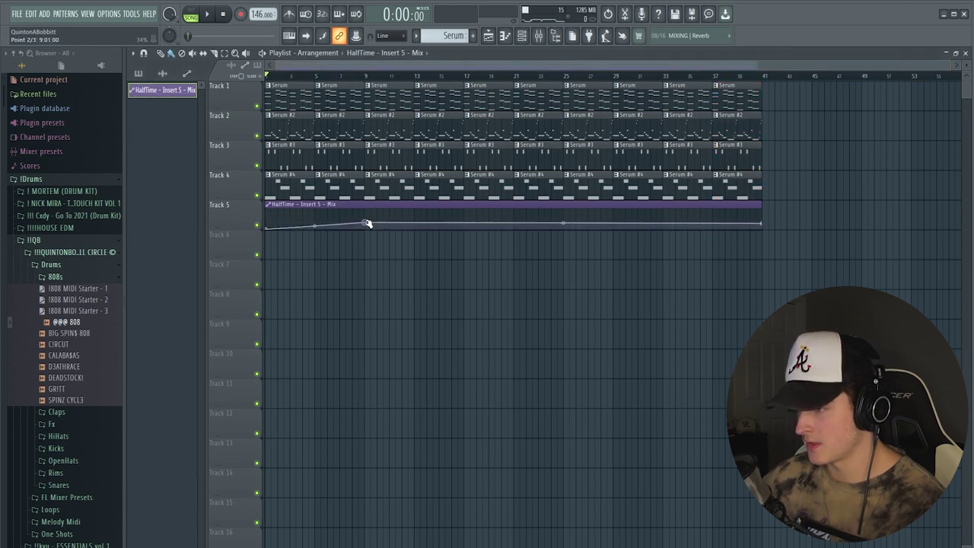
{"action": "key", "text": "space"}
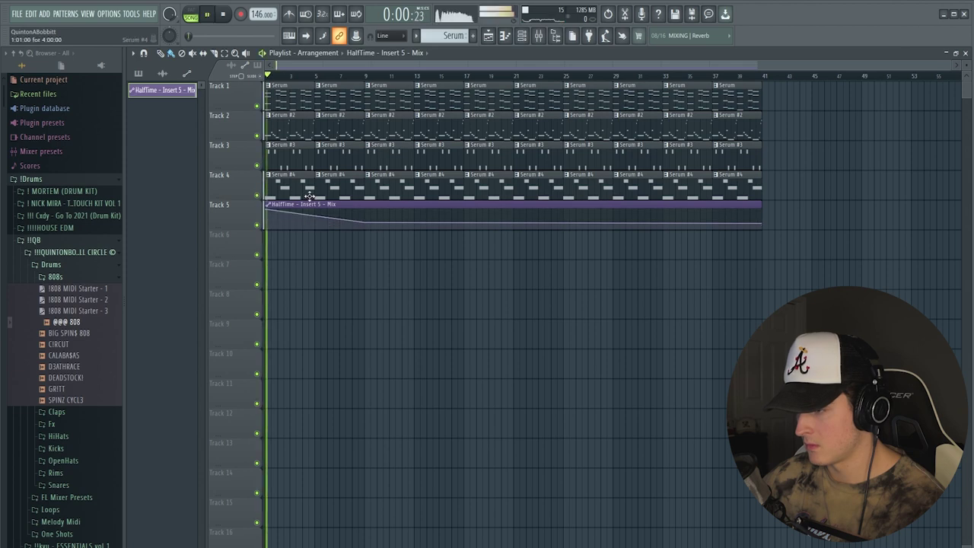
{"action": "left_click_drag", "start_coordinate": [363, 222], "coordinate": [316, 222]}
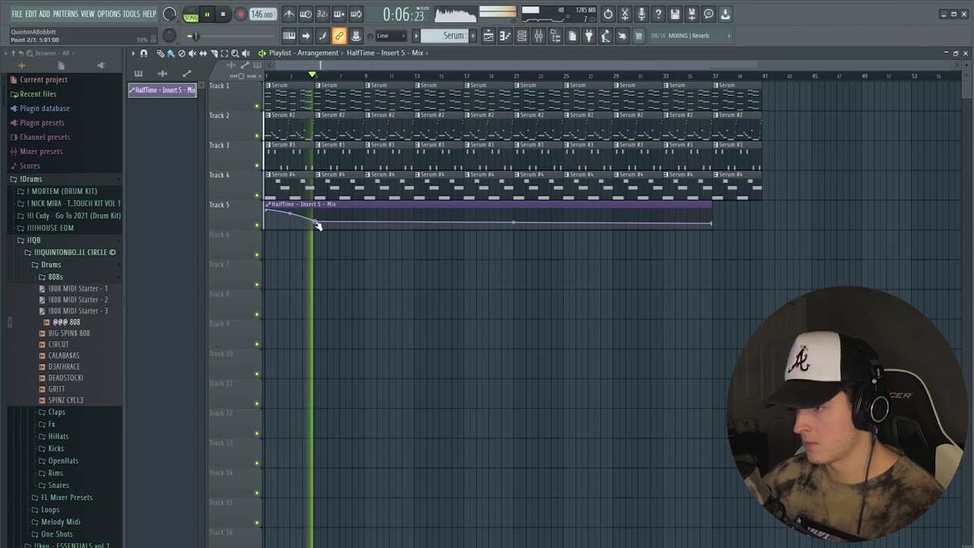
Remove the Serum #4 clips between bars 9 and 17 and copy the bar 5 point's value to flatten the HalfTime automation after it.
{"action": "right_click", "coordinate": [405, 190]}
{"action": "right_click", "coordinate": [440, 186]}
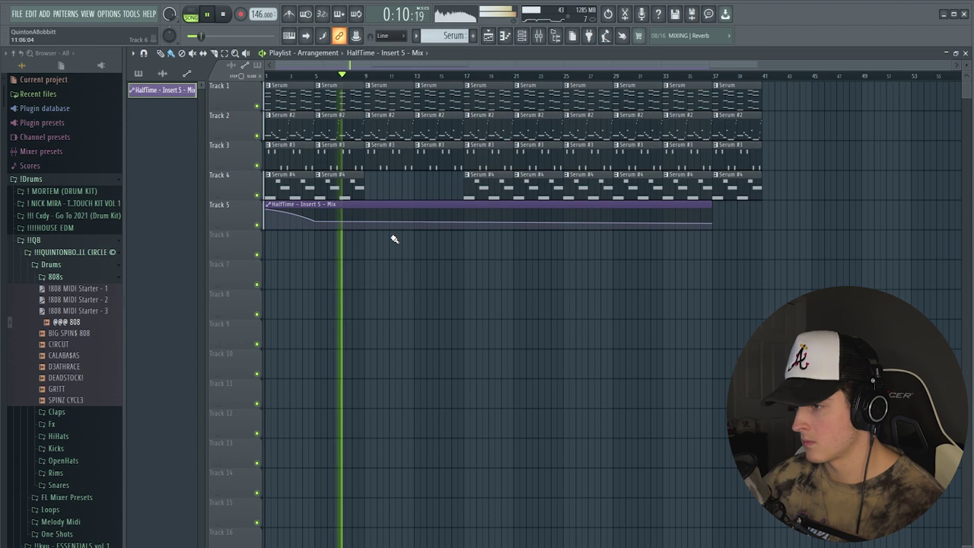
{"action": "right_click", "coordinate": [313, 220]}
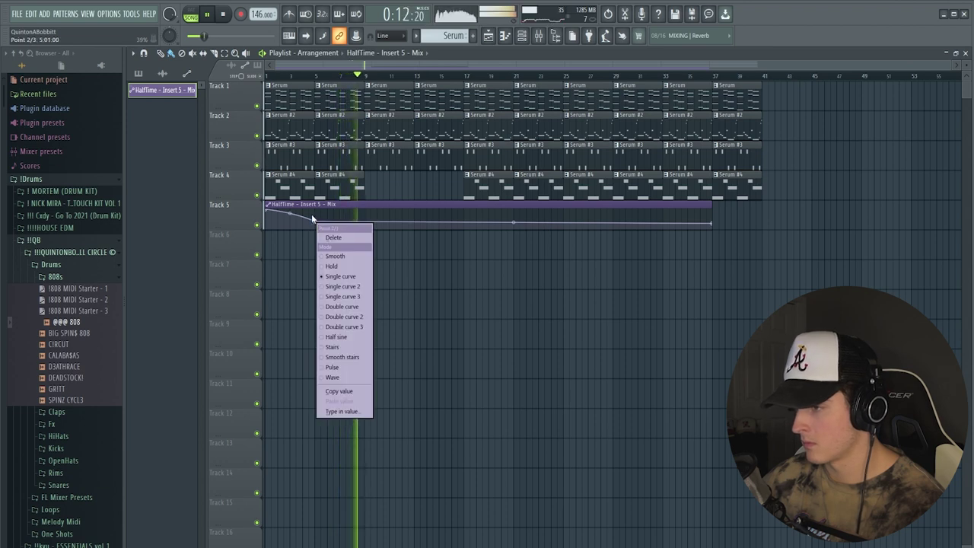
{"action": "left_click", "coordinate": [339, 391]}
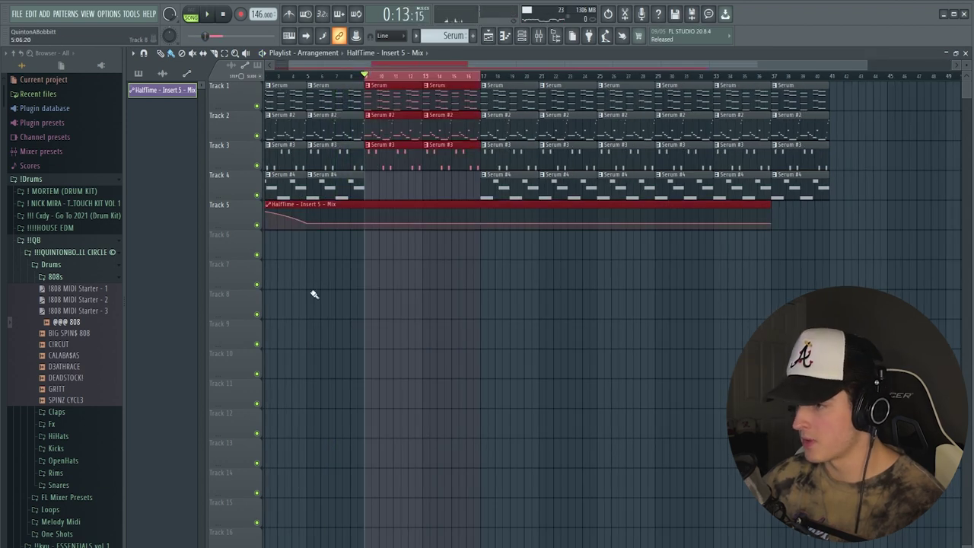
Create a new empty Pattern 5 and place it on playlist track 6 from bar 9 to bar 17.
{"action": "left_click", "coordinate": [139, 73]}
{"action": "left_click", "coordinate": [473, 36]}
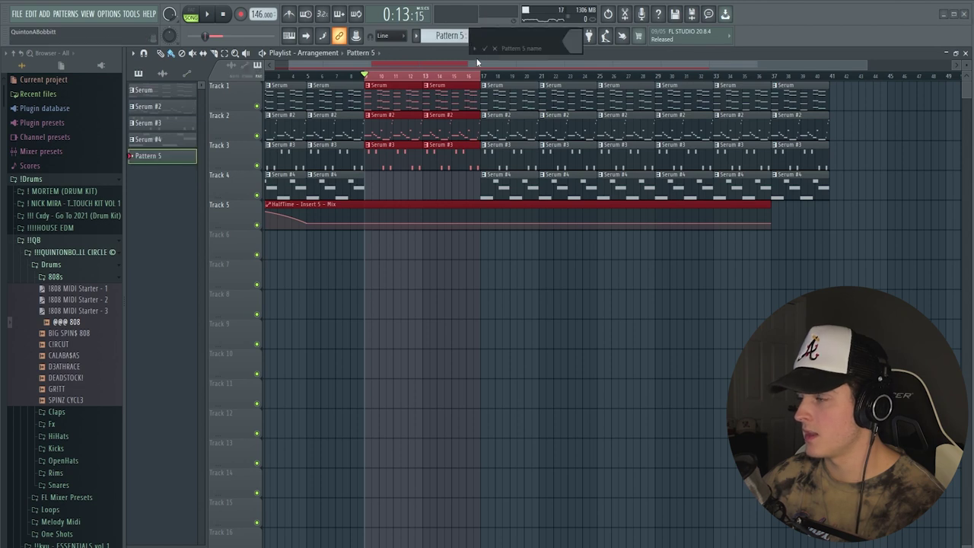
{"action": "left_click_drag", "start_coordinate": [362, 244], "coordinate": [477, 240]}
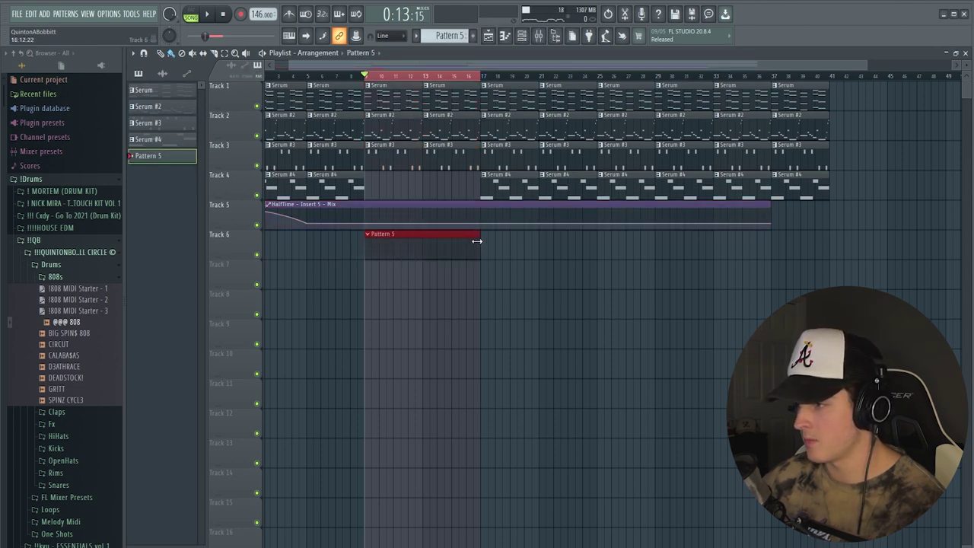
Add the @@@ 808 sample from the Drums 808s folder as a new channel in the channel rack.
{"action": "left_click", "coordinate": [53, 269]}
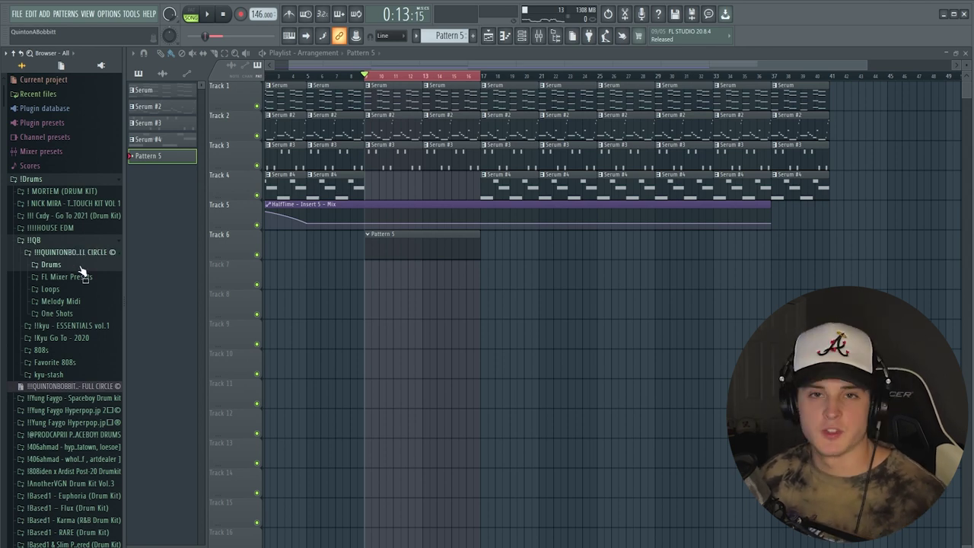
{"action": "left_click", "coordinate": [51, 265]}
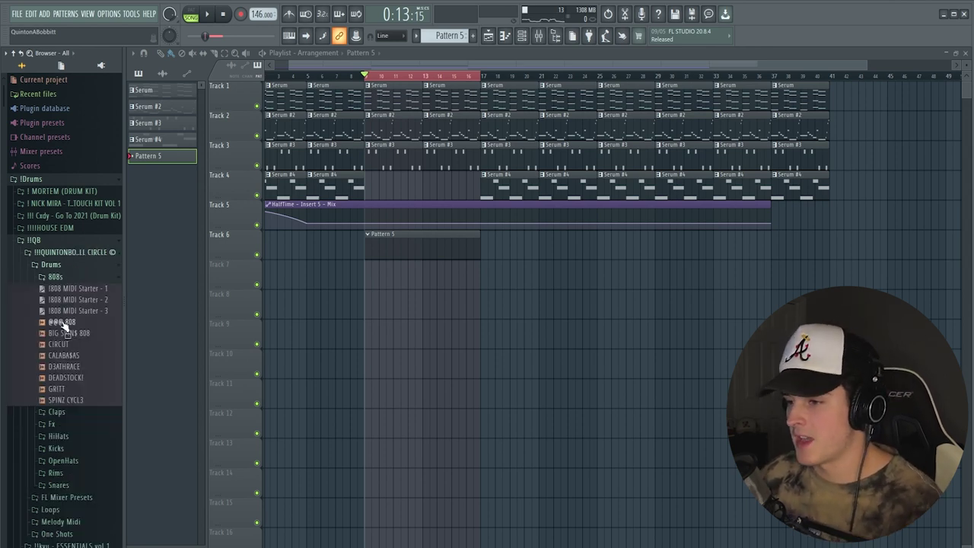
{"action": "left_click", "coordinate": [523, 36]}
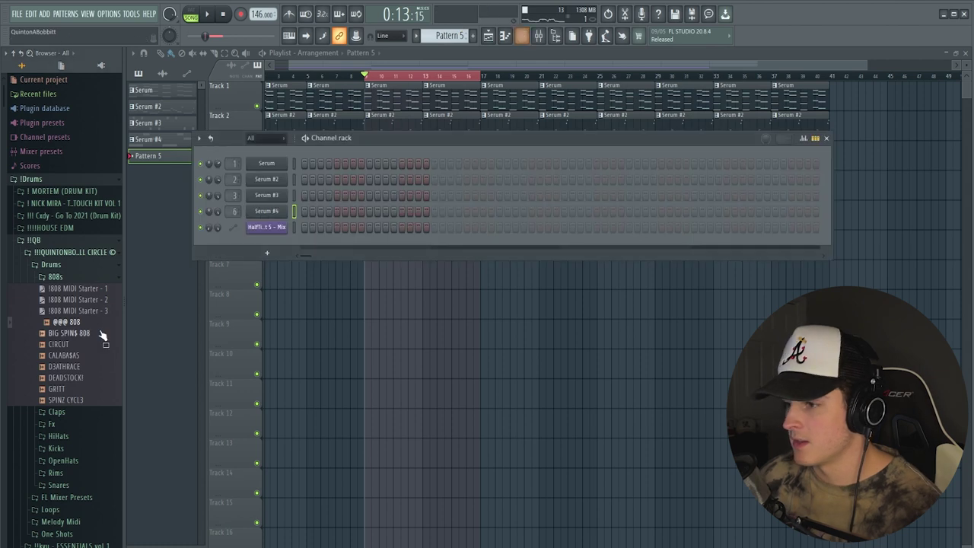
{"action": "left_click_drag", "start_coordinate": [258, 242], "coordinate": [260, 243]}
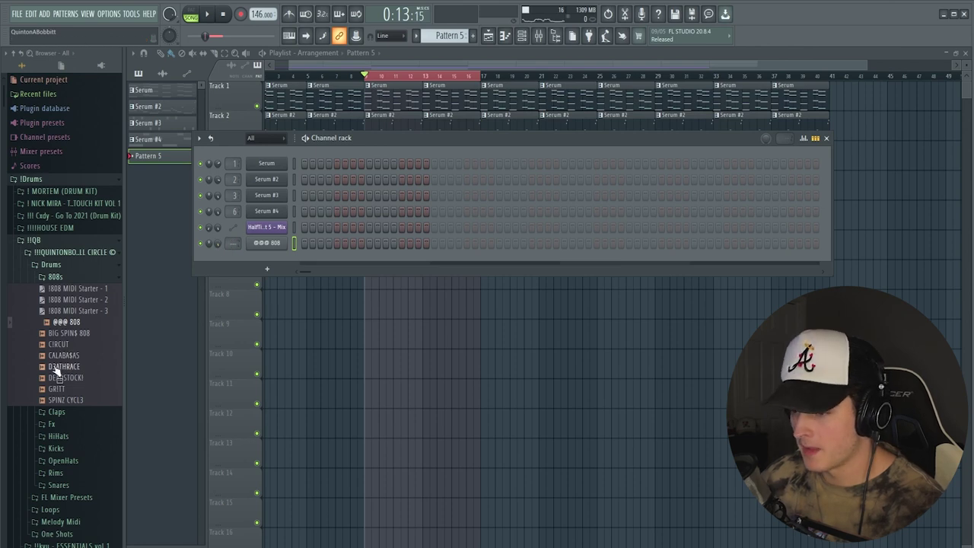
Add the D3ATHRACE 808 as another channel and enable and shape its volume envelope.
{"action": "left_click_drag", "start_coordinate": [56, 369], "coordinate": [271, 261]}
{"action": "left_click", "coordinate": [271, 261]}
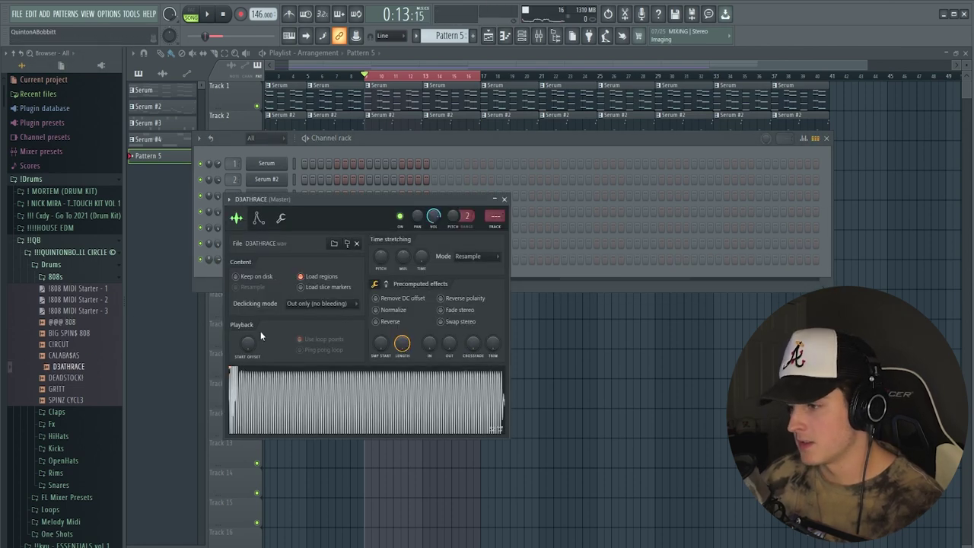
{"action": "left_click", "coordinate": [259, 218]}
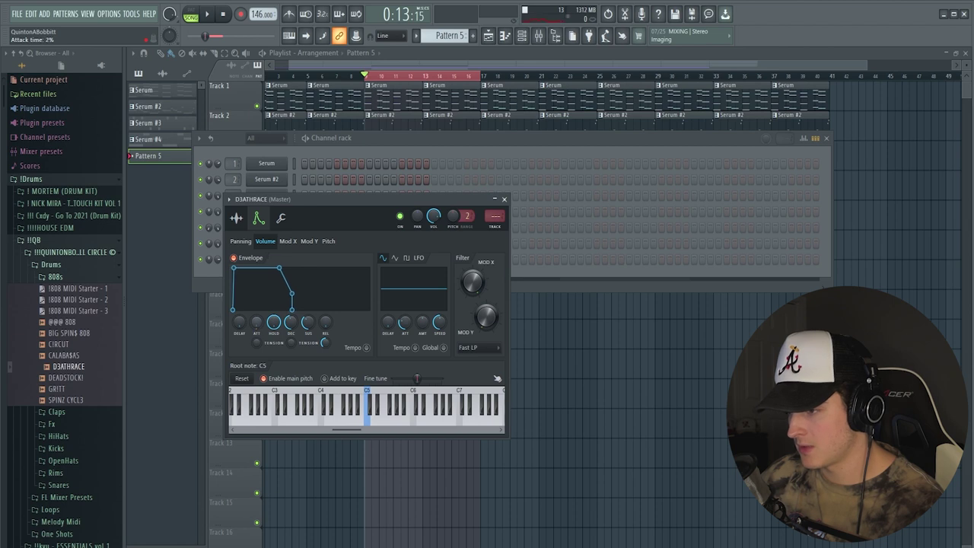
{"action": "left_click", "coordinate": [236, 218]}
{"action": "left_click", "coordinate": [504, 199]}
Enable Cut itself for both the @@@ 808 and D3ATHRACE channels.
{"action": "right_click", "coordinate": [283, 242]}
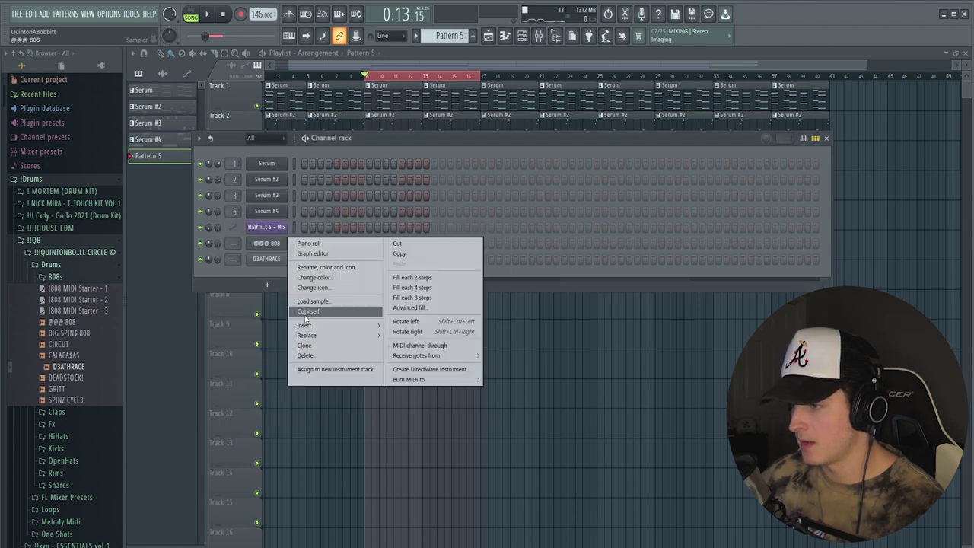
{"action": "left_click", "coordinate": [307, 311]}
{"action": "right_click", "coordinate": [264, 261]}
{"action": "left_click", "coordinate": [303, 327]}
In the @@@ 808 piano roll, enter three short B4 notes followed by one long B4 note in bar 1.
{"action": "right_click", "coordinate": [271, 245]}
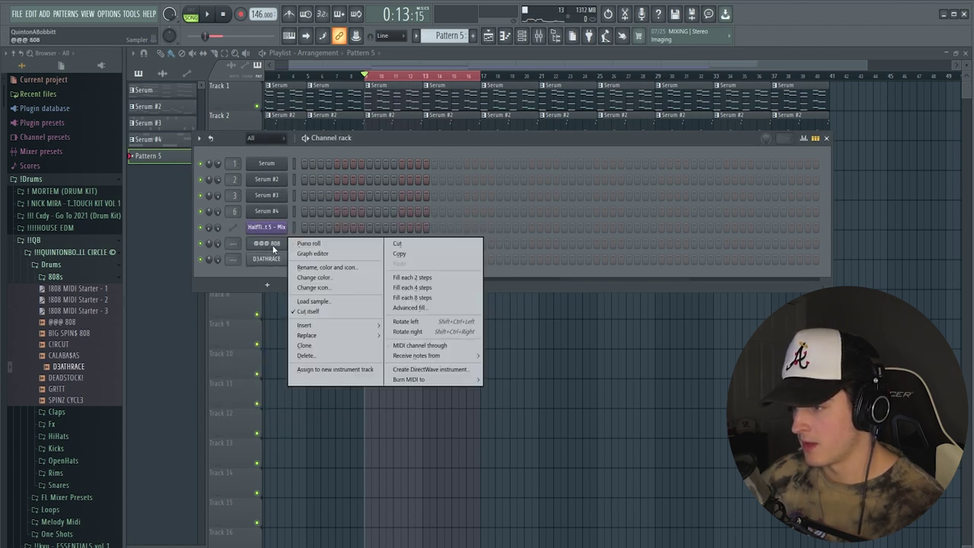
{"action": "left_click", "coordinate": [301, 244]}
{"action": "left_click", "coordinate": [303, 243]}
{"action": "key", "text": "space"}
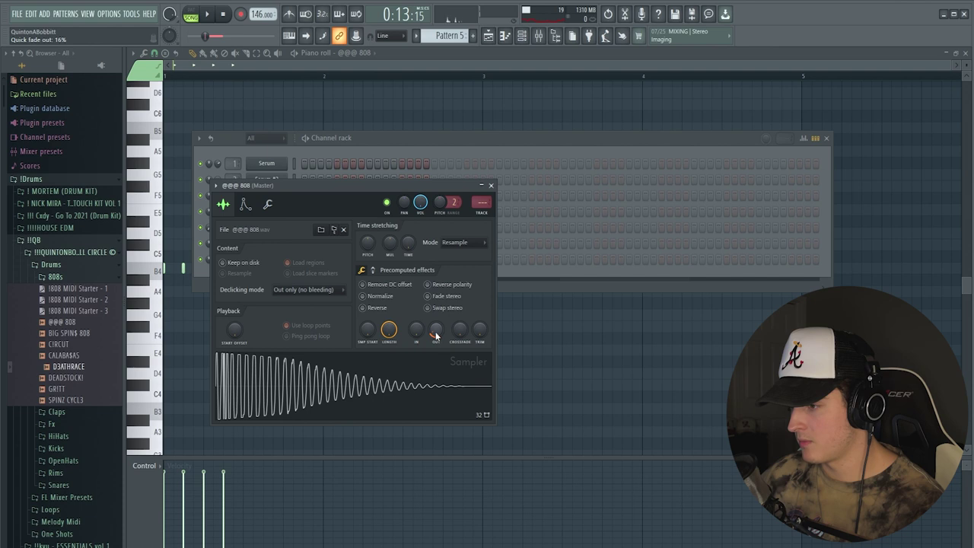
Add a quick fade-out to the @@@ 808 sample and shape its volume envelope with a reduced sustain level.
{"action": "key", "text": "space"}
{"action": "left_click", "coordinate": [491, 185]}
{"action": "key", "text": "space"}
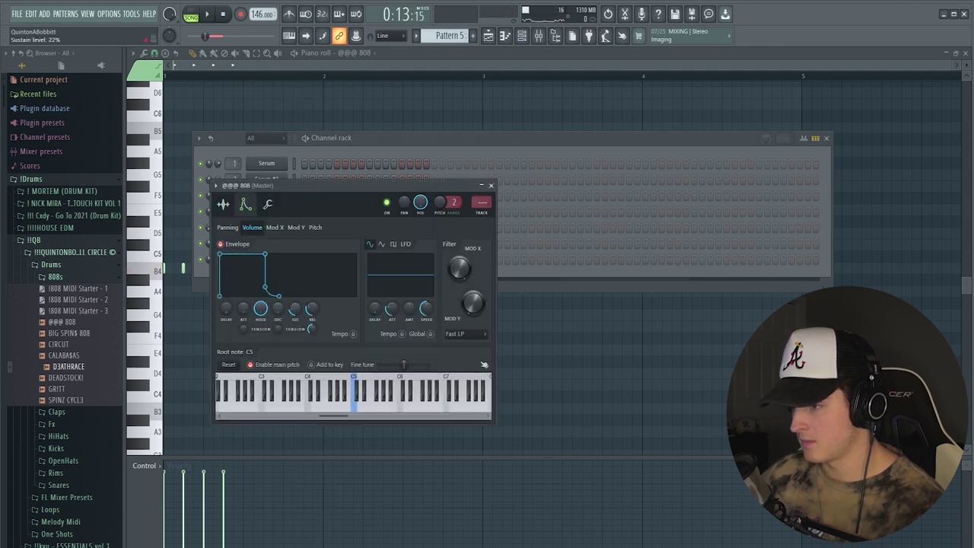
{"action": "left_click", "coordinate": [491, 185]}
{"action": "key", "text": "F6"}
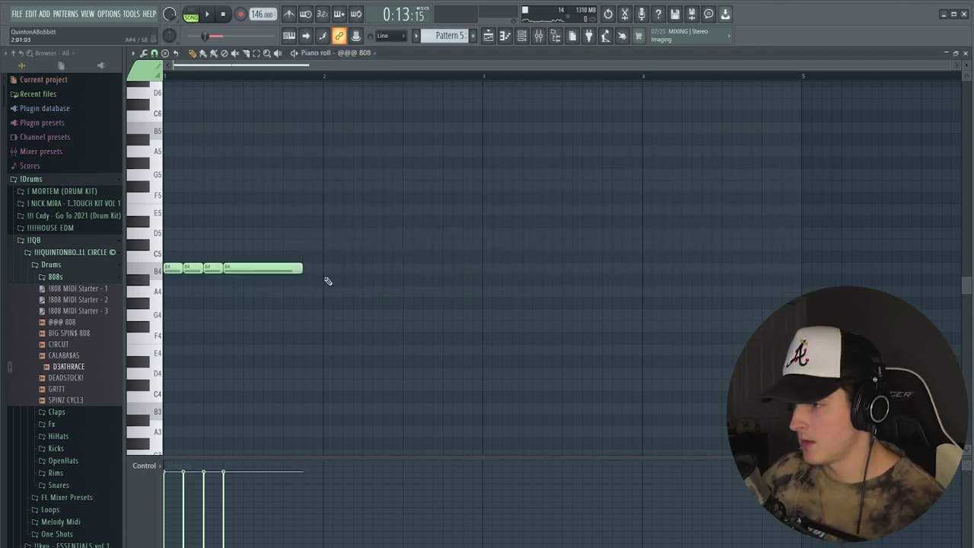
In the D3ATHRACE piano roll, place an E5 note right after the @@@ 808 notes and a D5 note directly behind it.
{"action": "left_click", "coordinate": [522, 37]}
{"action": "right_click", "coordinate": [286, 257]}
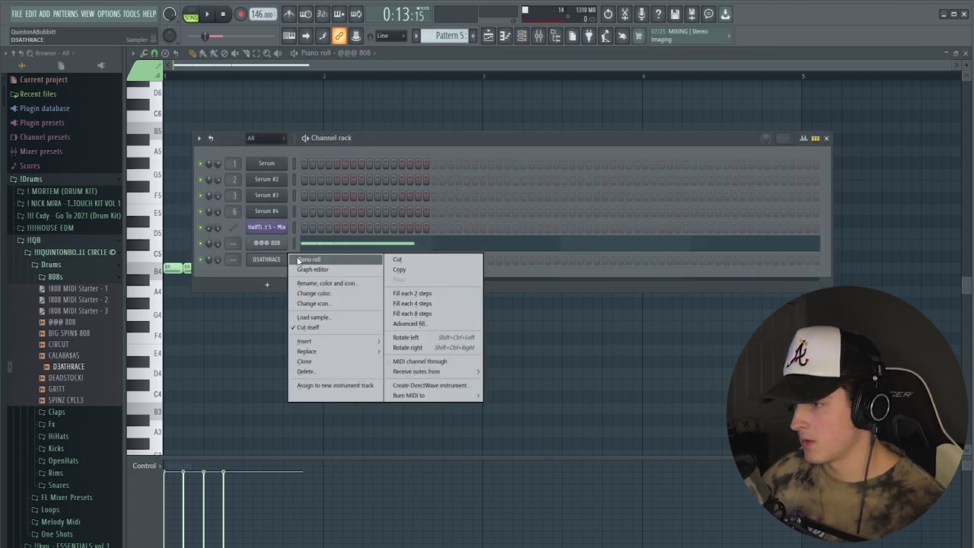
{"action": "left_click", "coordinate": [306, 261]}
{"action": "left_click", "coordinate": [298, 243]}
{"action": "right_click", "coordinate": [307, 245]}
{"action": "left_click", "coordinate": [302, 246]}
{"action": "right_click", "coordinate": [307, 247]}
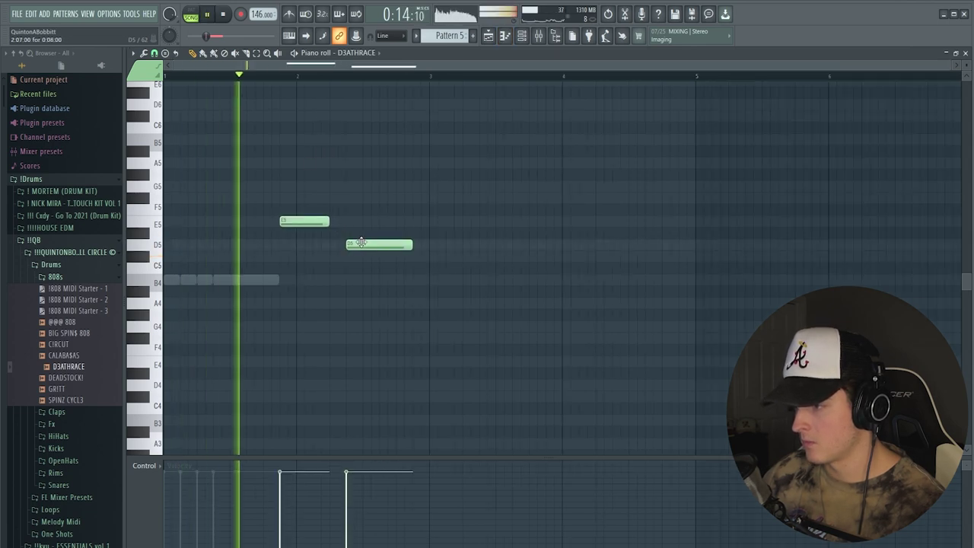
{"action": "left_click_drag", "start_coordinate": [360, 244], "coordinate": [346, 245]}
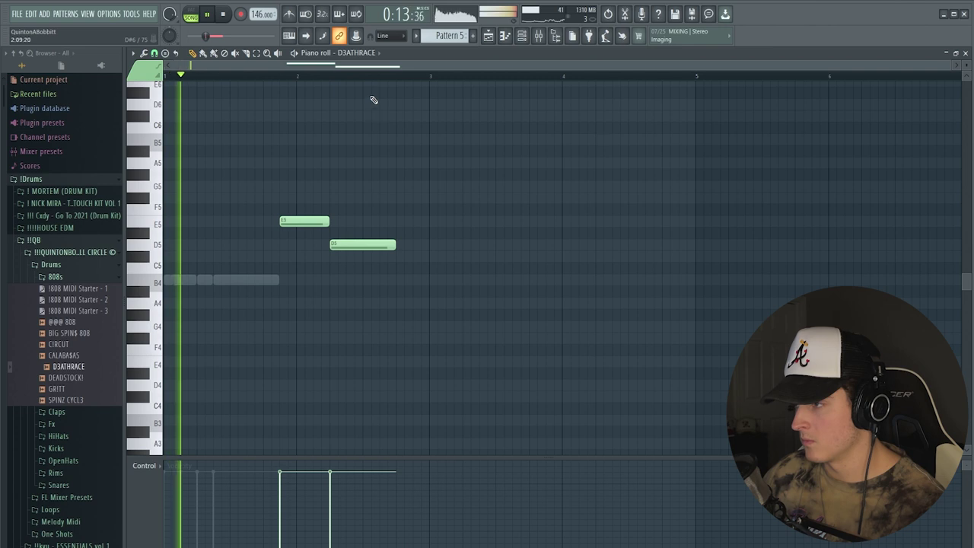
Duplicate the two-bar D3ATHRACE and @@@ 808 parts onto bars 3 and 4.
{"action": "key", "text": "ctrl+a"}
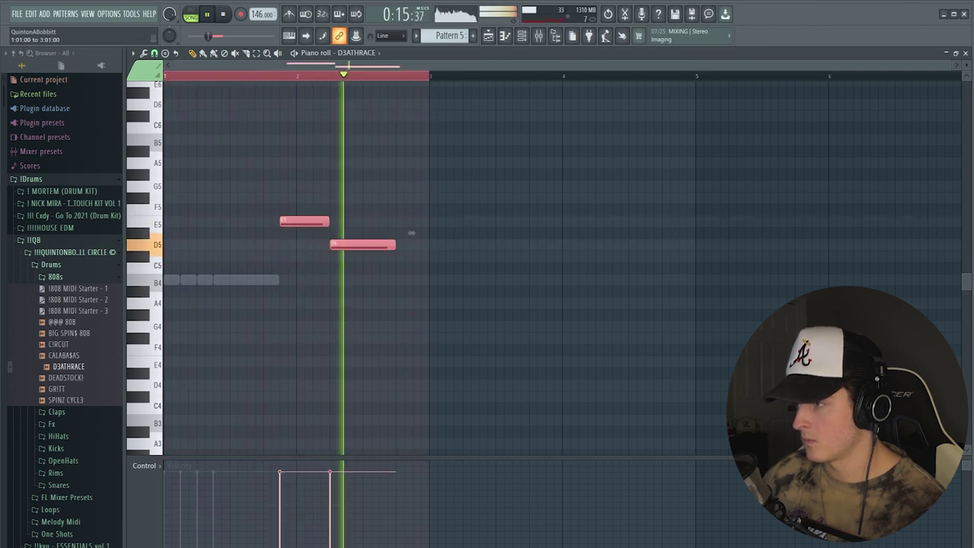
{"action": "key", "text": "ctrl+b"}
{"action": "key", "text": "Up"}
{"action": "key", "text": "ctrl+a"}
{"action": "key", "text": "ctrl+b"}
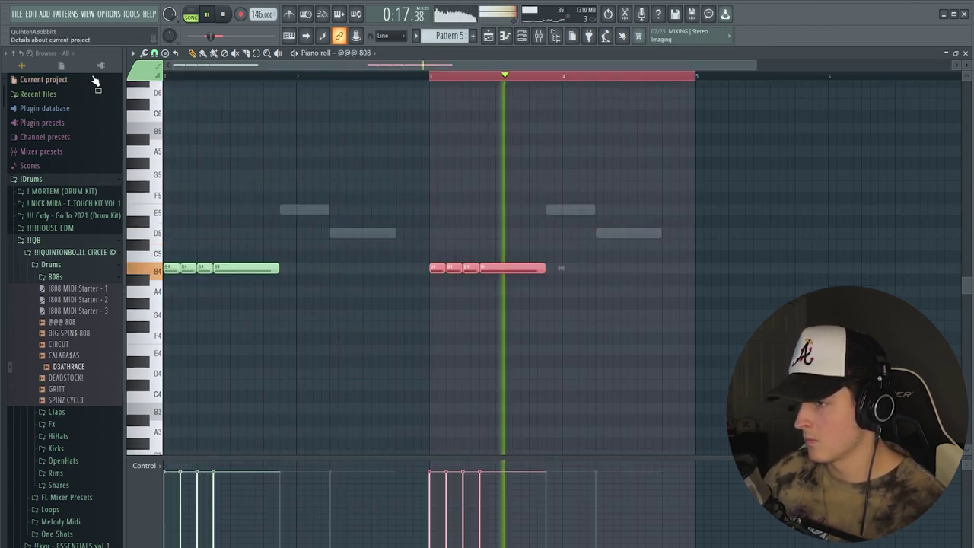
Add an E6 slide note in bar 4 of D3ATHRACE and a roll of three short D6 notes at the bar's end.
{"action": "left_click", "coordinate": [186, 76]}
{"action": "scroll", "coordinate": [198, 76], "scroll_direction": "down", "scroll_amount": 2}
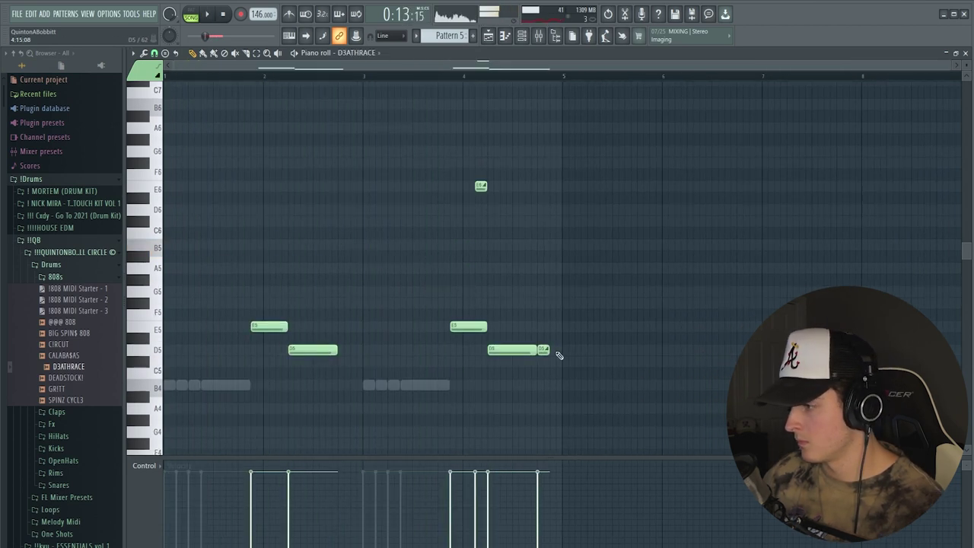
{"action": "left_click", "coordinate": [540, 350]}
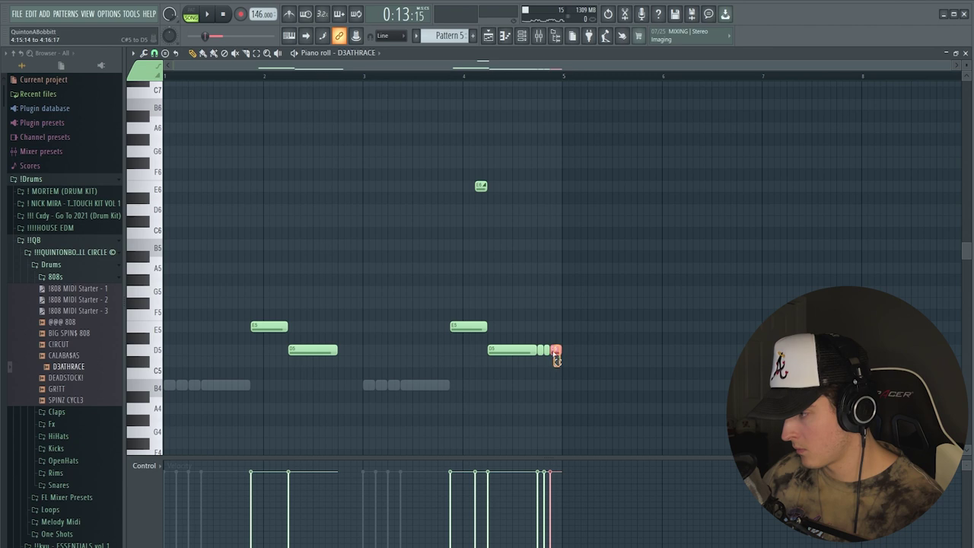
{"action": "key", "text": "space"}
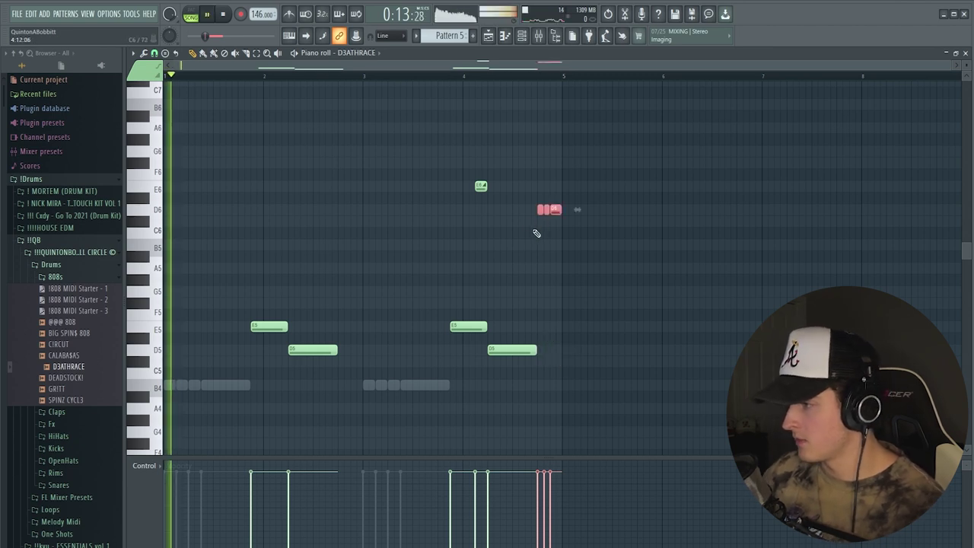
{"action": "left_click", "coordinate": [550, 226]}
{"action": "mouse_move", "coordinate": [550, 226]}
{"action": "left_mouse_down"}
{"action": "mouse_move", "coordinate": [536, 205]}
{"action": "mouse_move", "coordinate": [546, 210]}
{"action": "left_mouse_up"}
{"action": "left_click", "coordinate": [525, 231], "text": "ctrl"}
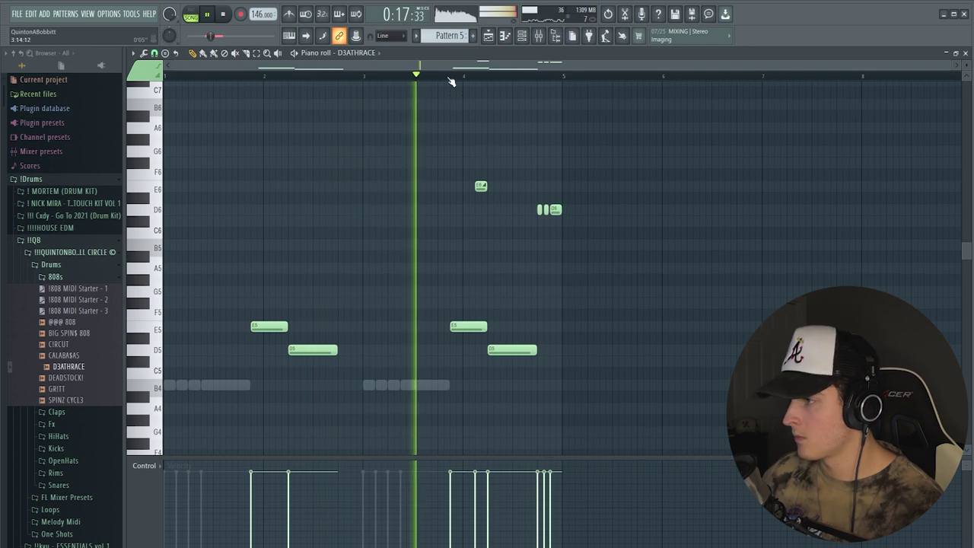
Copy the D6 roll to the end of bar 2 and duplicate the four-bar D3ATHRACE and @@@ 808 parts onto bars 5 to 8.
{"action": "key", "text": "ctrl+b"}
{"action": "key", "text": "ctrl+z"}
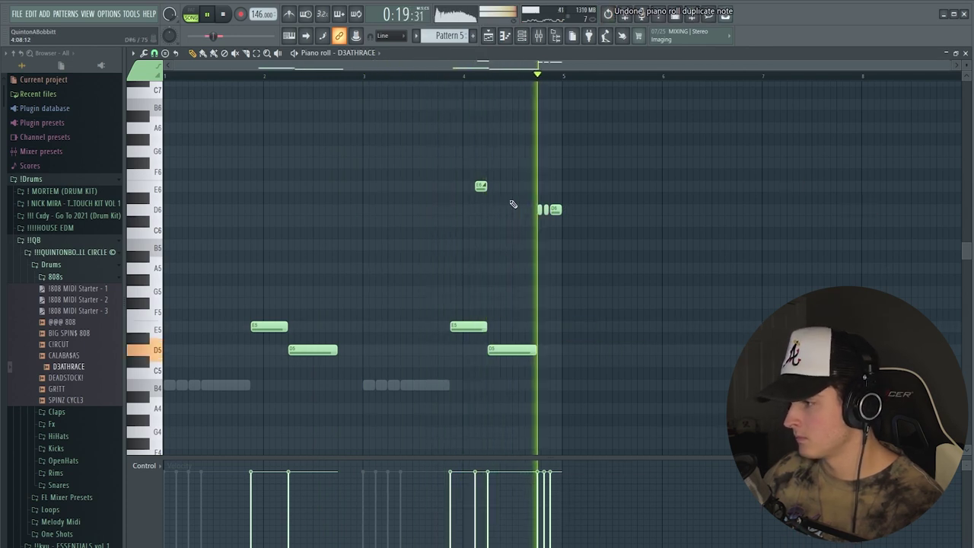
{"action": "key", "text": "ctrl+a"}
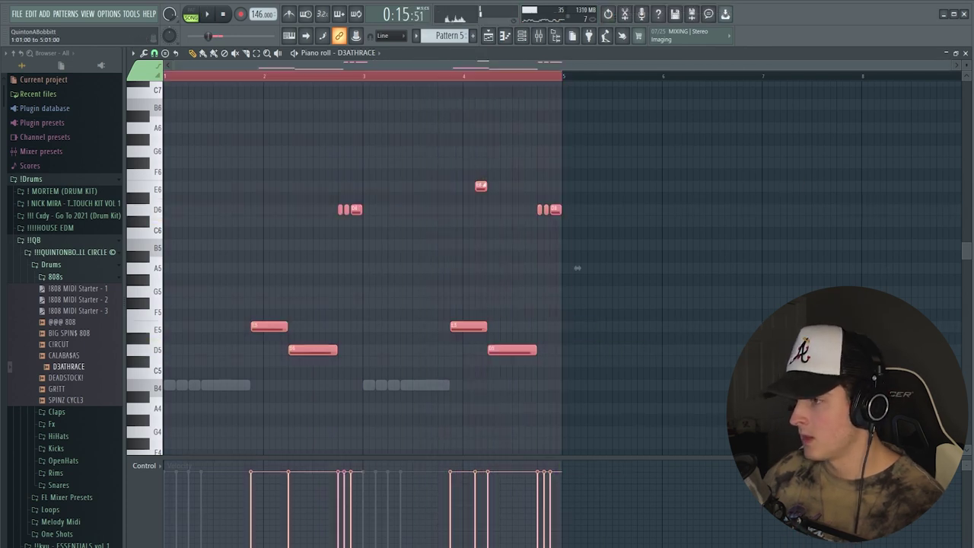
{"action": "key", "text": "ctrl+b"}
{"action": "key", "text": "Up"}
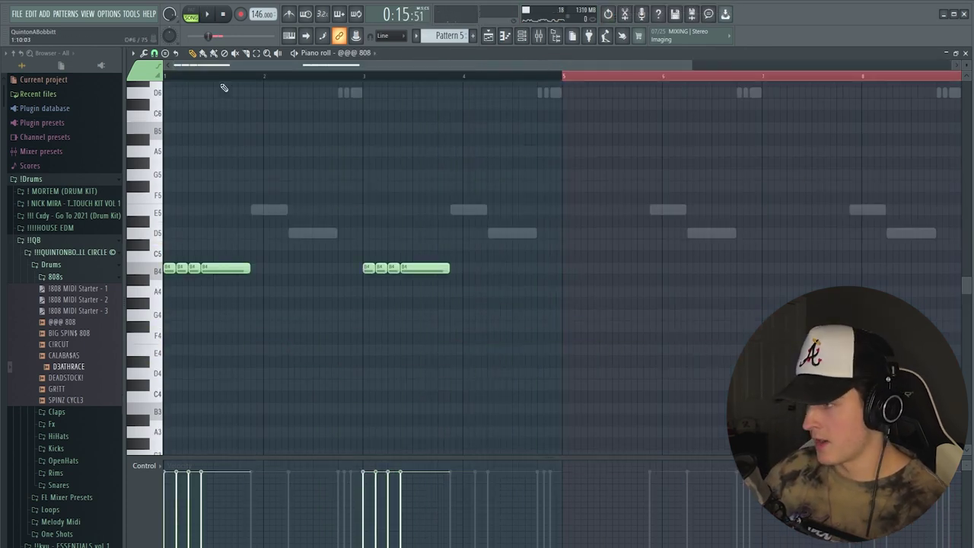
{"action": "key", "text": "ctrl+b"}
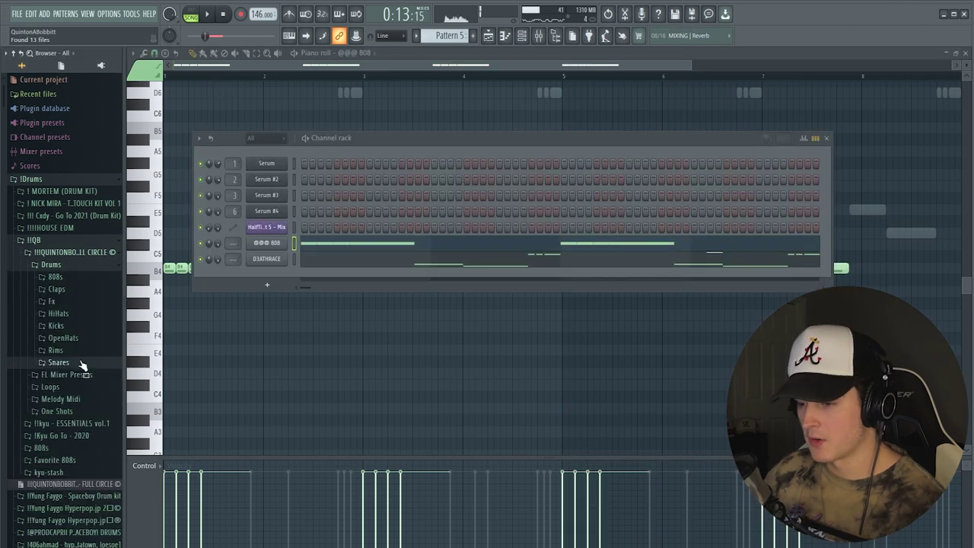
Add the DI3 LIT snare as a new channel and load the Claps folder's default pattern onto it.
{"action": "left_click", "coordinate": [58, 362]}
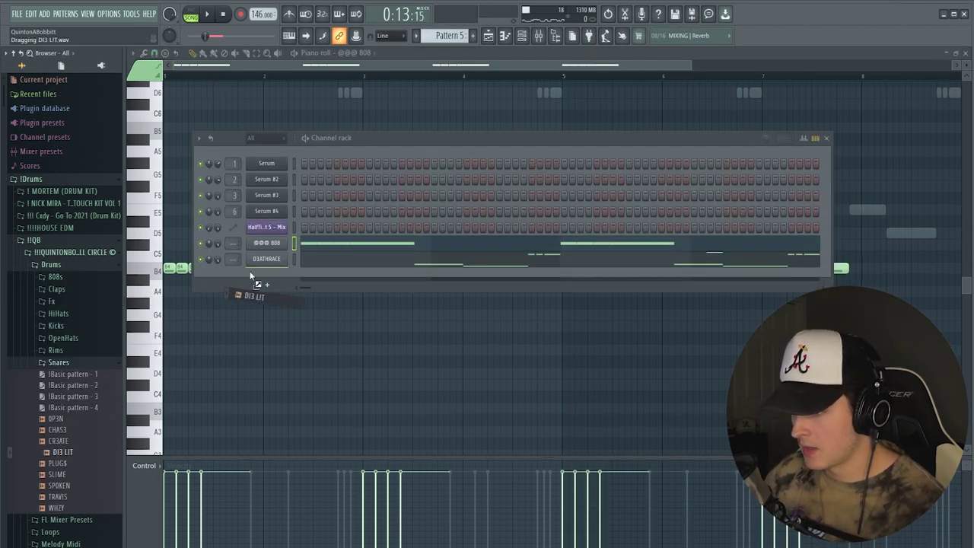
{"action": "left_click_drag", "start_coordinate": [250, 276], "coordinate": [300, 280]}
{"action": "left_click", "coordinate": [34, 363]}
{"action": "left_click", "coordinate": [57, 290]}
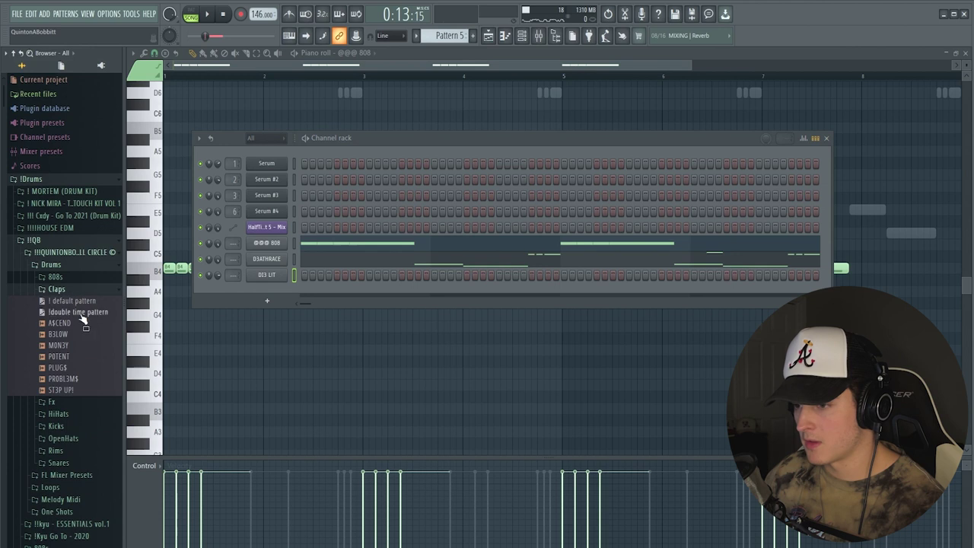
{"action": "left_click", "coordinate": [64, 303]}
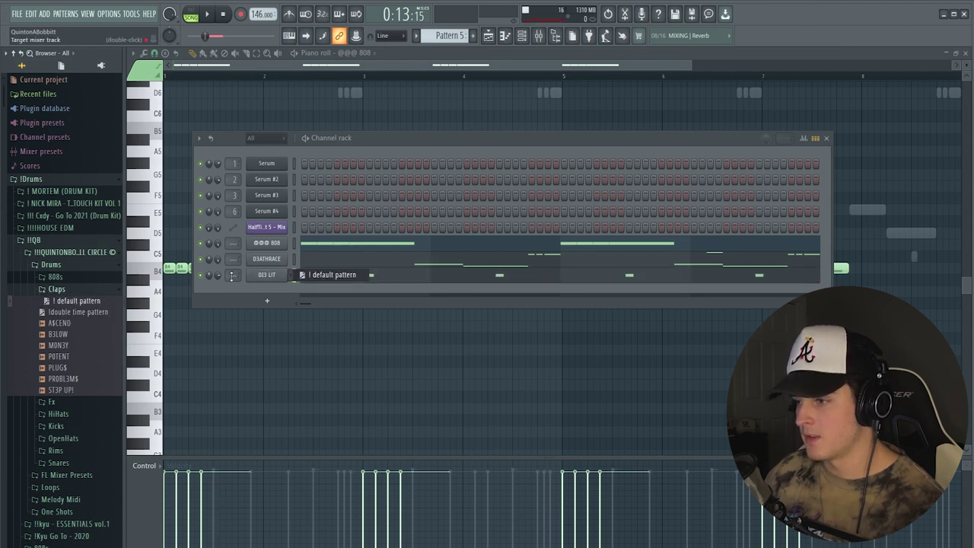
{"action": "left_click_drag", "start_coordinate": [231, 276], "coordinate": [345, 278]}
Transpose the DI3 LIT snare notes down to F#4 while playing the pattern.
{"action": "key", "text": "shift+Down"}
{"action": "key", "text": "shift+Down"}
{"action": "key", "text": "shift+Down"}
{"action": "key", "text": "shift+Down"}
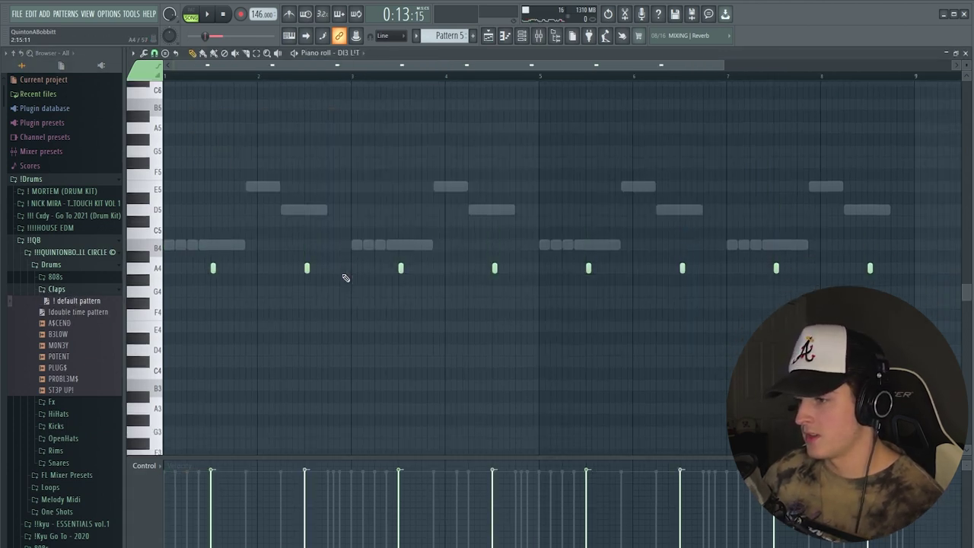
{"action": "key", "text": "space"}
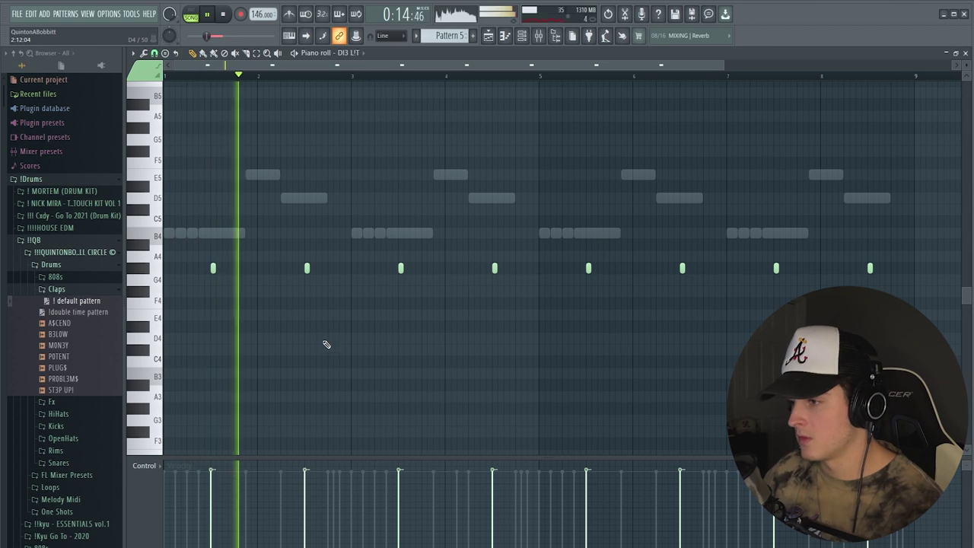
{"action": "scroll", "coordinate": [344, 347], "scroll_direction": "down", "scroll_amount": 1}
{"action": "scroll", "coordinate": [344, 345], "scroll_direction": "down", "scroll_amount": 1}
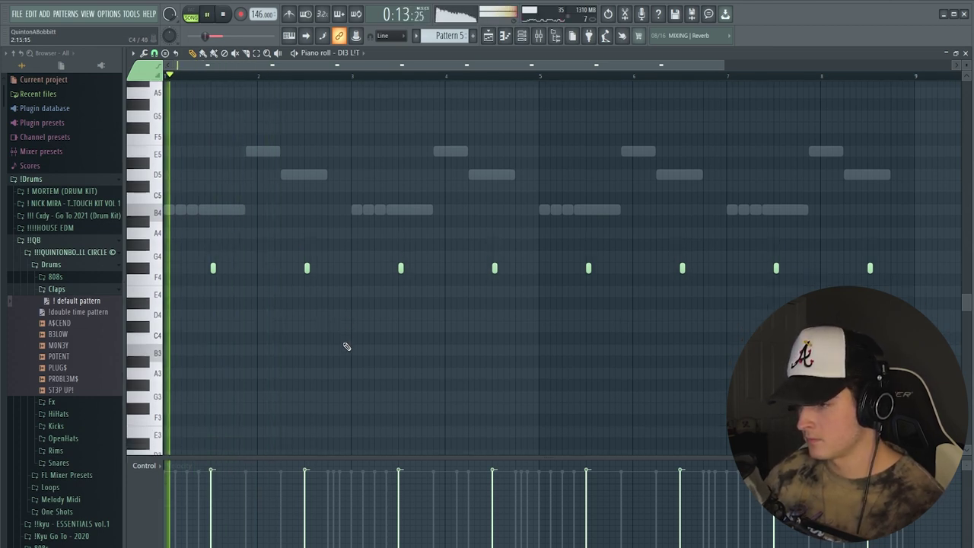
Stop playback and transpose the DI3 LIT snare notes down two semitones to E4.
{"action": "key", "text": "space"}
{"action": "key", "text": "shift+Down"}
{"action": "key", "text": "shift+Down"}
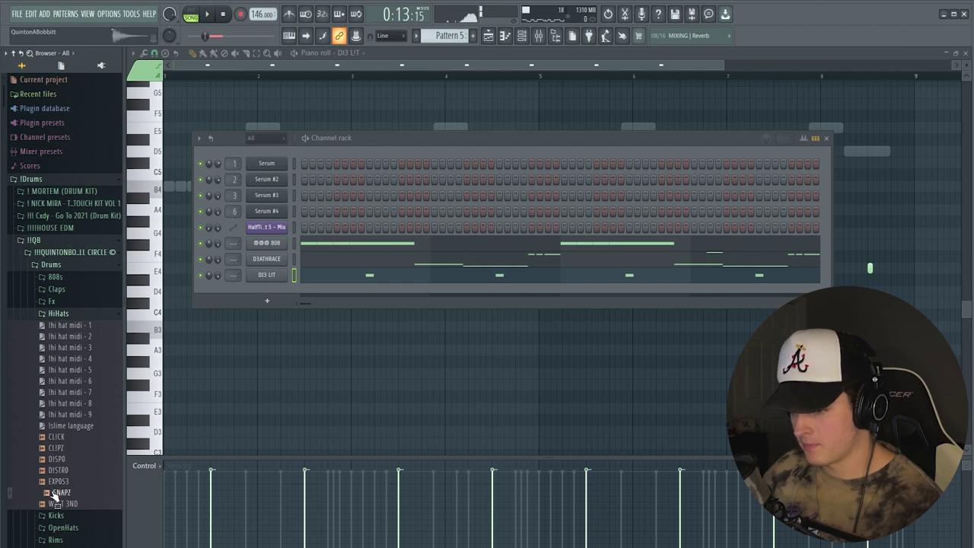
Add the CLIPZ hi-hat as a new channel, fill every second step and add extra hits in the first two bars during playback.
{"action": "right_click", "coordinate": [269, 292]}
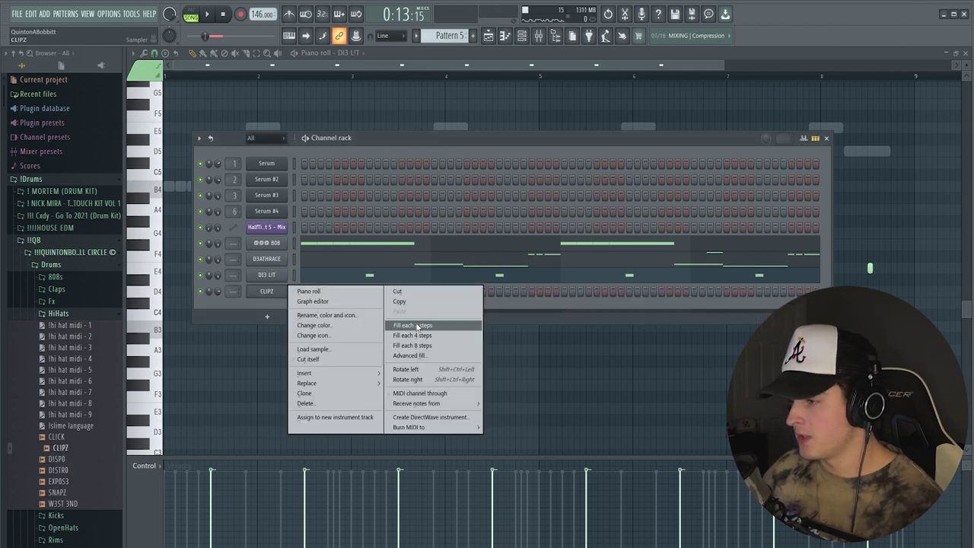
{"action": "left_click", "coordinate": [417, 326]}
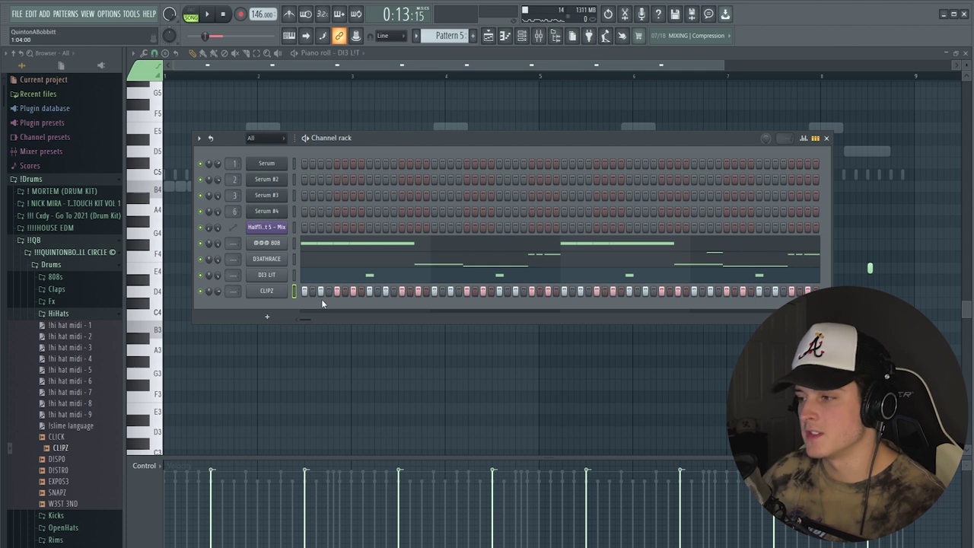
{"action": "key", "text": "space"}
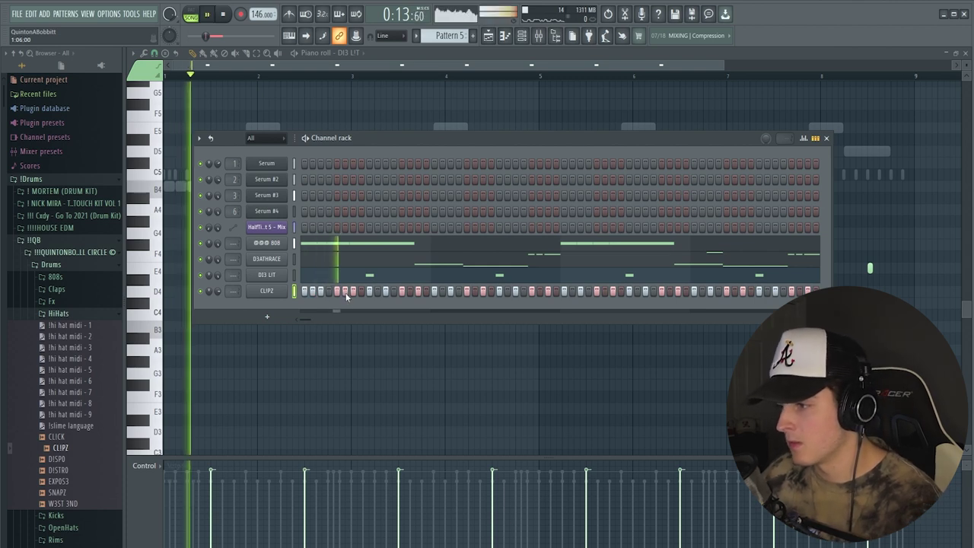
{"action": "left_click", "coordinate": [507, 294]}
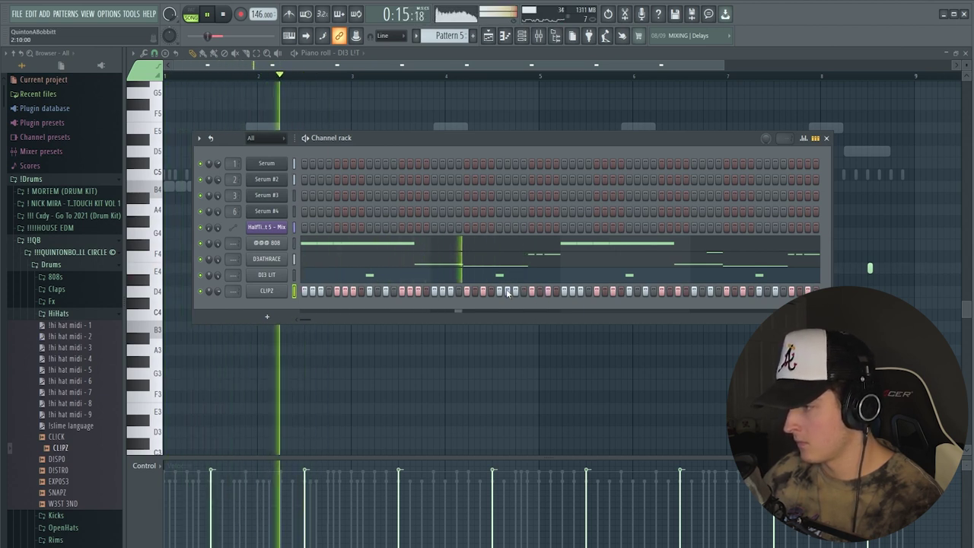
{"action": "key", "text": "space"}
Delete the CLIPZ notes after bar 2 and duplicate the two-bar hi-hat pattern out to bar 8.
{"action": "left_click_drag", "start_coordinate": [563, 291], "coordinate": [728, 296]}
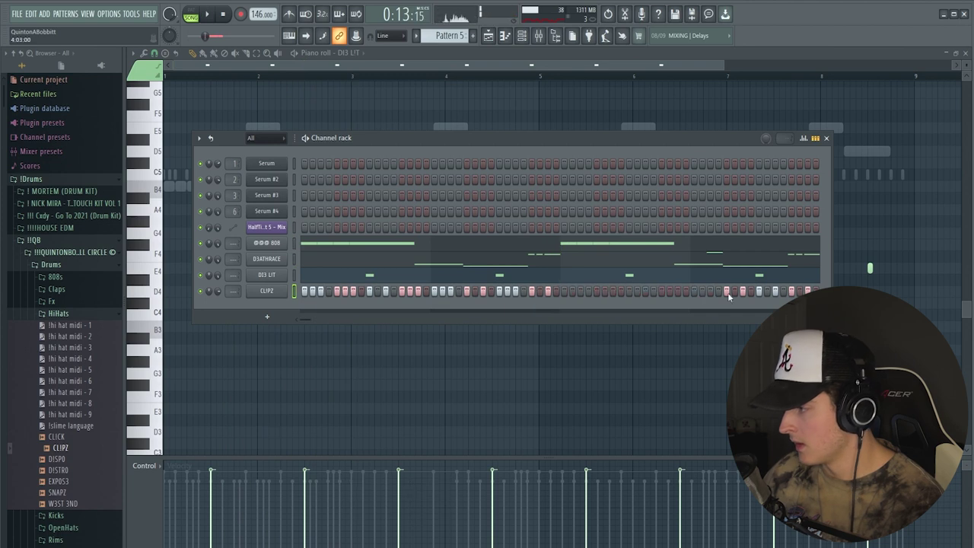
{"action": "right_click", "coordinate": [266, 290]}
{"action": "left_click", "coordinate": [319, 293]}
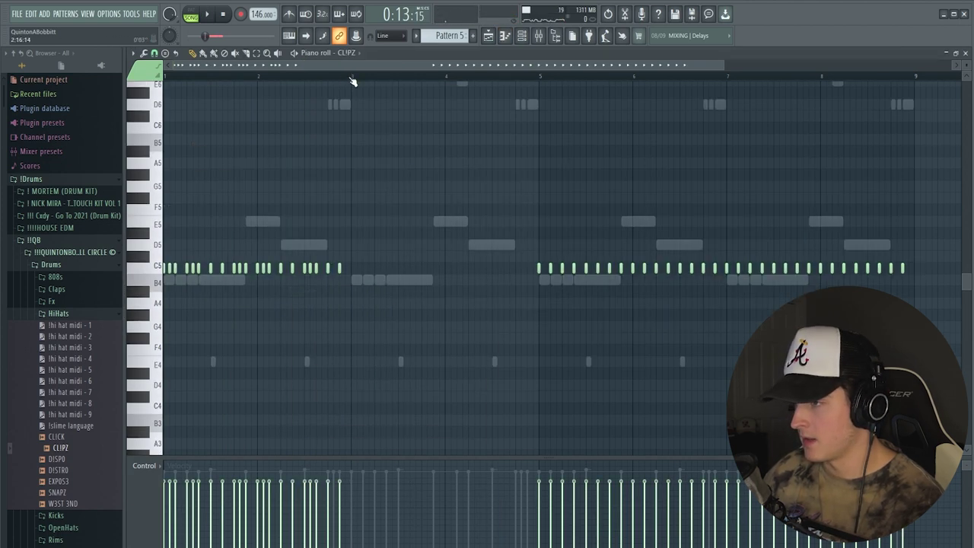
{"action": "left_click_drag", "start_coordinate": [508, 274], "coordinate": [947, 264]}
{"action": "key", "text": "Delete"}
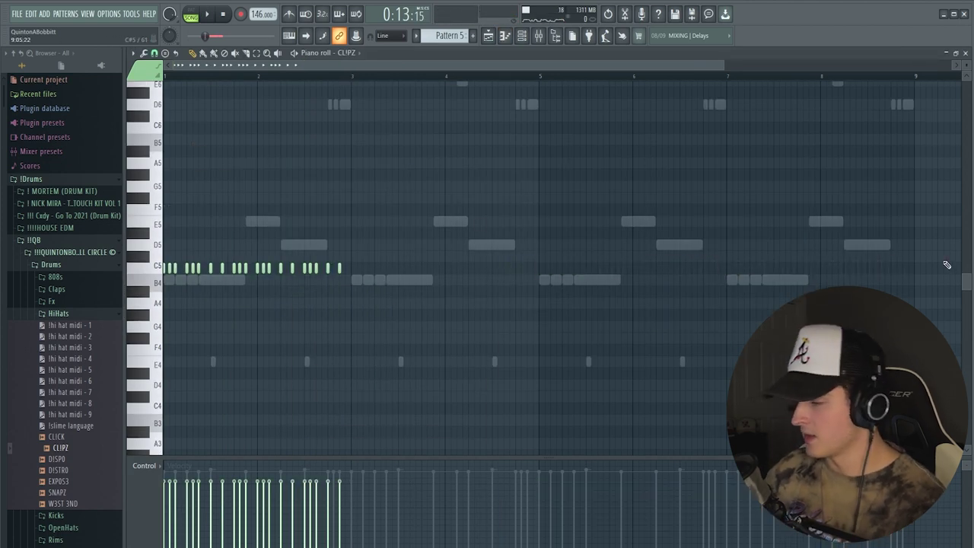
{"action": "left_click_drag", "start_coordinate": [355, 82], "coordinate": [163, 76]}
{"action": "key", "text": "ctrl+b"}
{"action": "key", "text": "ctrl+b"}
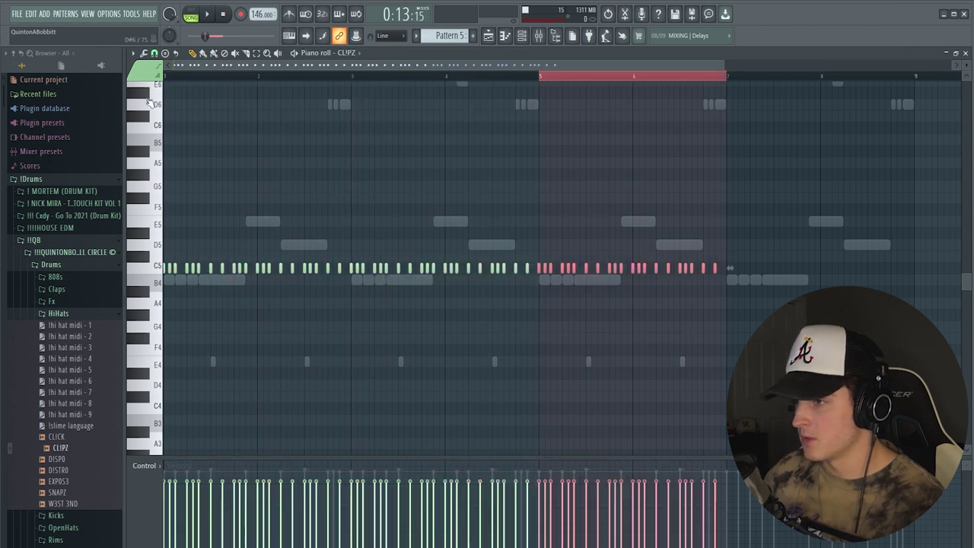
Add the SPOKEN snare as a new channel and place its hits in bars 2 and 4 while listening to the pattern.
{"action": "key", "text": "F6"}
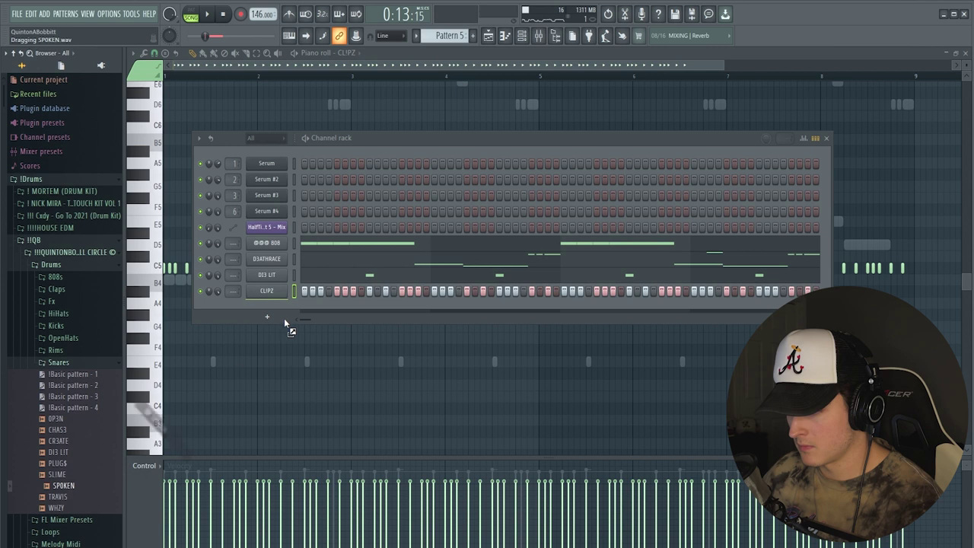
{"action": "left_click_drag", "start_coordinate": [284, 318], "coordinate": [285, 318]}
{"action": "key", "text": "space"}
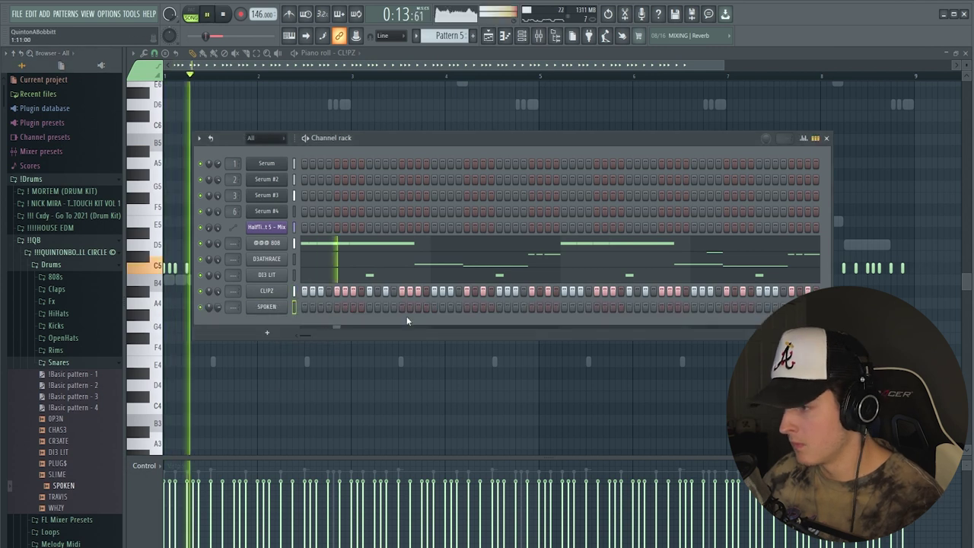
{"action": "left_click", "coordinate": [450, 307]}
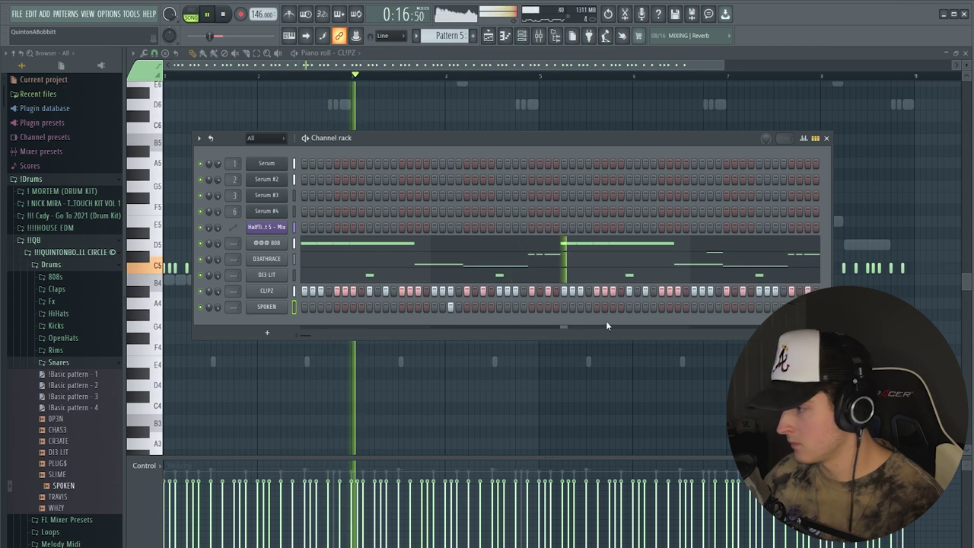
{"action": "left_click", "coordinate": [709, 308]}
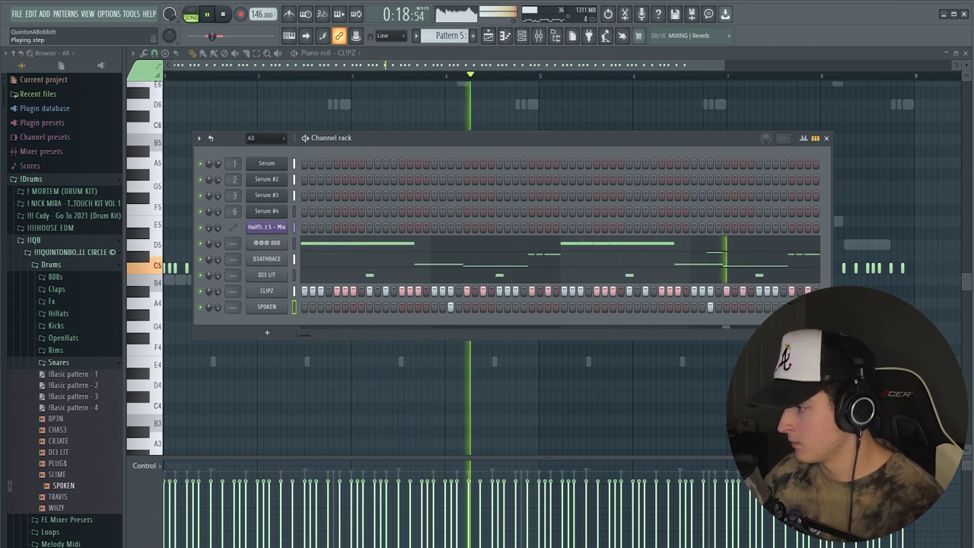
{"action": "key", "text": "space"}
{"action": "key", "text": "space"}
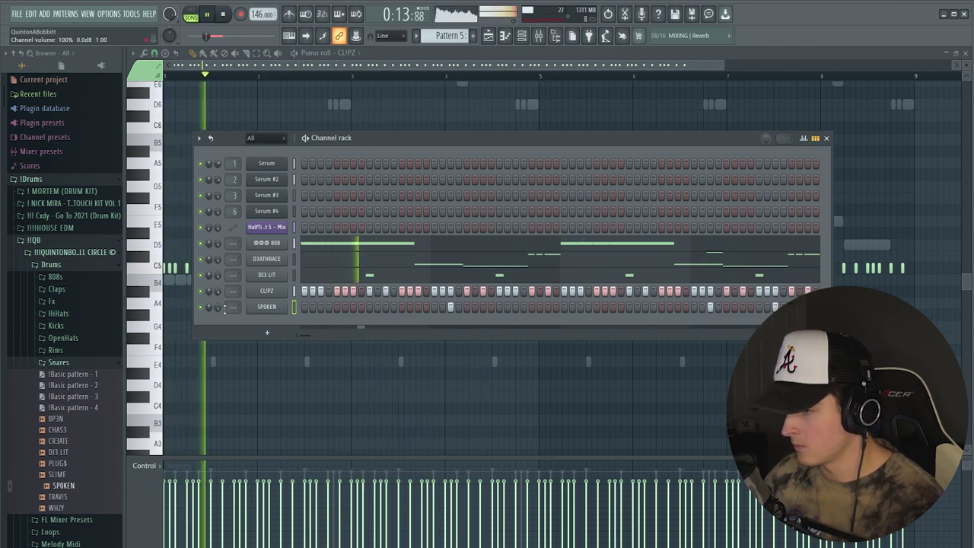
Duplicate the first four bars of SPOKEN notes onto bars 5 to 8 in the piano roll.
{"action": "left_click", "coordinate": [264, 309]}
{"action": "left_click", "coordinate": [438, 130]}
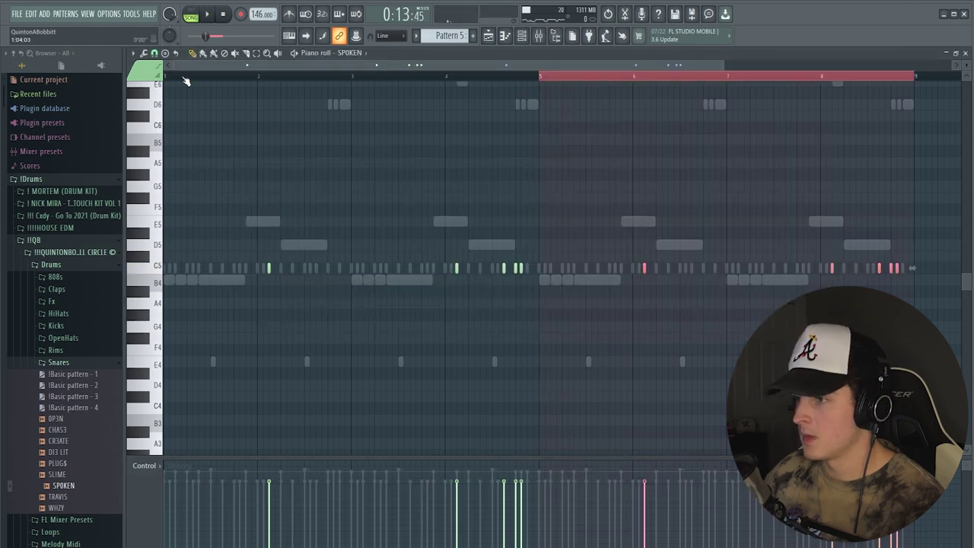
{"action": "left_click", "coordinate": [184, 78], "text": "ctrl"}
Add the SIZZL3 open hat as a new channel with hits on beat 3 of each bar and the downbeats of bars 1 and 3.
{"action": "left_click", "coordinate": [524, 37]}
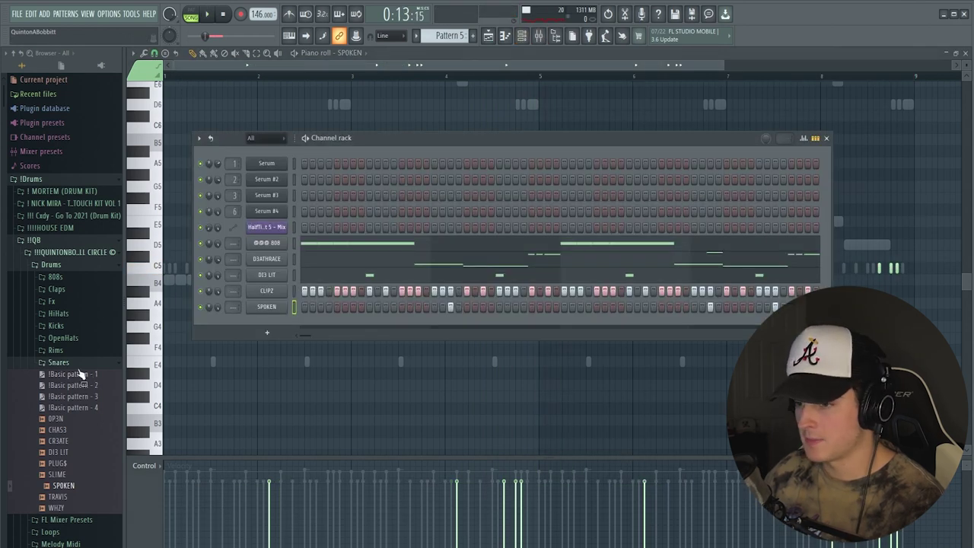
{"action": "left_click", "coordinate": [82, 338]}
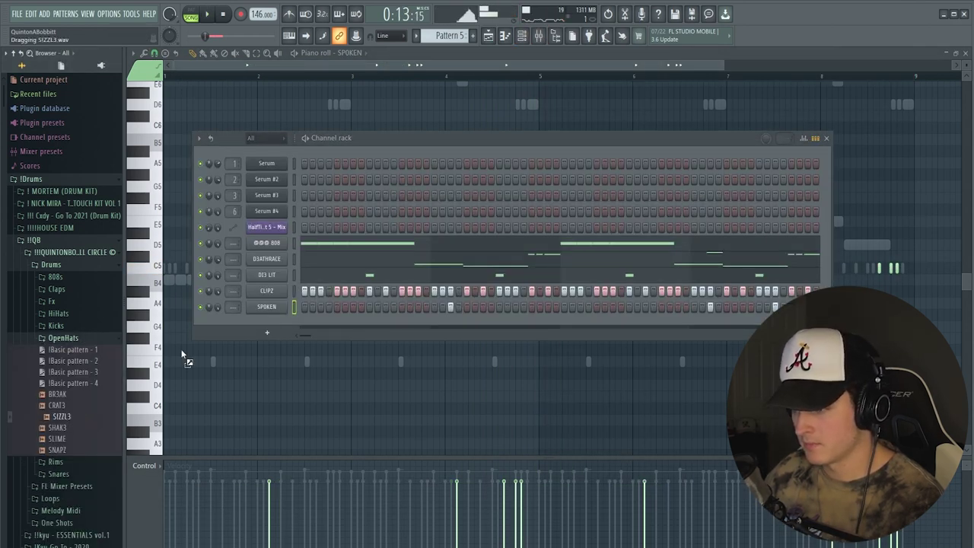
{"action": "left_click_drag", "start_coordinate": [181, 354], "coordinate": [267, 332]}
{"action": "key", "text": "space"}
{"action": "left_click", "coordinate": [304, 323]}
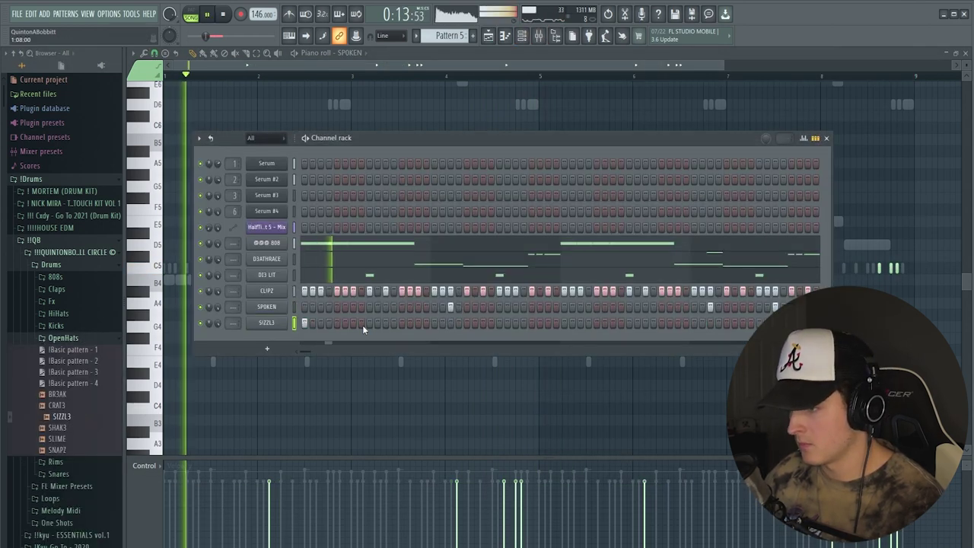
{"action": "left_click", "coordinate": [369, 324]}
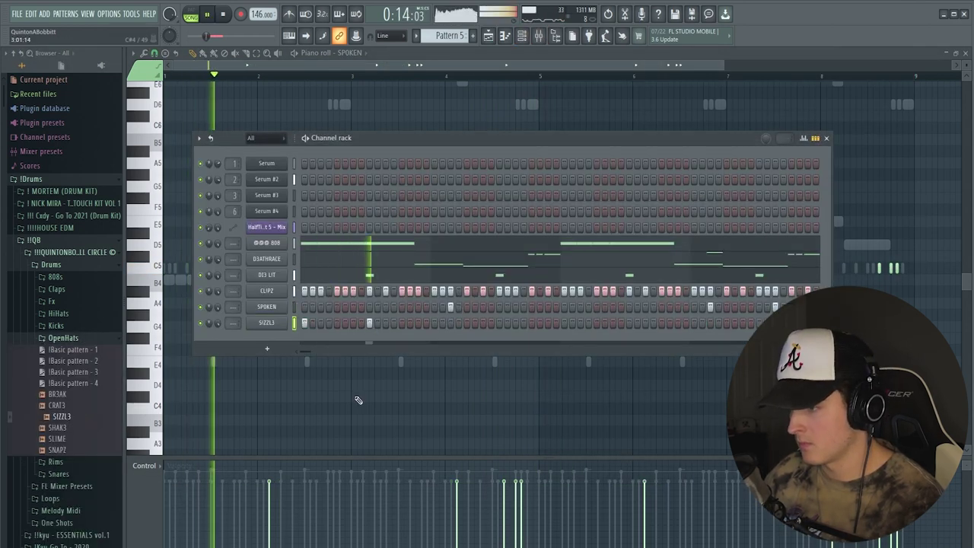
{"action": "left_click", "coordinate": [499, 323]}
{"action": "left_click", "coordinate": [564, 322]}
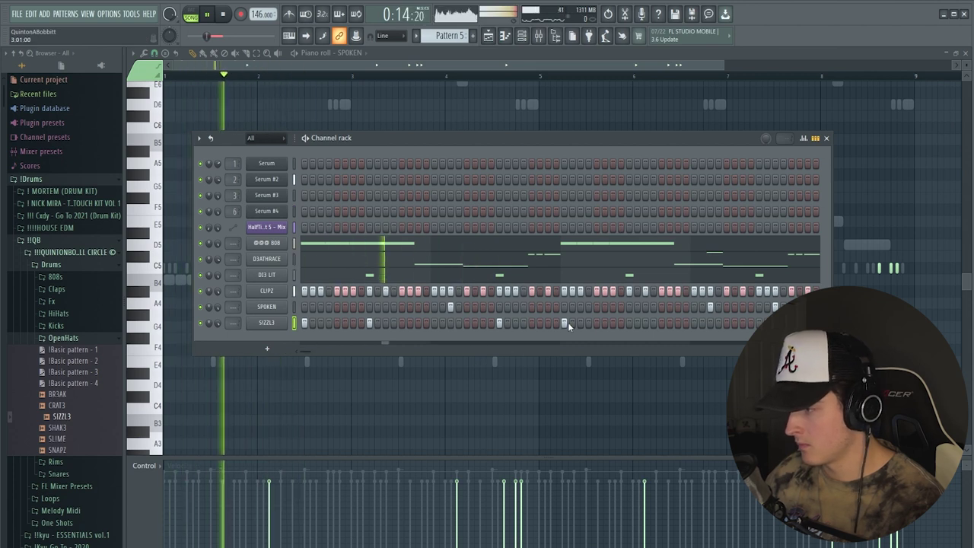
{"action": "left_click", "coordinate": [759, 323]}
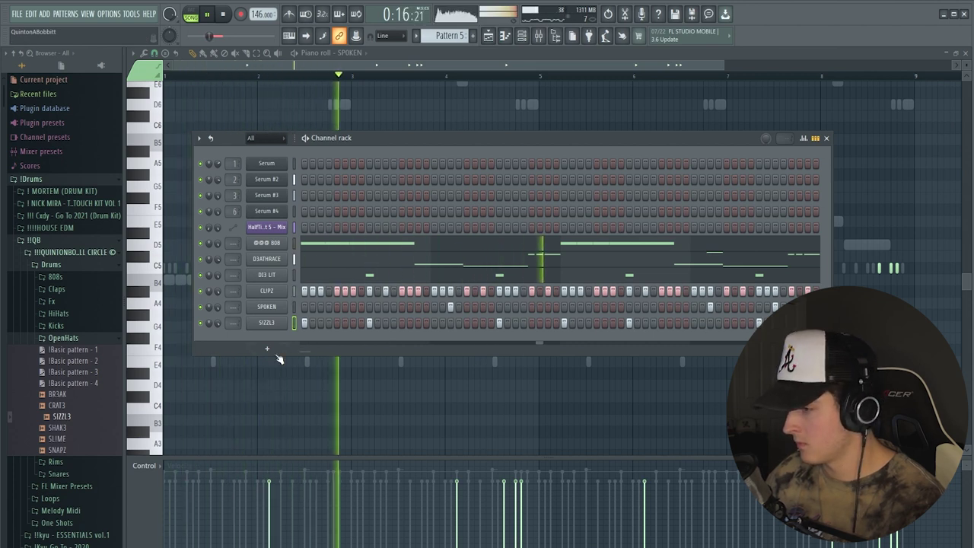
Select the first four bars of SIZZL3 notes in the piano roll and duplicate them onto bars 5 to 8.
{"action": "right_click", "coordinate": [281, 323]}
{"action": "left_click", "coordinate": [306, 325]}
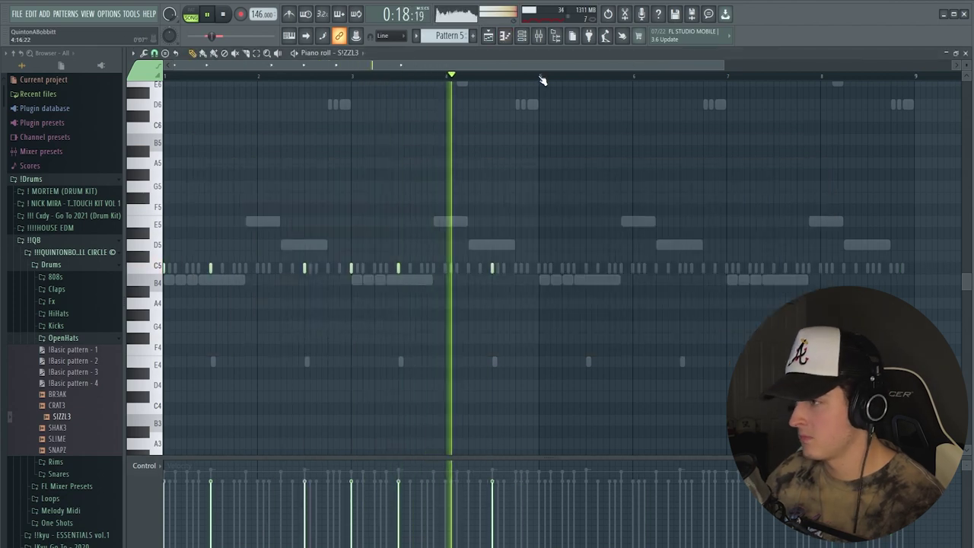
{"action": "left_click_drag", "start_coordinate": [541, 80], "coordinate": [163, 76]}
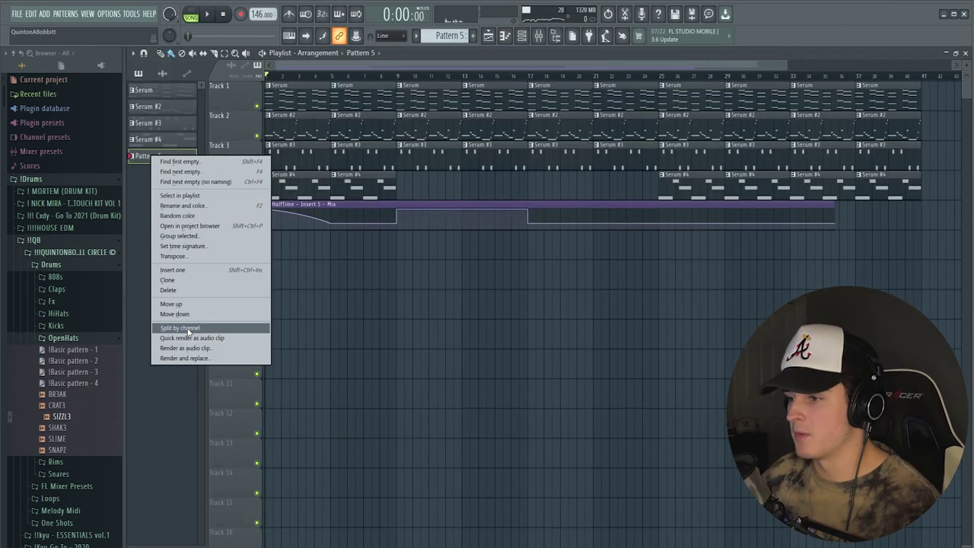
Split Pattern 5 by channel and place the six resulting patterns on Tracks 6 to 11 at bar 9.
{"action": "left_click", "coordinate": [188, 329]}
{"action": "left_click", "coordinate": [155, 240], "text": "shift"}
{"action": "left_click_drag", "start_coordinate": [152, 156], "coordinate": [416, 248]}
{"action": "left_click", "coordinate": [416, 247]}
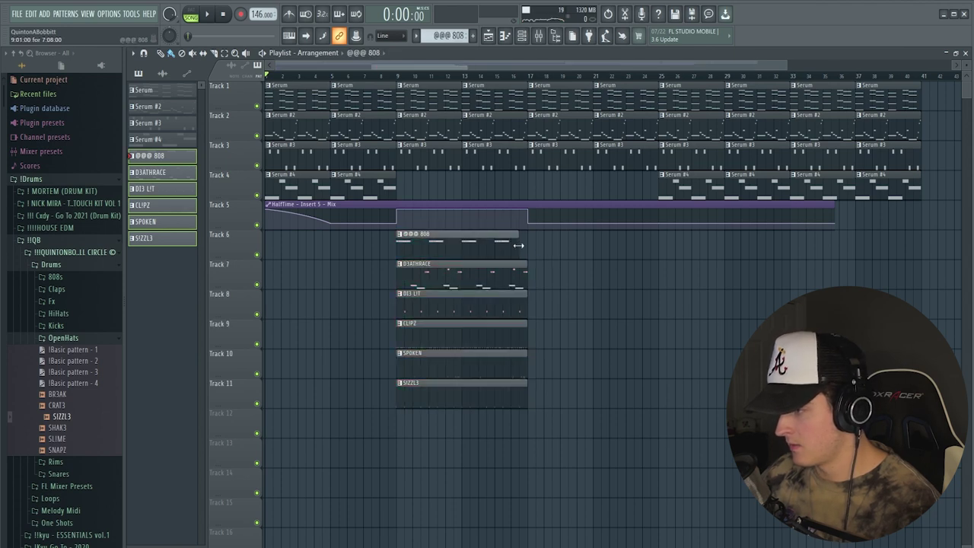
Duplicate the six 808 and drum clips on Tracks 6 to 11 onto bars 17 to 24.
{"action": "left_click_drag", "start_coordinate": [522, 445], "coordinate": [431, 244]}
{"action": "key", "text": "ctrl+b"}
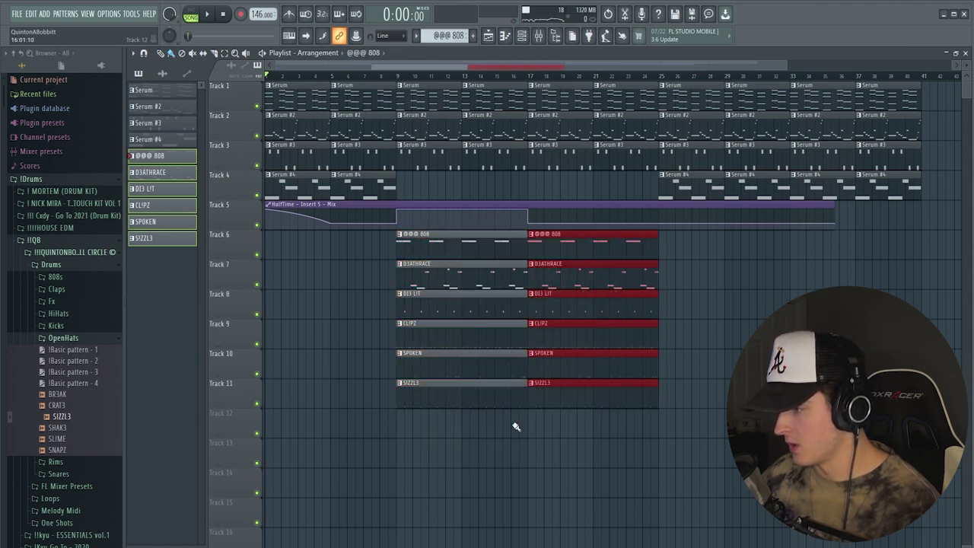
{"action": "left_click", "coordinate": [515, 426]}
Copy the DI3 LIT, CLIPZ and SPOKEN clips to bar 25, leaving out SIZZL3.
{"action": "left_click_drag", "start_coordinate": [628, 437], "coordinate": [653, 303]}
{"action": "left_click", "coordinate": [659, 307]}
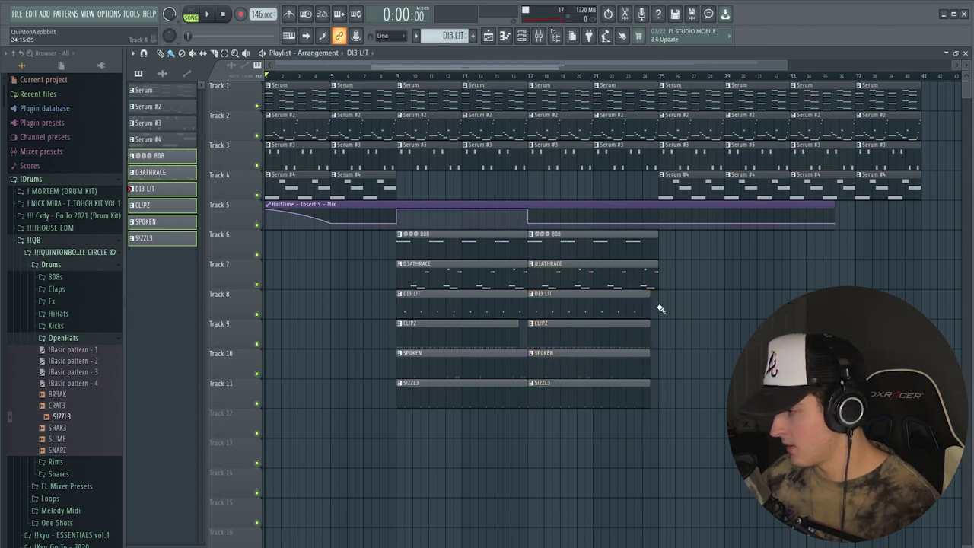
{"action": "left_click_drag", "start_coordinate": [561, 437], "coordinate": [692, 307]}
{"action": "left_click", "coordinate": [702, 413], "text": "ctrl"}
{"action": "right_click", "coordinate": [703, 404]}
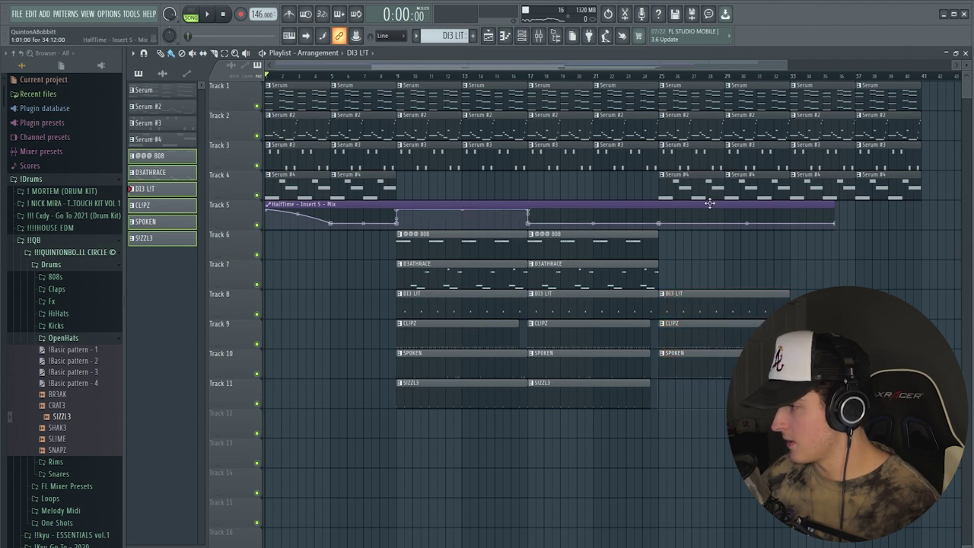
Raise the HalfTime mix automation from bar 25 and trim the arrangement's clips to end at bar 33.
{"action": "left_click_drag", "start_coordinate": [693, 190], "coordinate": [763, 189]}
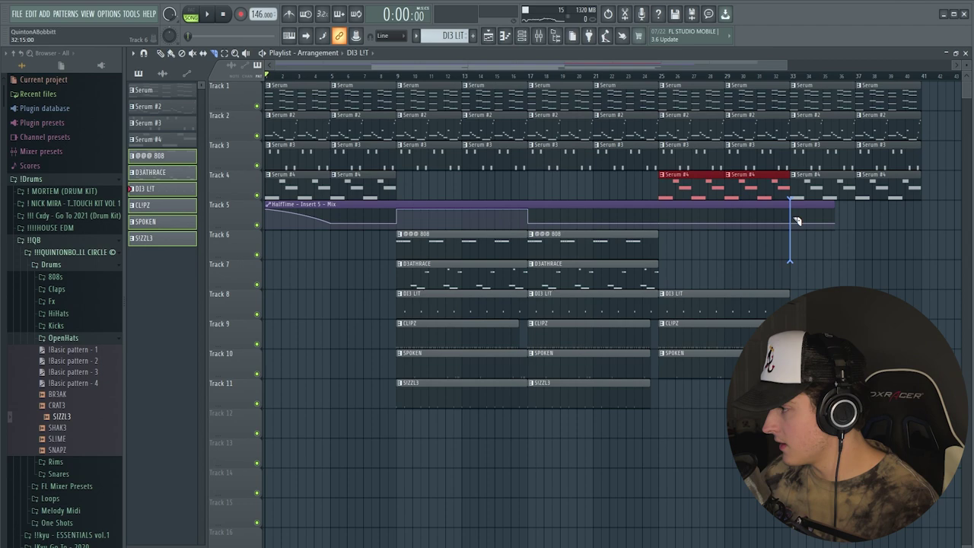
{"action": "left_click_drag", "start_coordinate": [797, 220], "coordinate": [807, 219]}
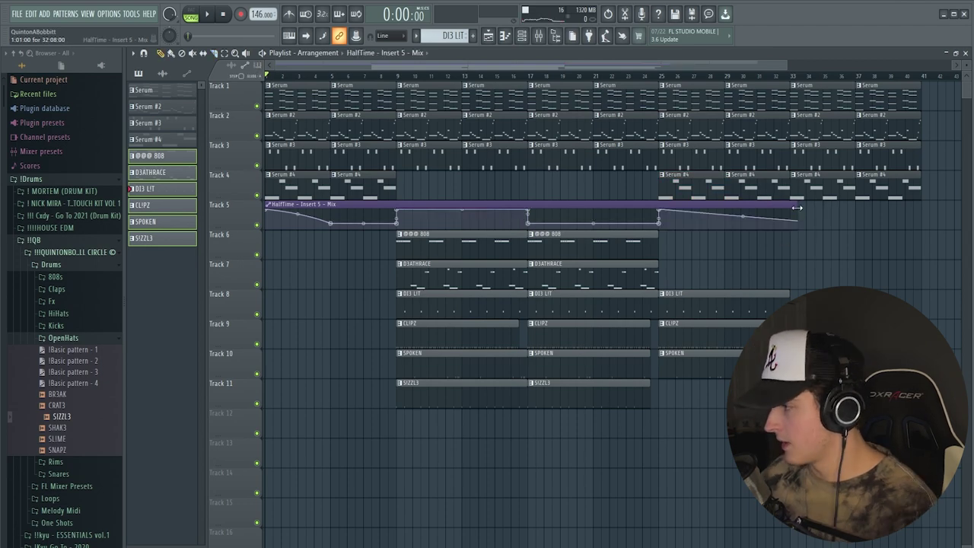
{"action": "left_click_drag", "start_coordinate": [800, 210], "coordinate": [828, 213]}
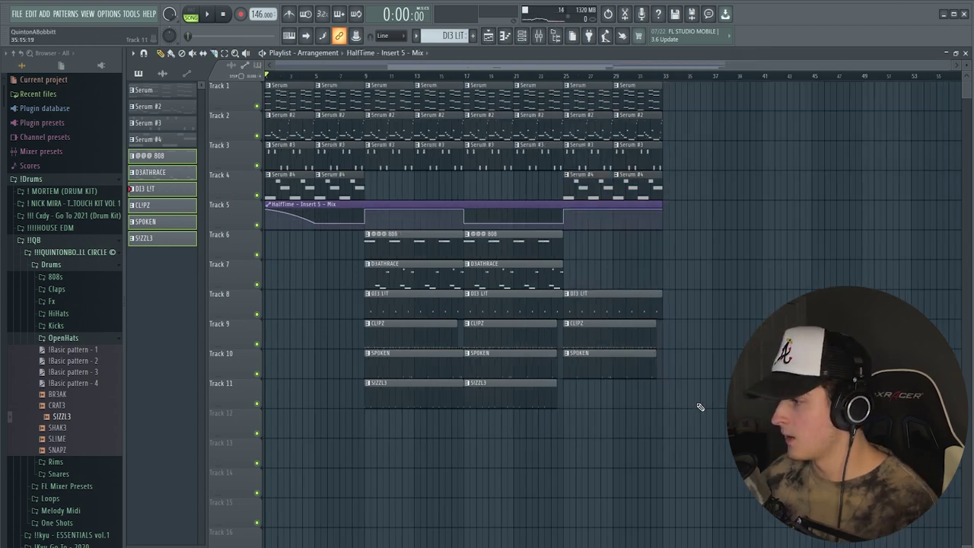
Select all clips from bar 1 to bar 33 and duplicate the whole arrangement twice.
{"action": "left_click_drag", "start_coordinate": [701, 439], "coordinate": [266, 80]}
{"action": "key", "text": "ctrl+b"}
{"action": "key", "text": "ctrl+b"}
{"action": "scroll", "coordinate": [393, 79], "scroll_direction": "down", "scroll_amount": 3}
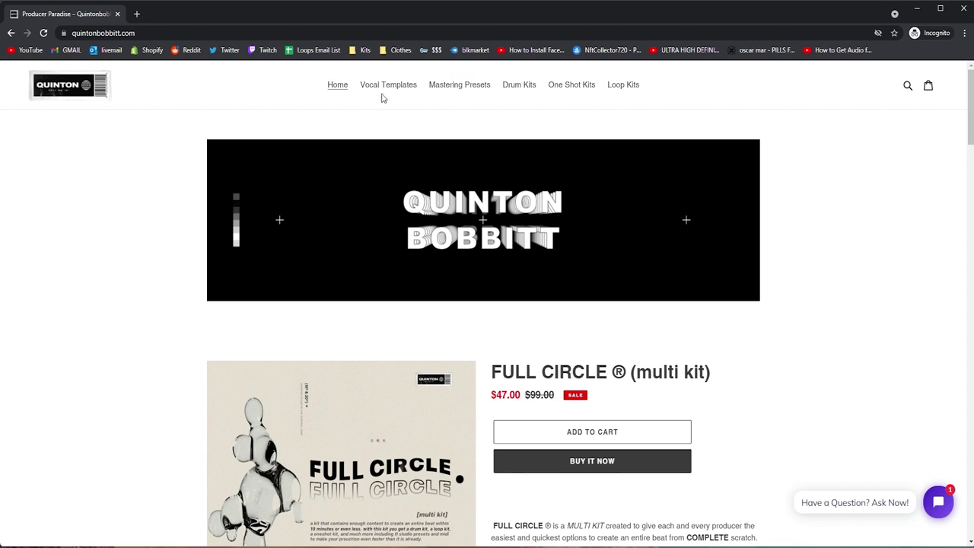
In the browser, look through the web shop's Vocal Templates collection and close the window.
{"action": "left_click", "coordinate": [378, 87]}
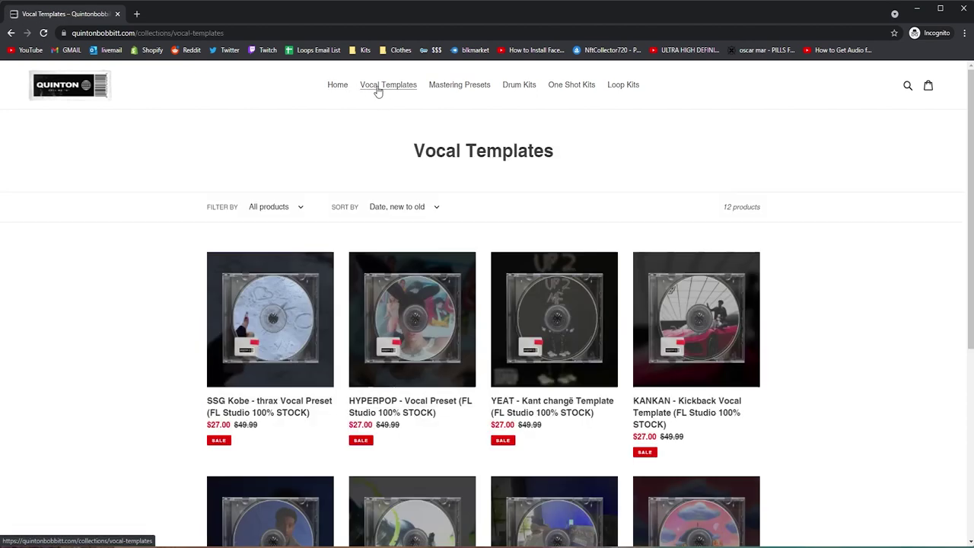
{"action": "scroll", "coordinate": [239, 449], "scroll_direction": "down", "scroll_amount": 3}
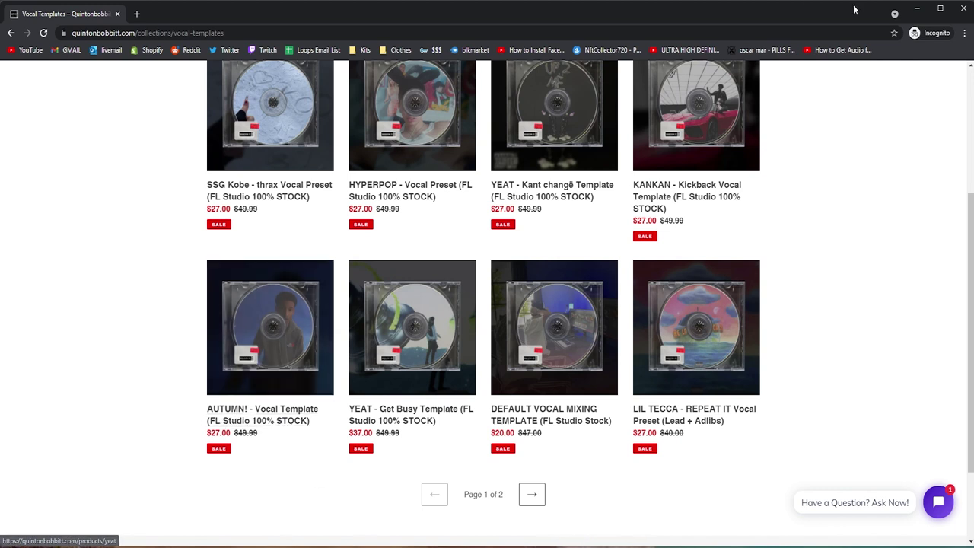
{"action": "left_click", "coordinate": [964, 8]}
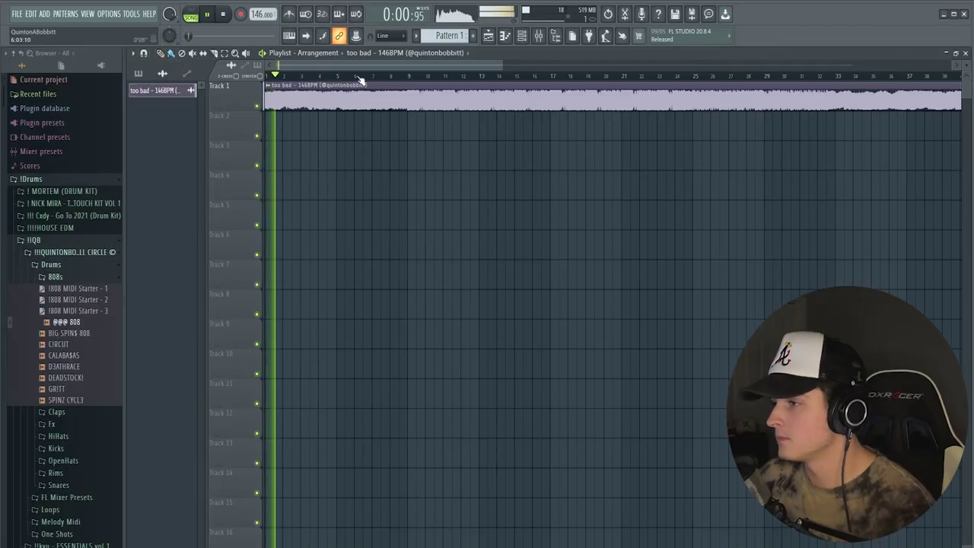